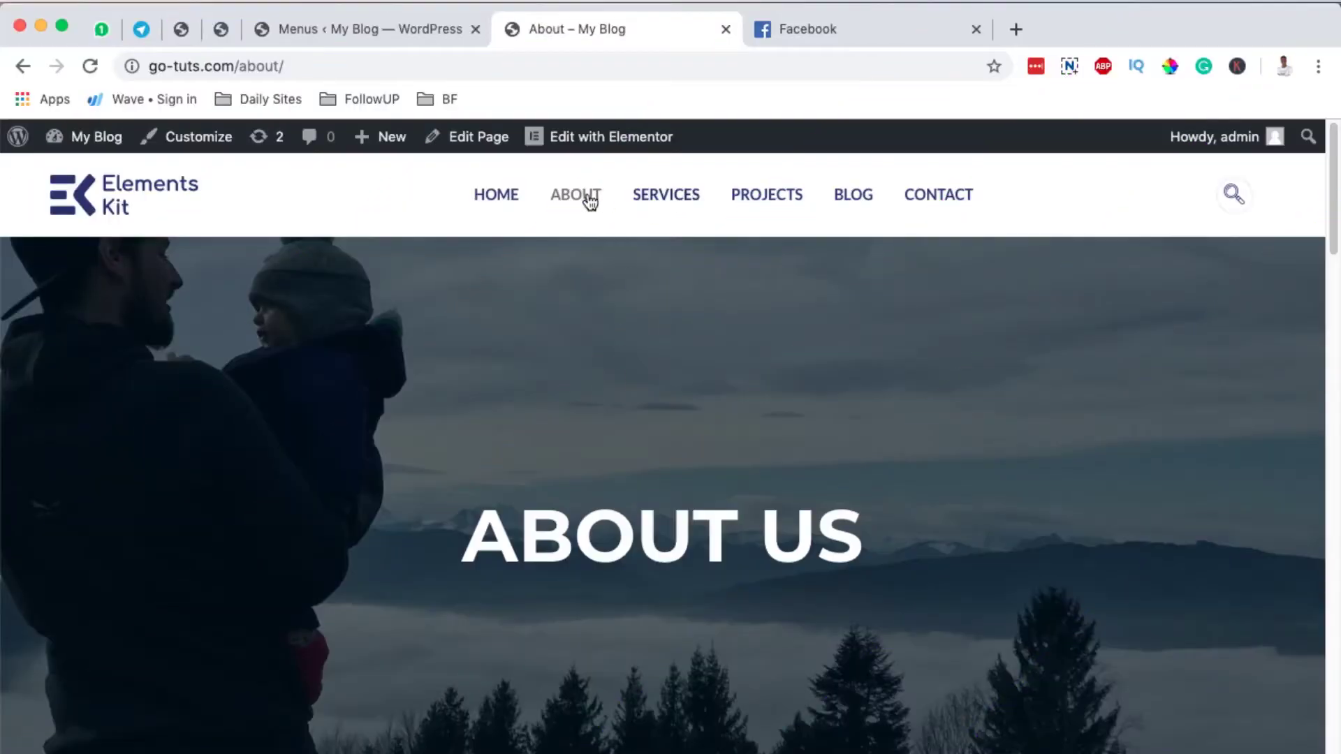
Scroll through the About page, then visit the Services and Contact pages
scroll(582, 463, "down", 20)
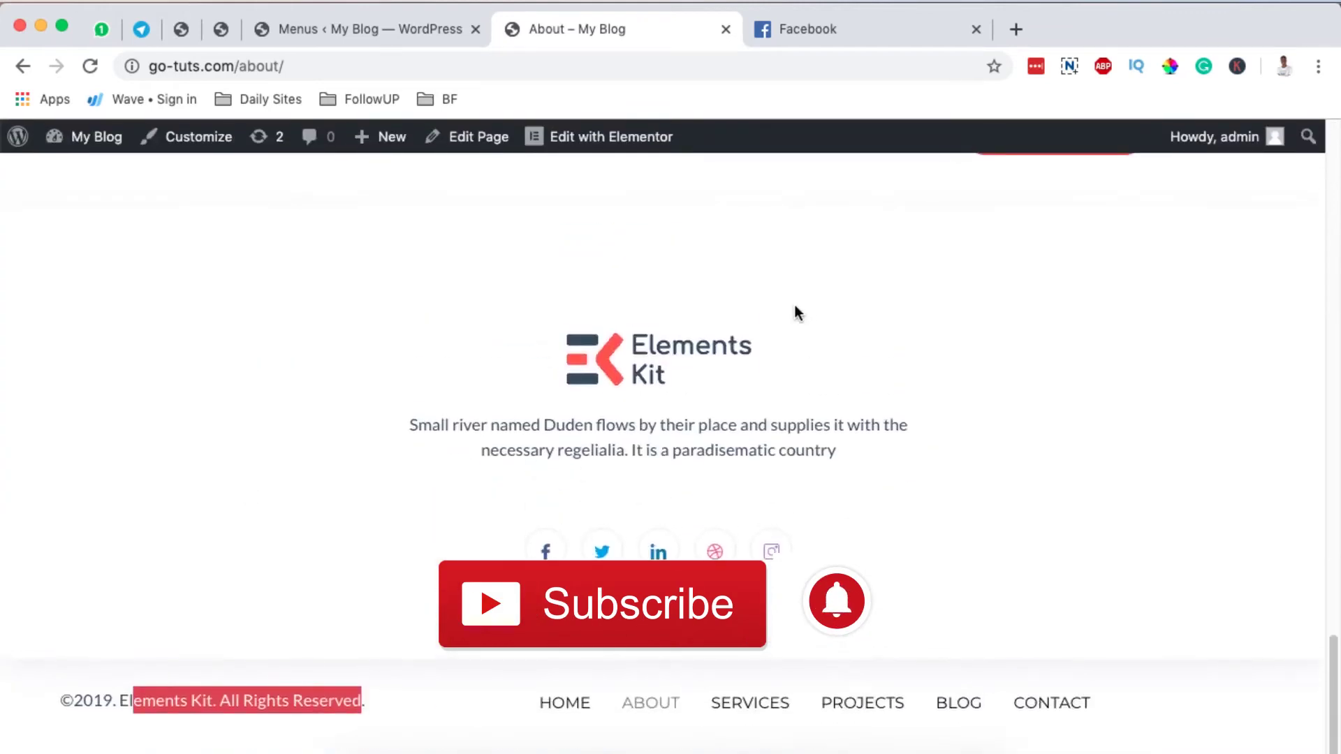
scroll(796, 308, "up", 20)
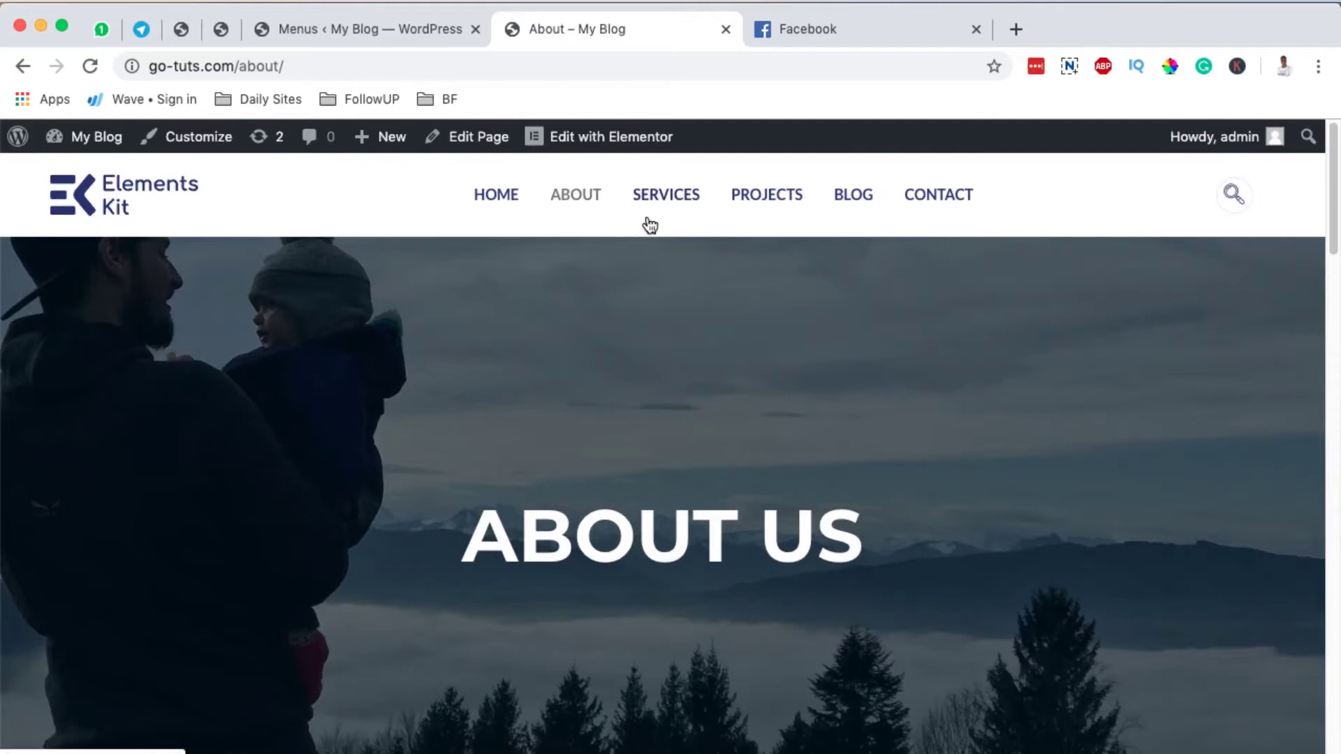
left_click(668, 203)
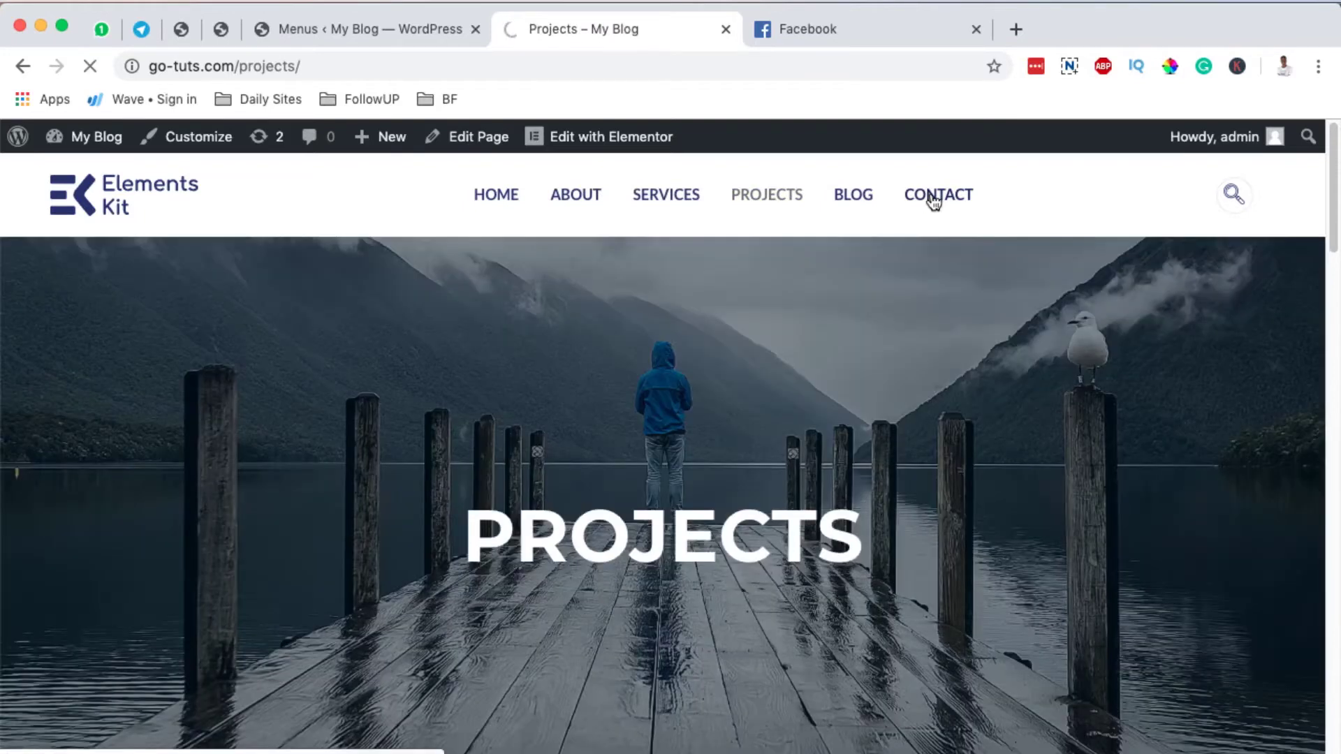
left_click(933, 199)
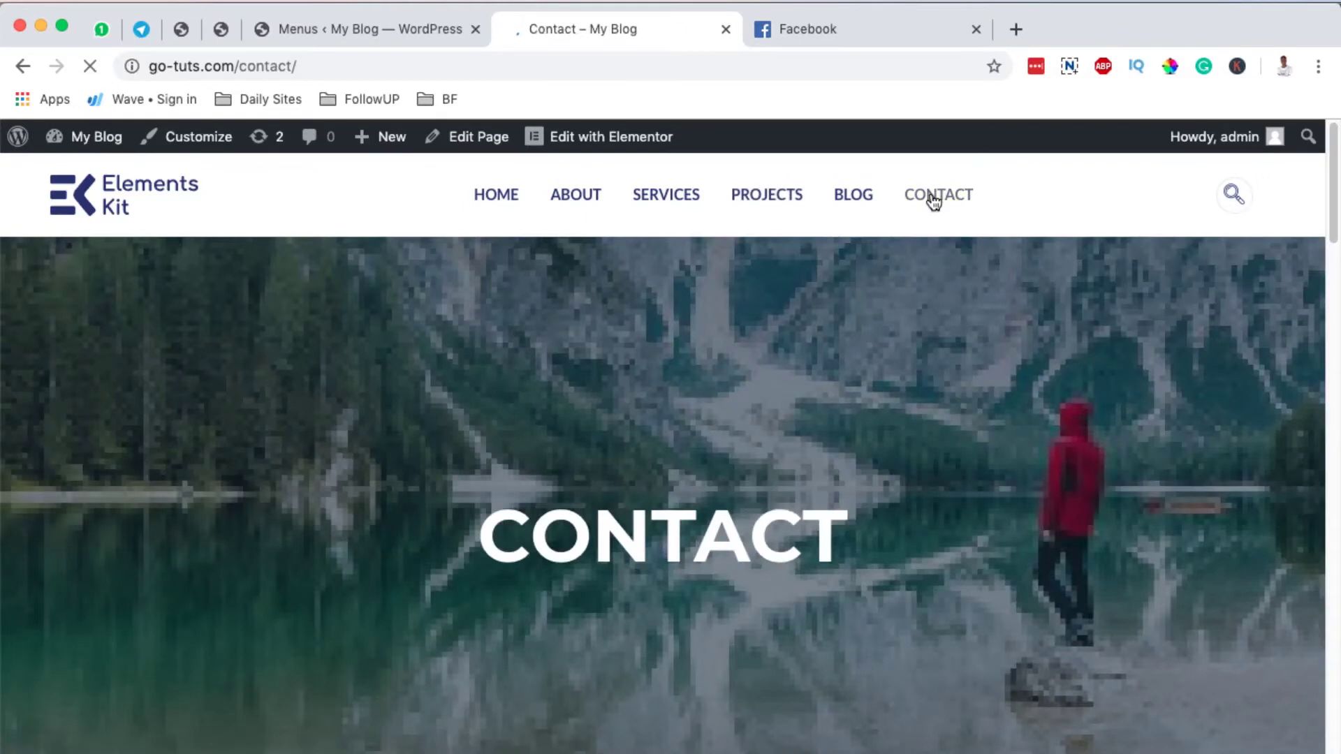
Try the header search overlay by entering 'sadf', then close it
left_click(1231, 199)
left_click(1324, 243)
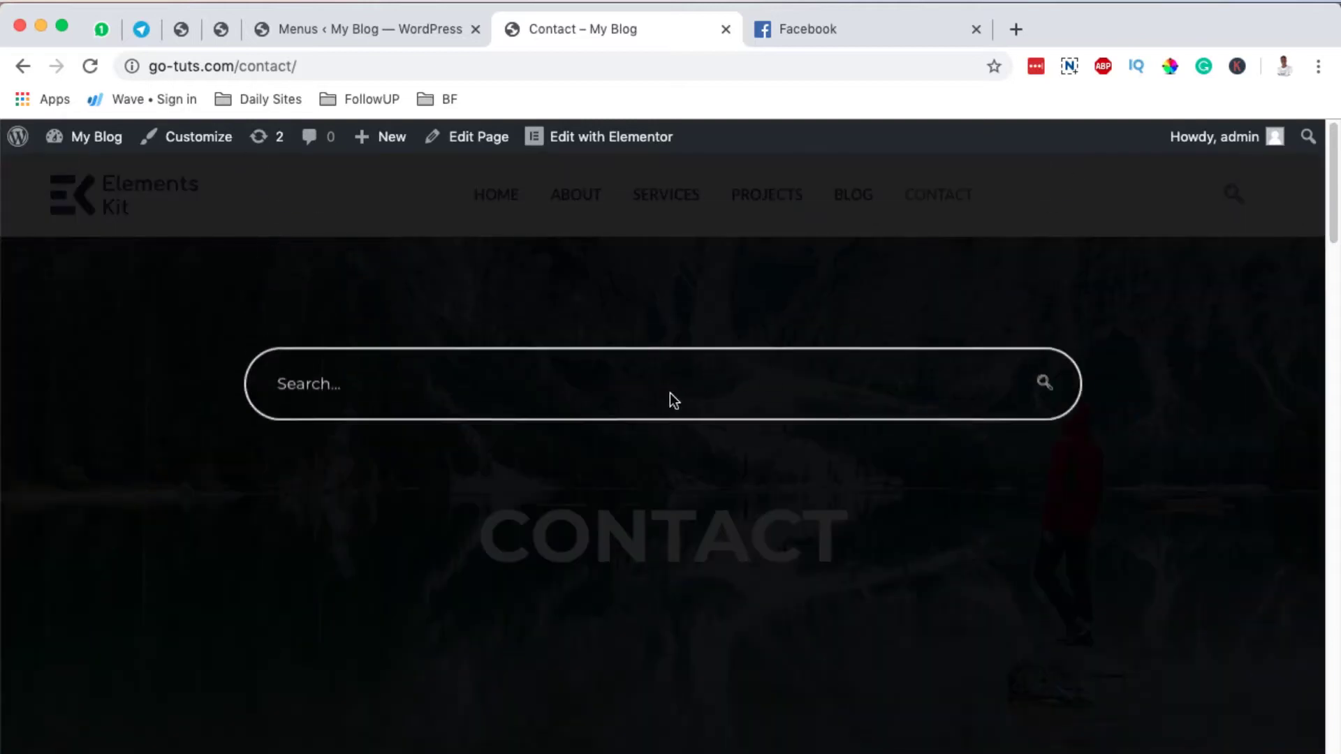
left_click(647, 442)
type("sadf")
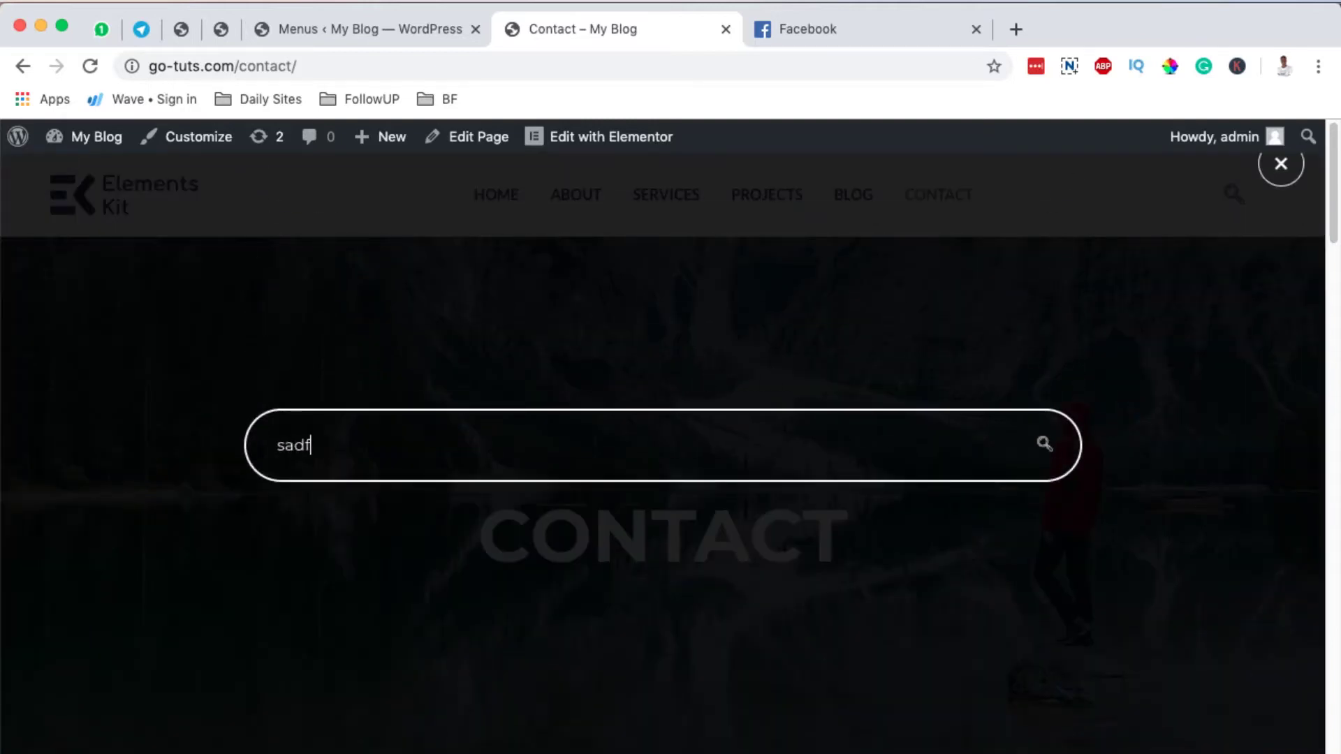
left_click(794, 659)
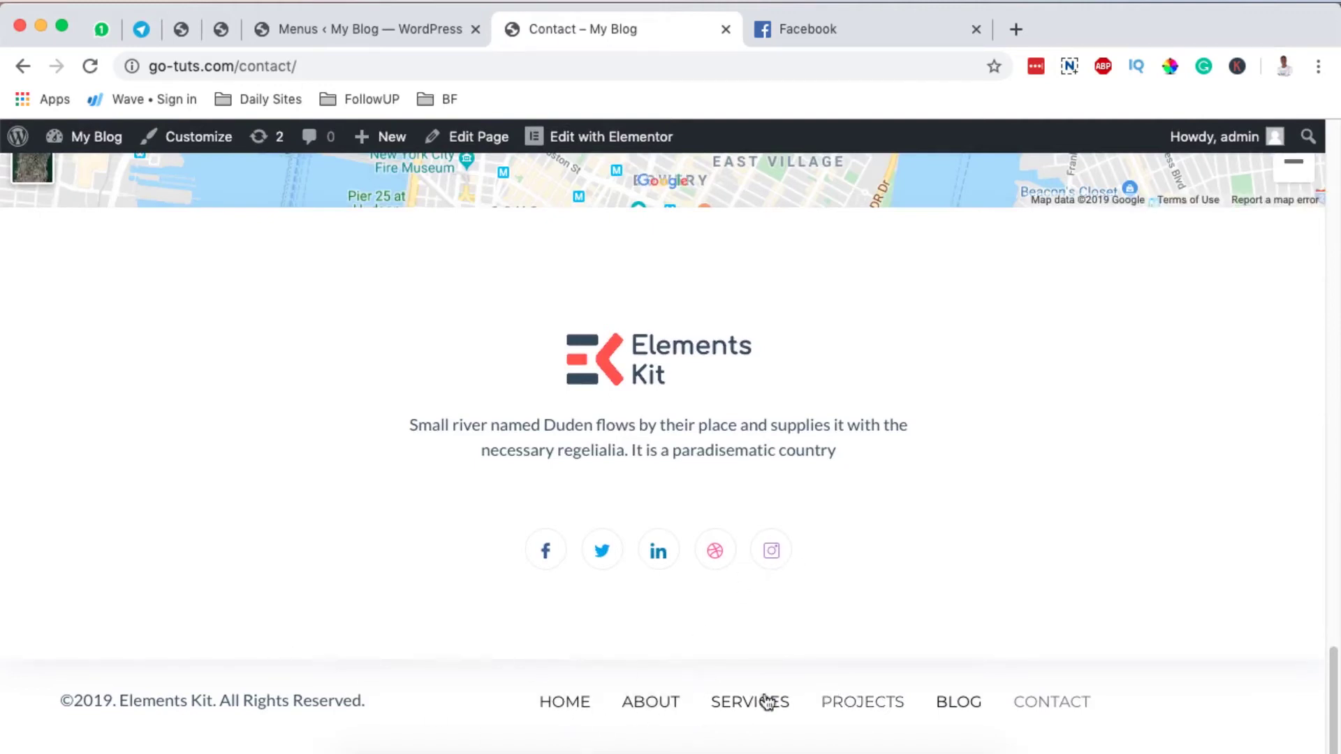
Return to the About page via the footer menu and scroll through it
left_click(669, 707)
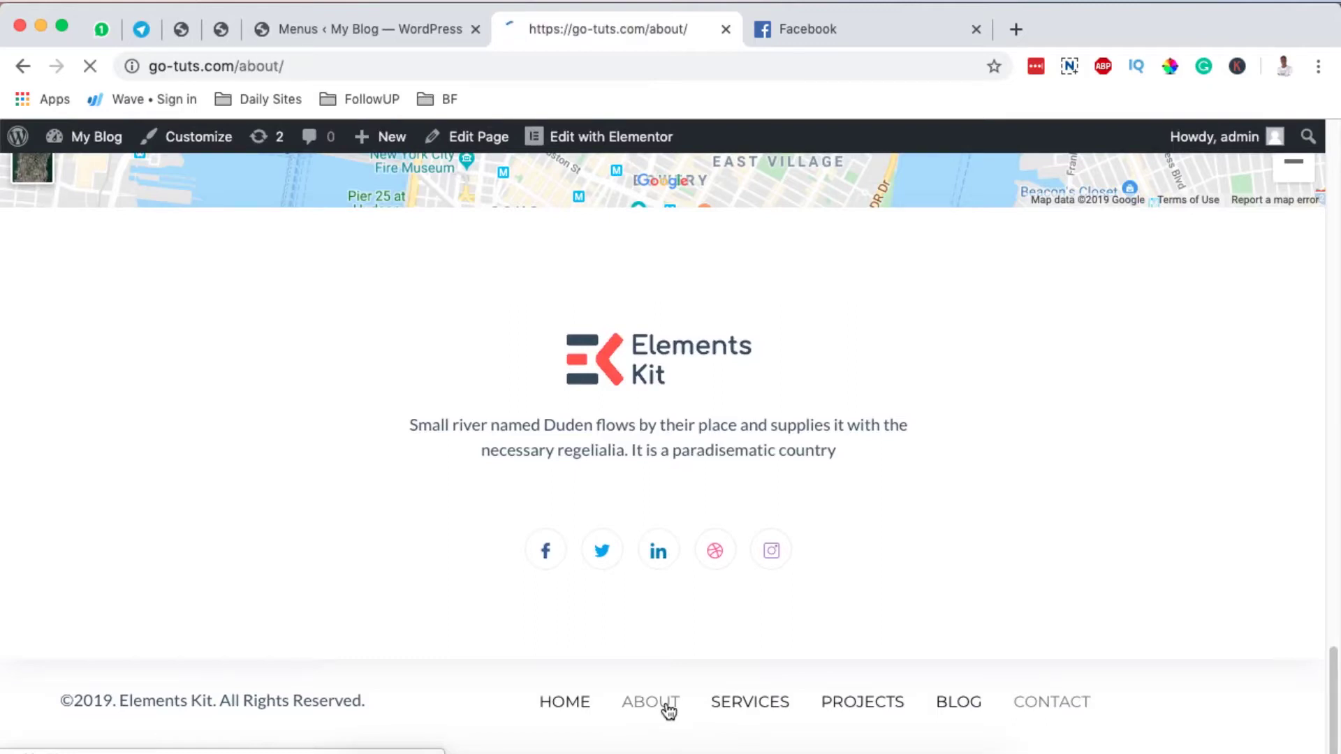
scroll(668, 707, "down", 10)
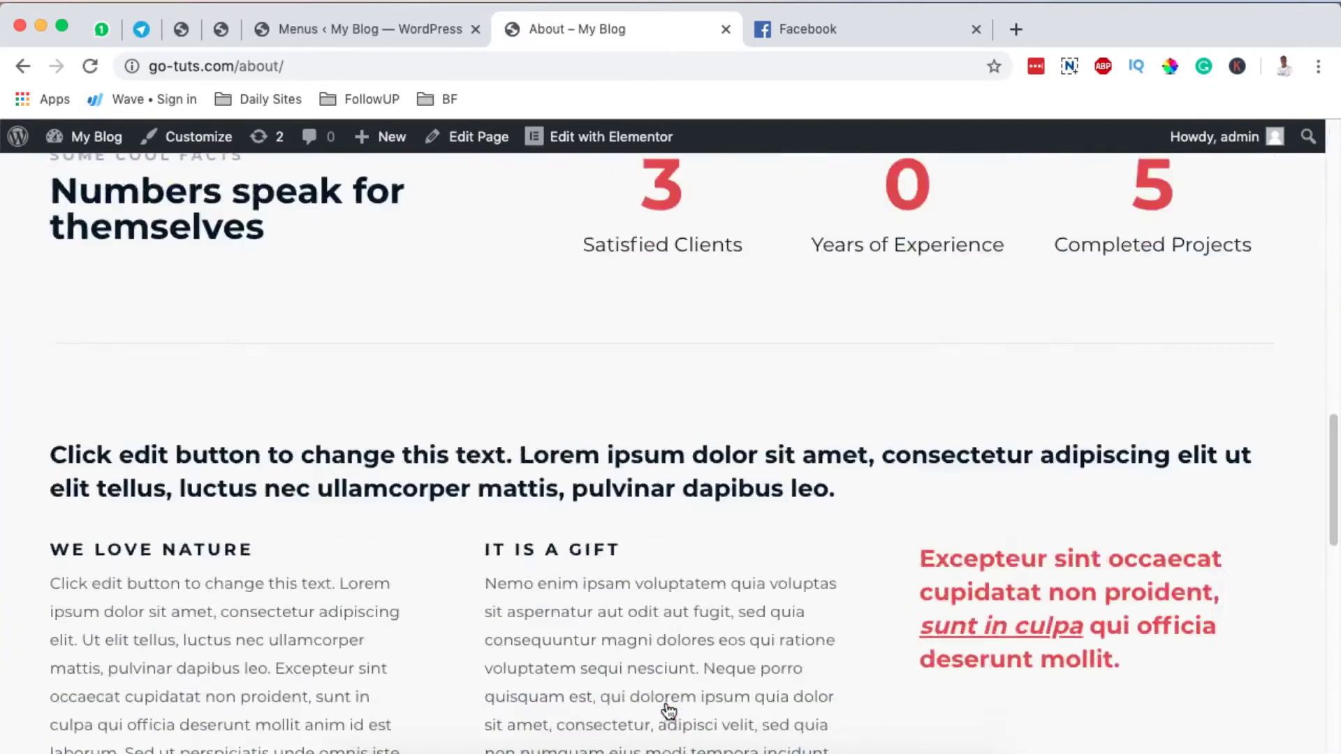
scroll(668, 708, "down", 10)
scroll(668, 707, "up", 15)
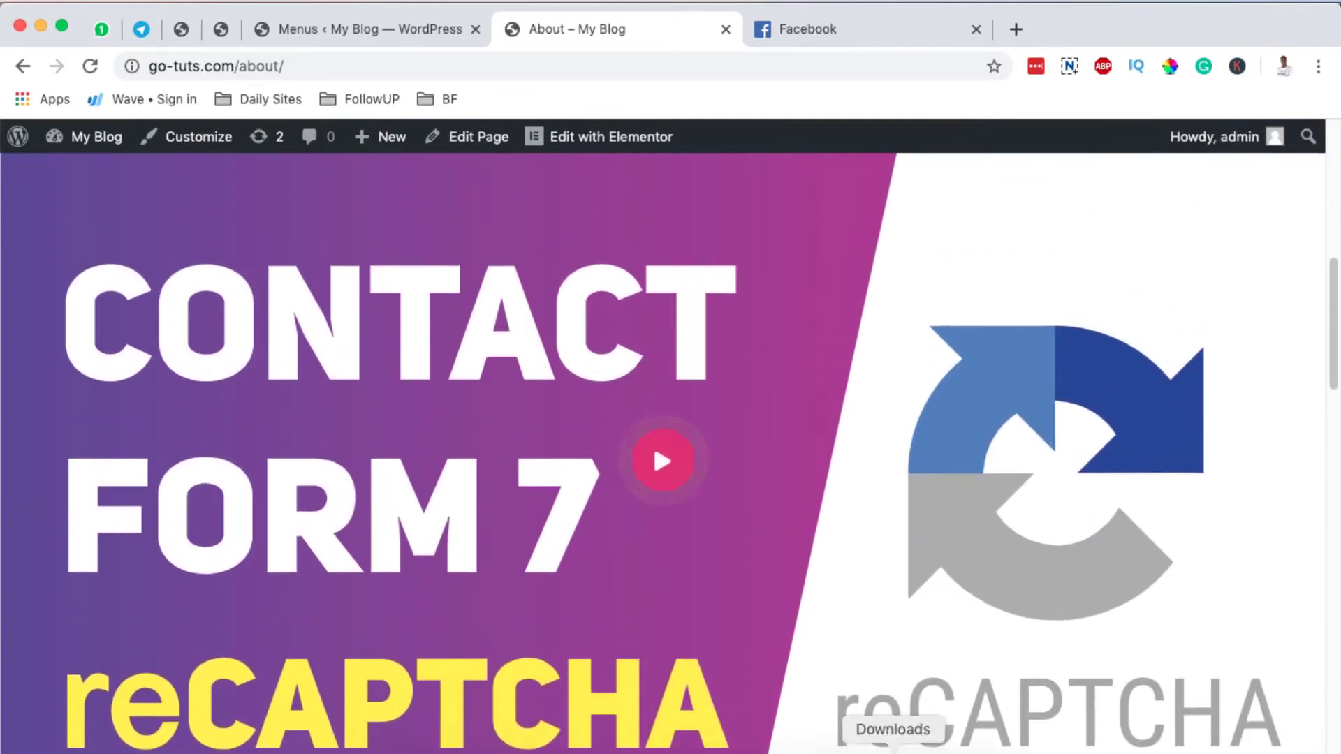
In admin, search Add Plugins for 'elements kit' and confirm ElementsKit shows Active
left_click(222, 31)
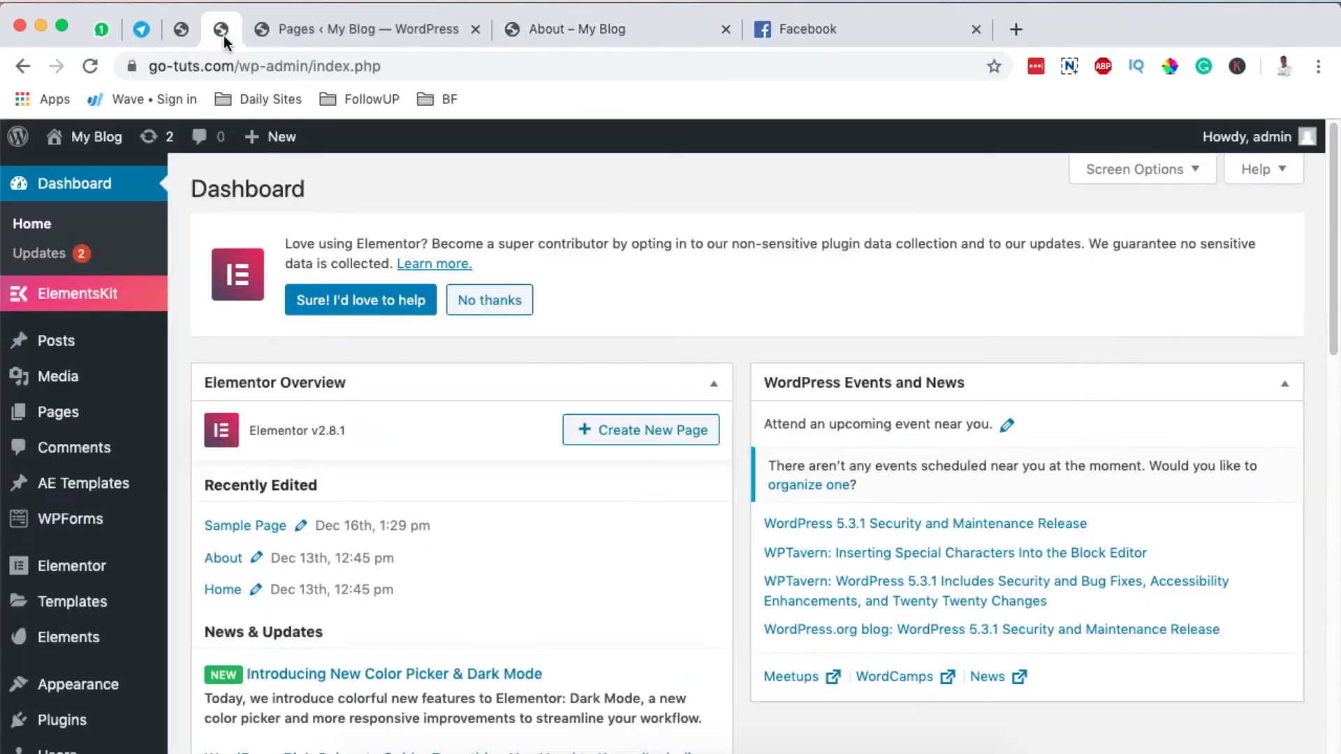
scroll(66, 615, "down", 3)
mouse_move(62, 601)
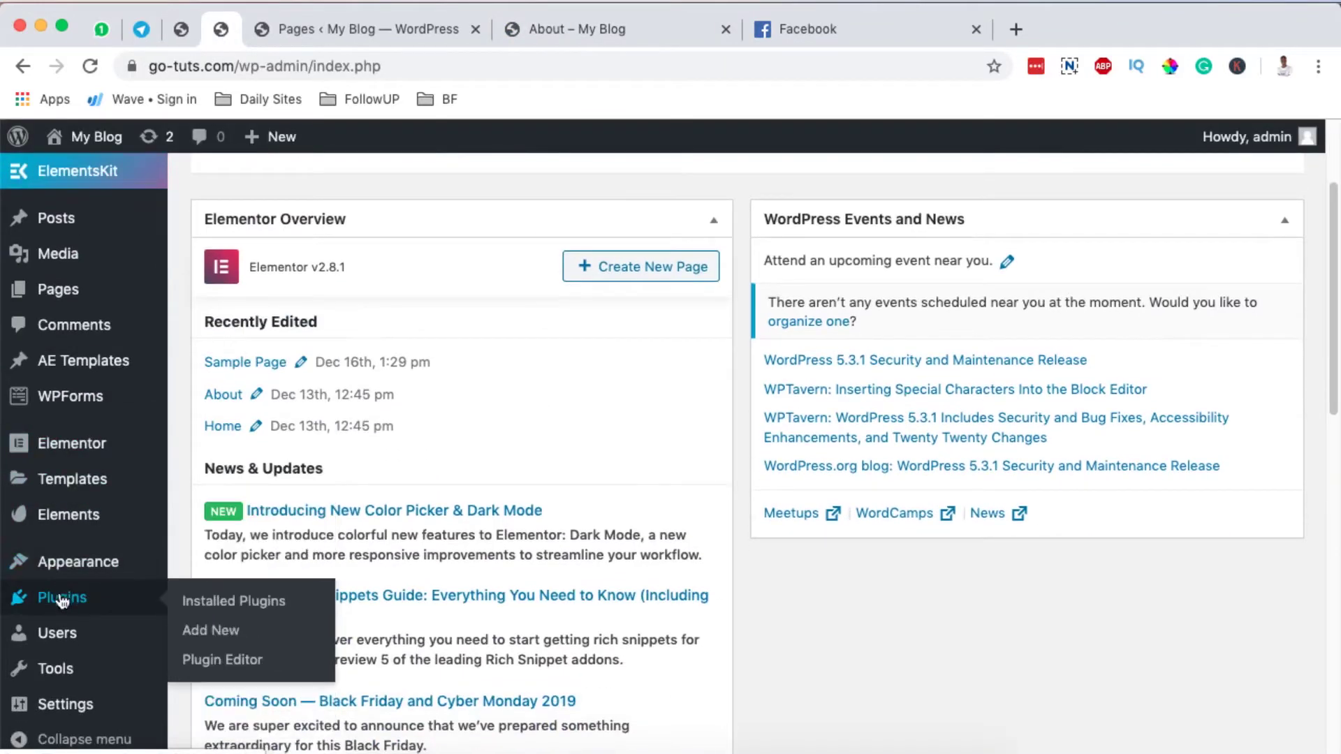
left_click(213, 636)
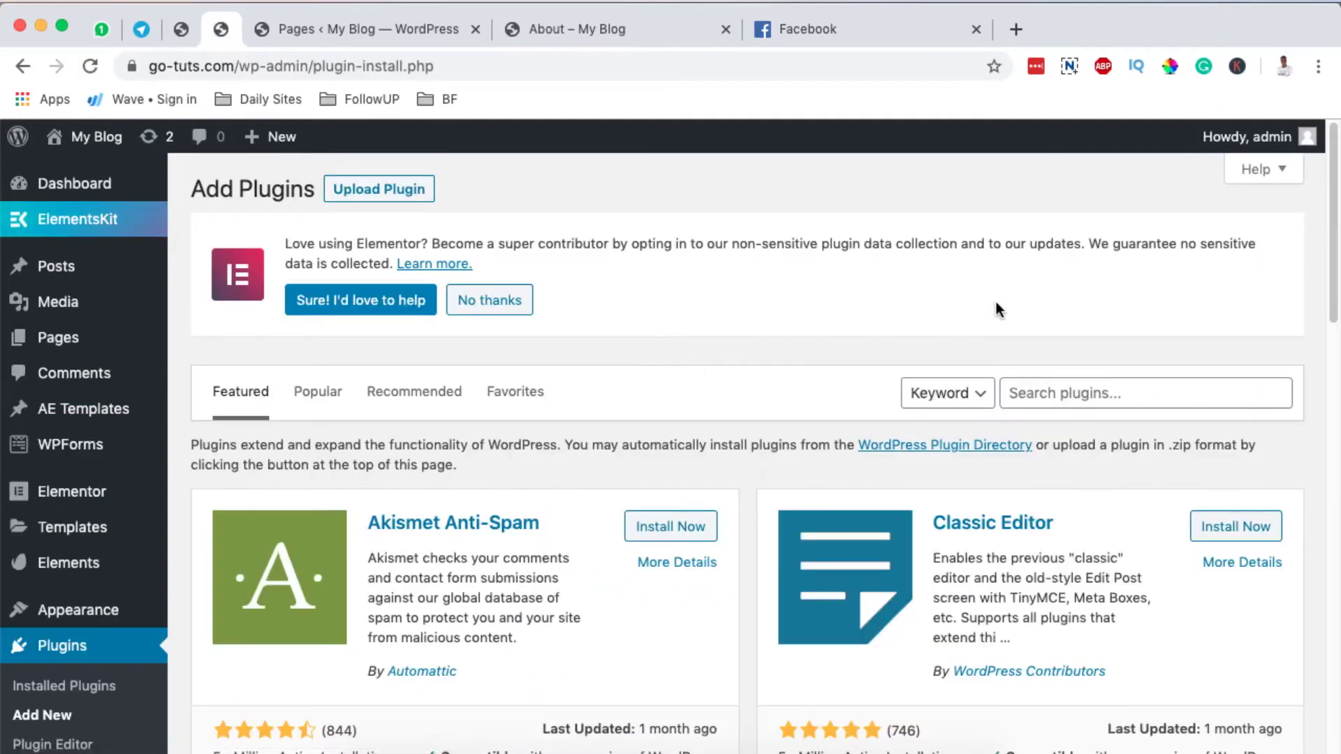
left_click(1054, 407)
type("eleme")
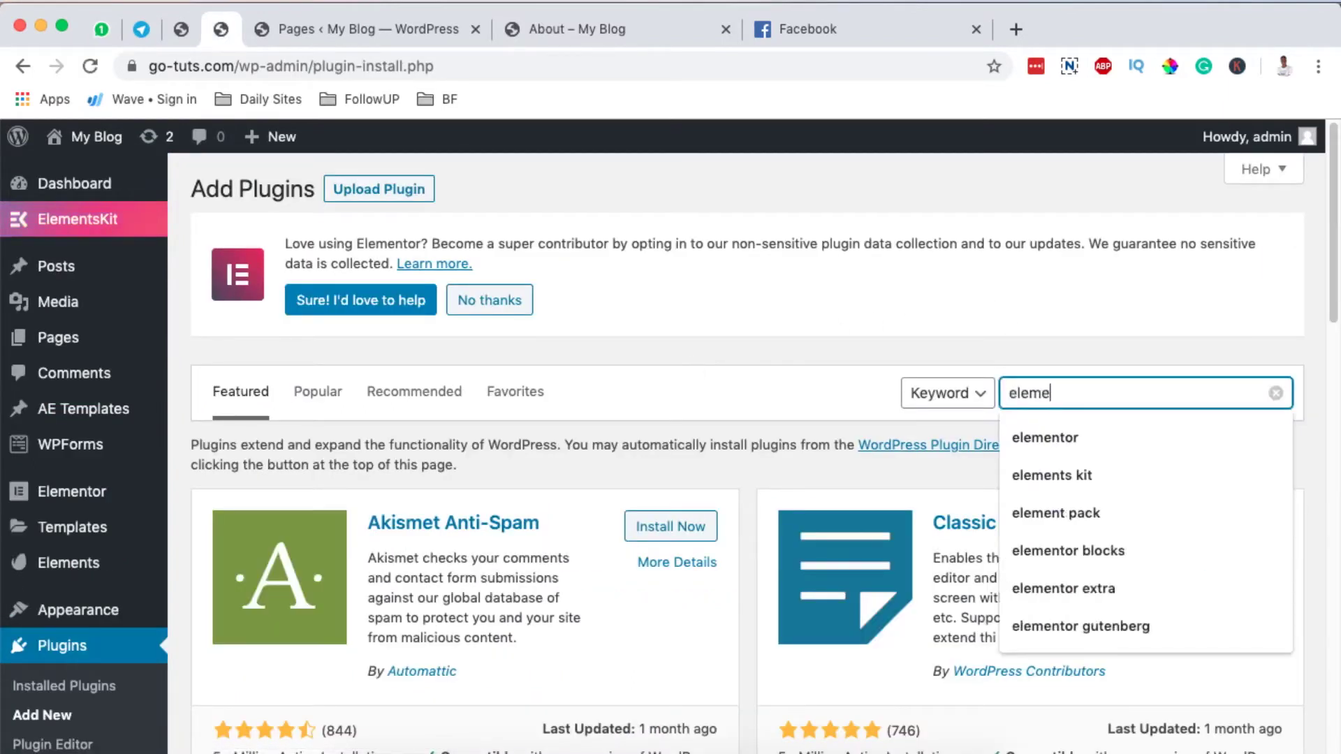
type("nts k")
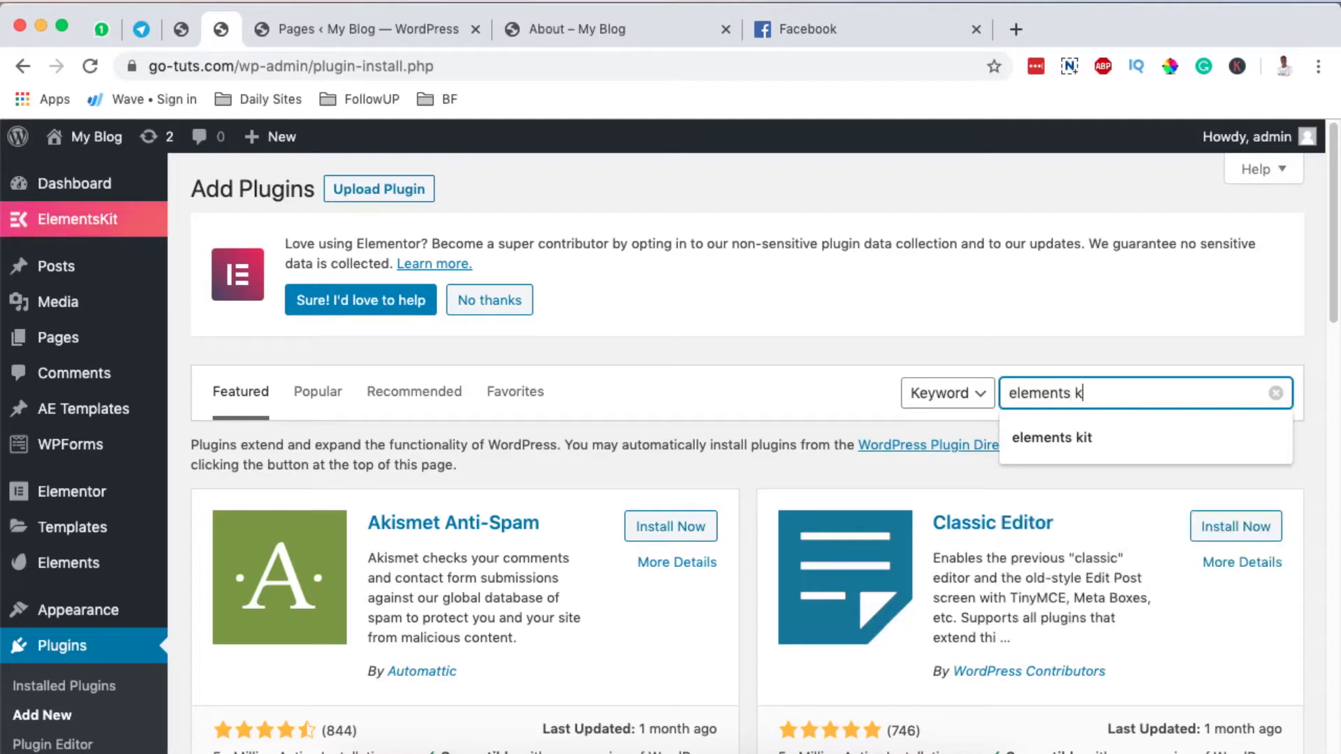
type("it")
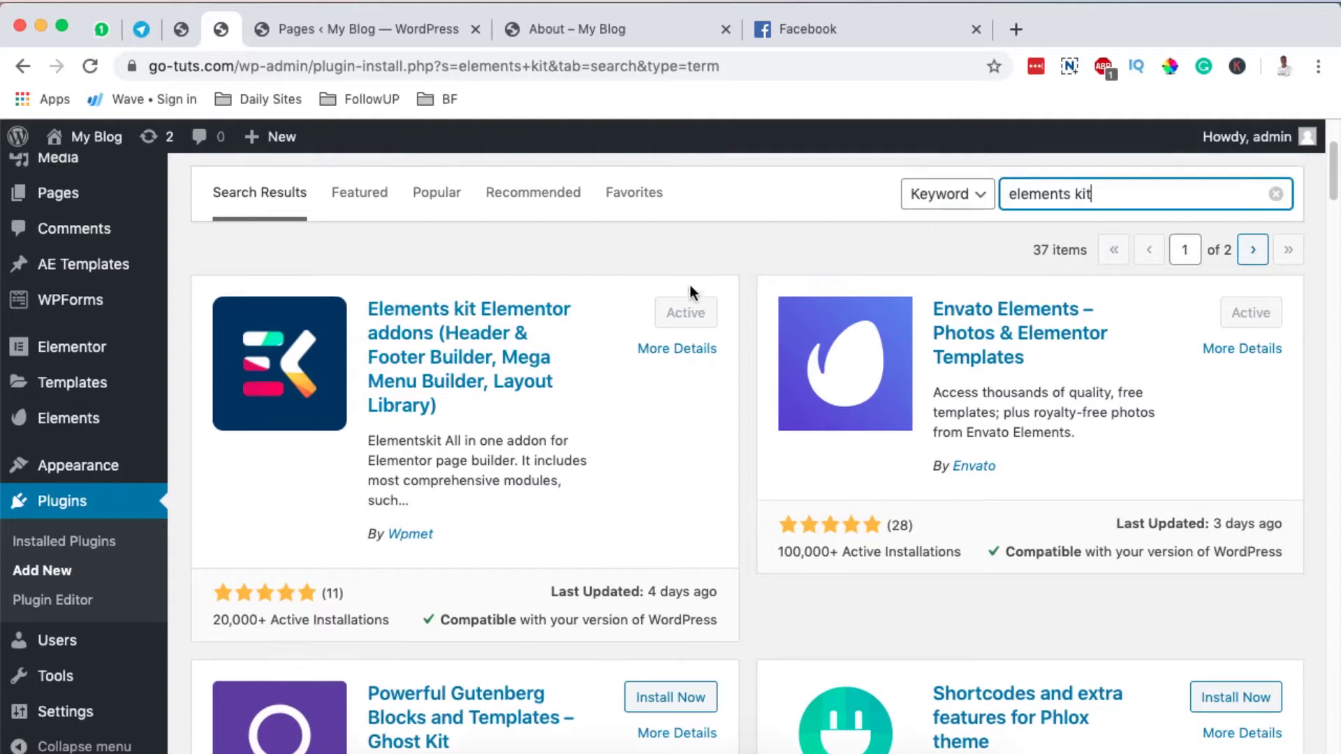
scroll(690, 285, "up", 3)
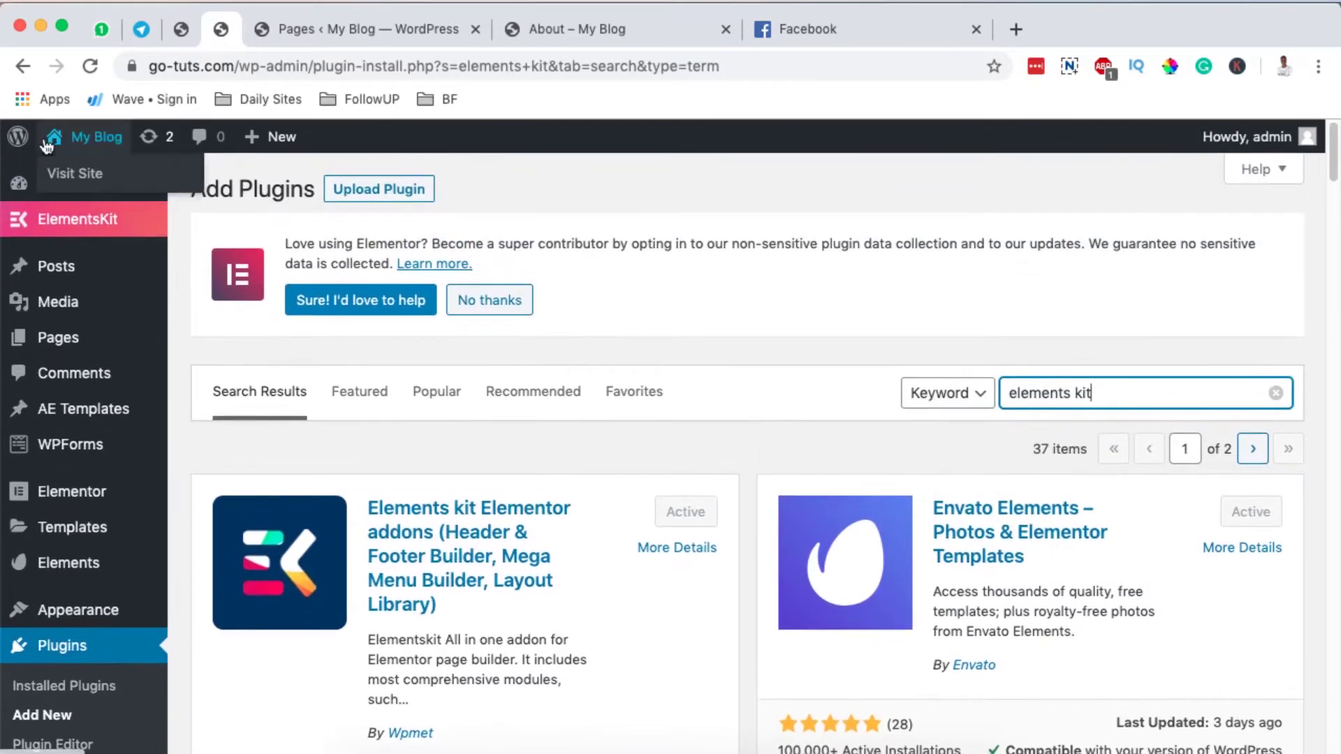
mouse_move(42, 223)
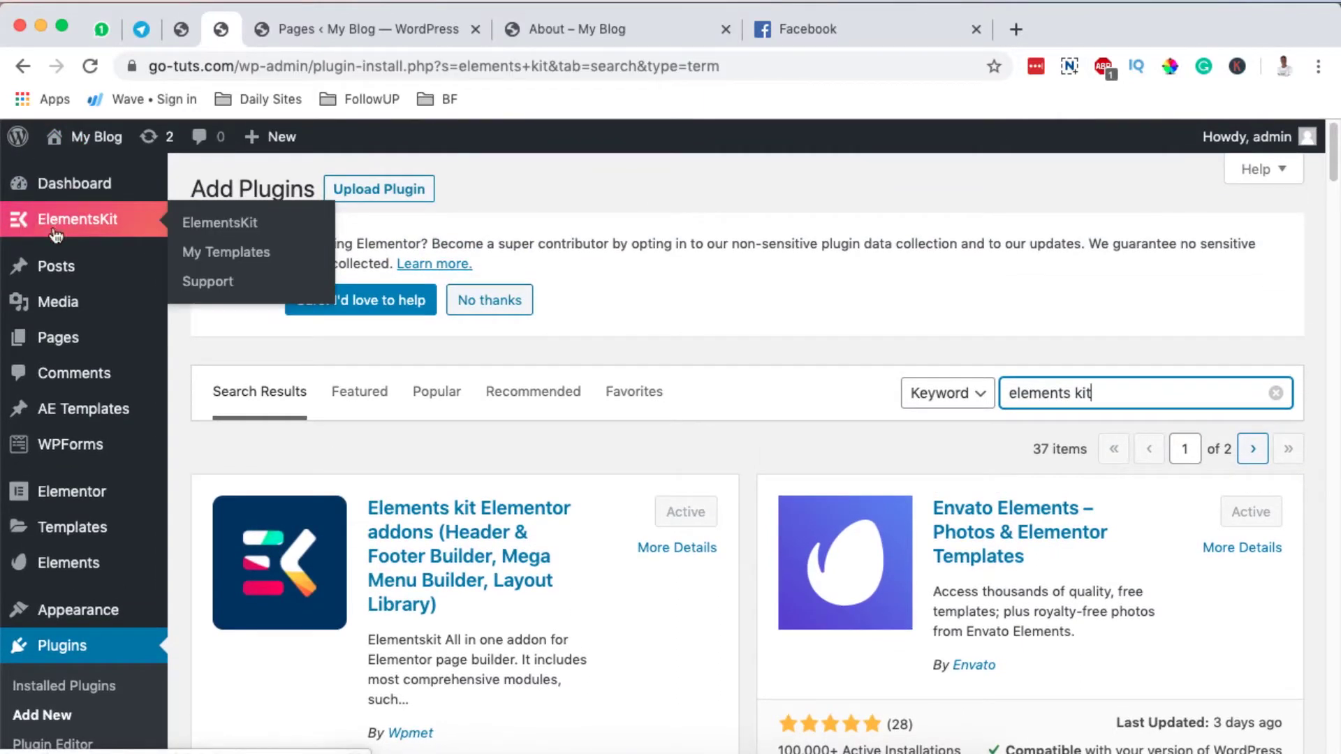
Turn the Header Footer module on in ElementsKit Modules and save changes
left_click(236, 260)
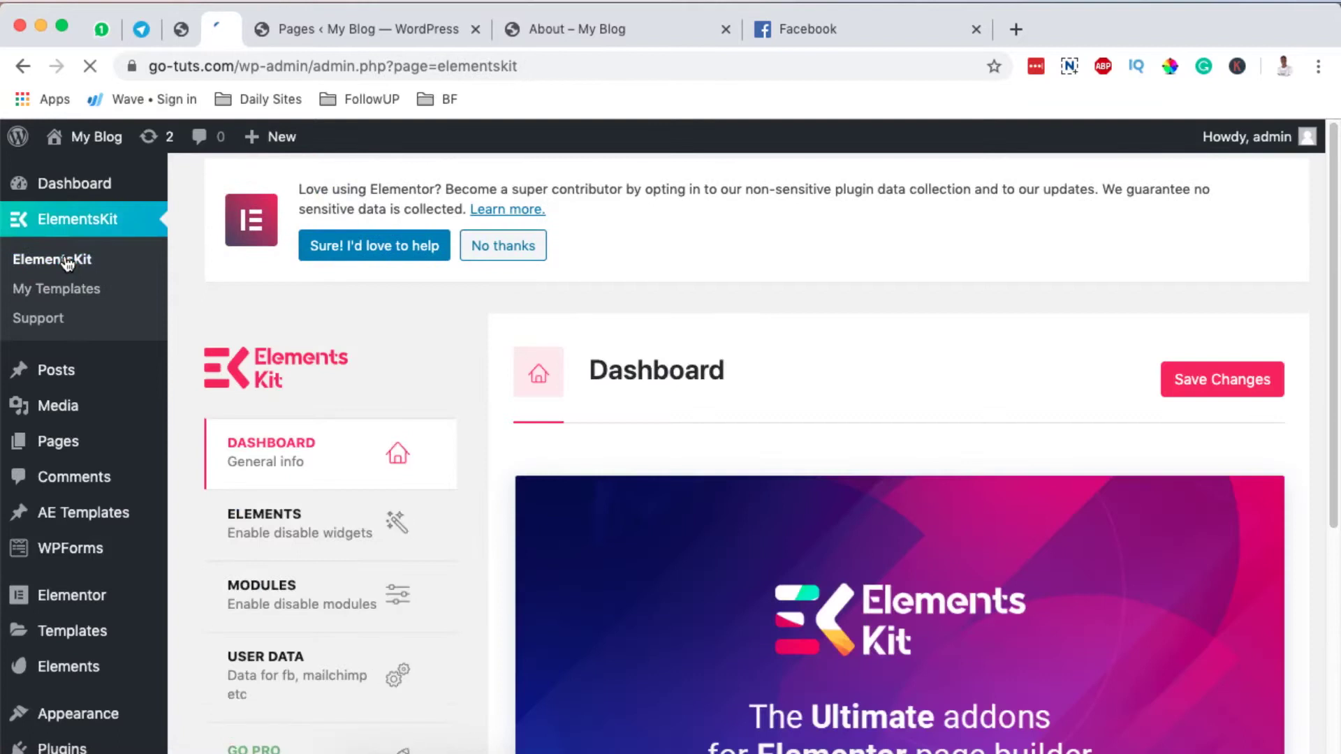
scroll(329, 454, "down", 3)
left_click(282, 393)
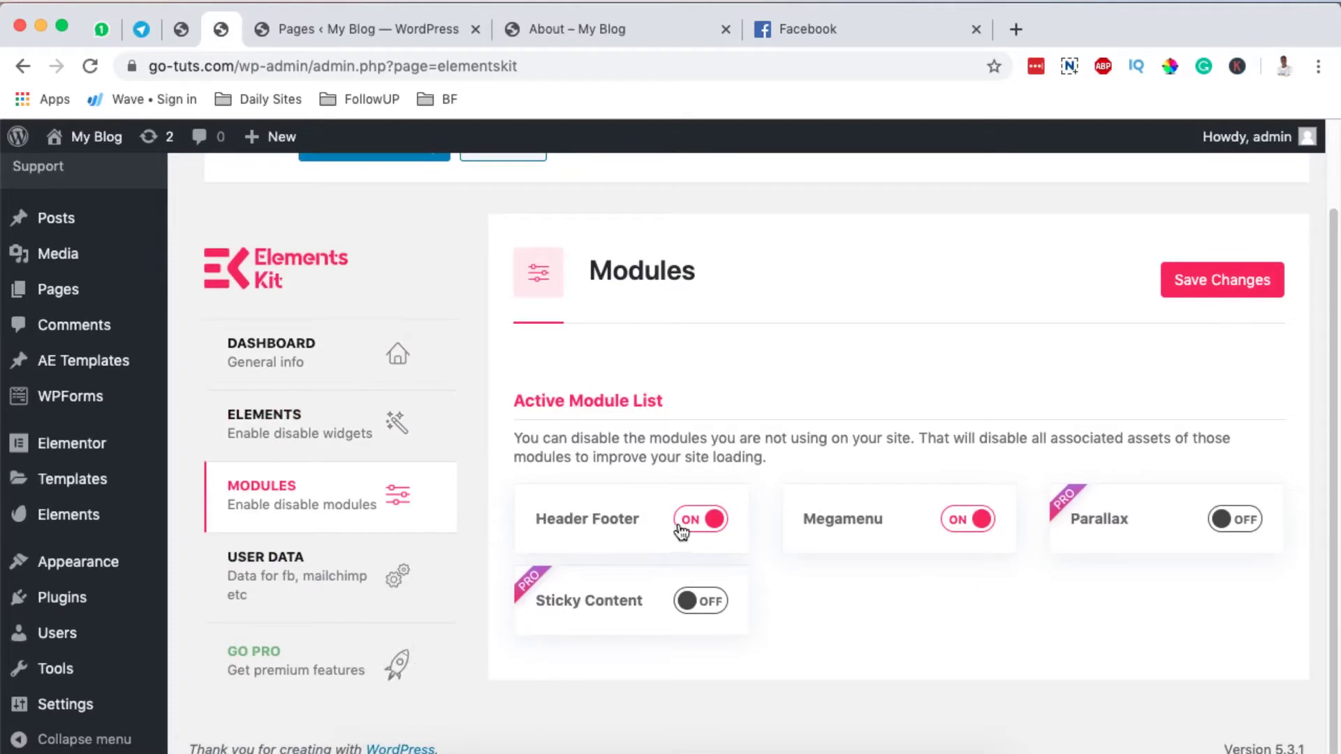
left_click(689, 531)
left_click(694, 528)
left_click(1212, 293)
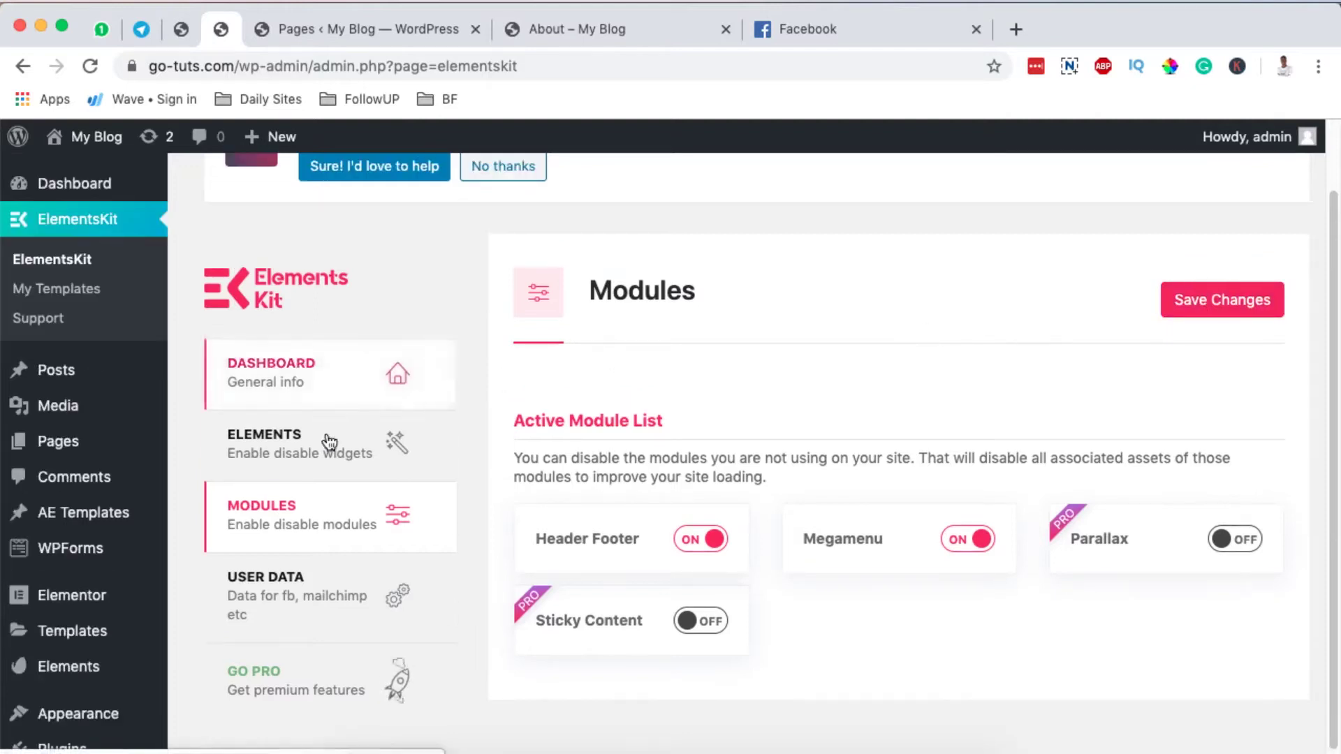
Review the ElementsKit Elements list, then go back to the Modules list
left_click(276, 465)
scroll(743, 559, "down", 5)
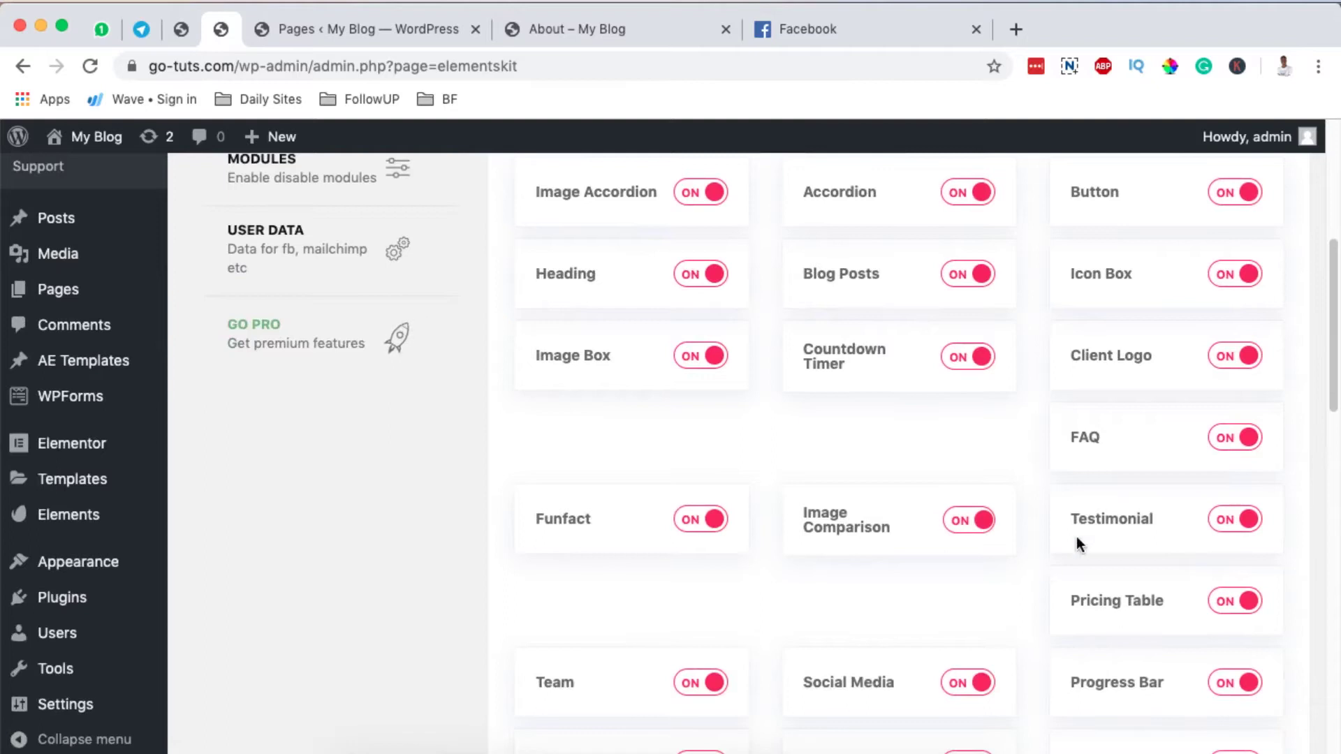
scroll(1078, 541, "down", 6)
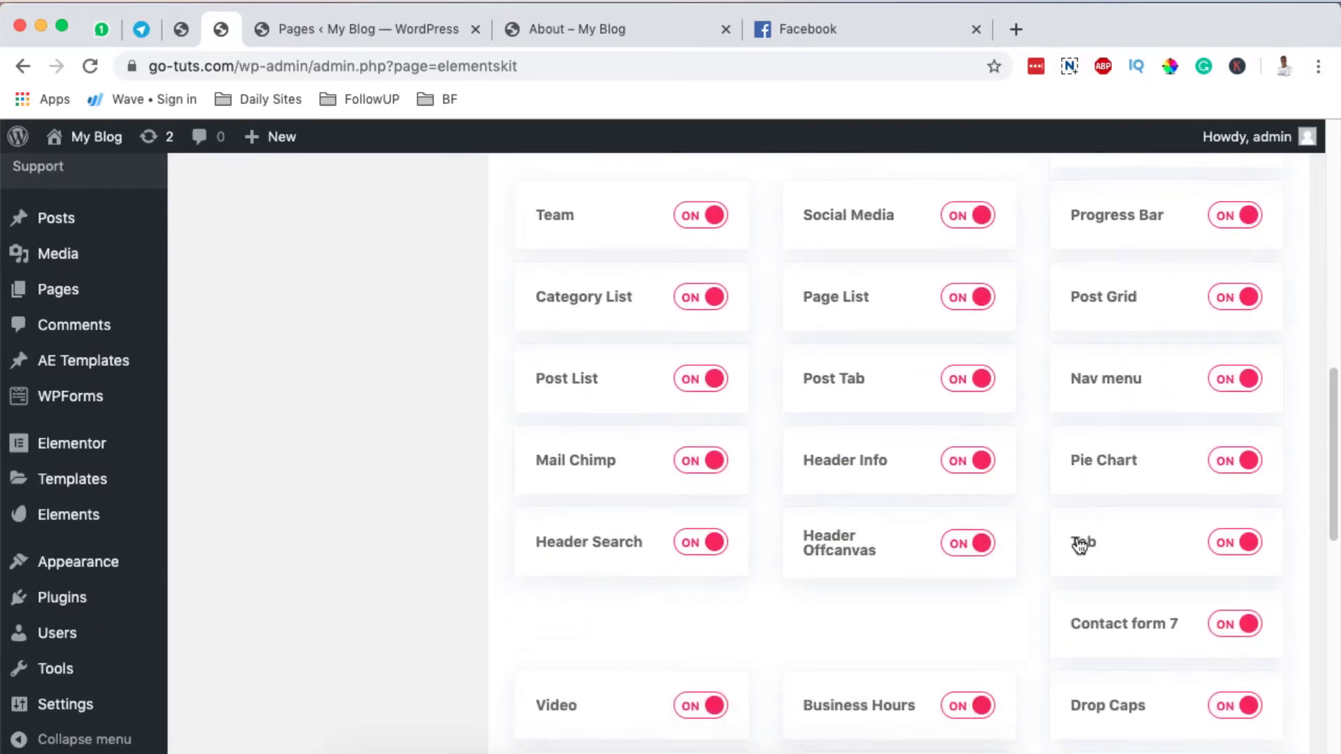
scroll(1080, 544, "down", 10)
scroll(1077, 543, "up", 3)
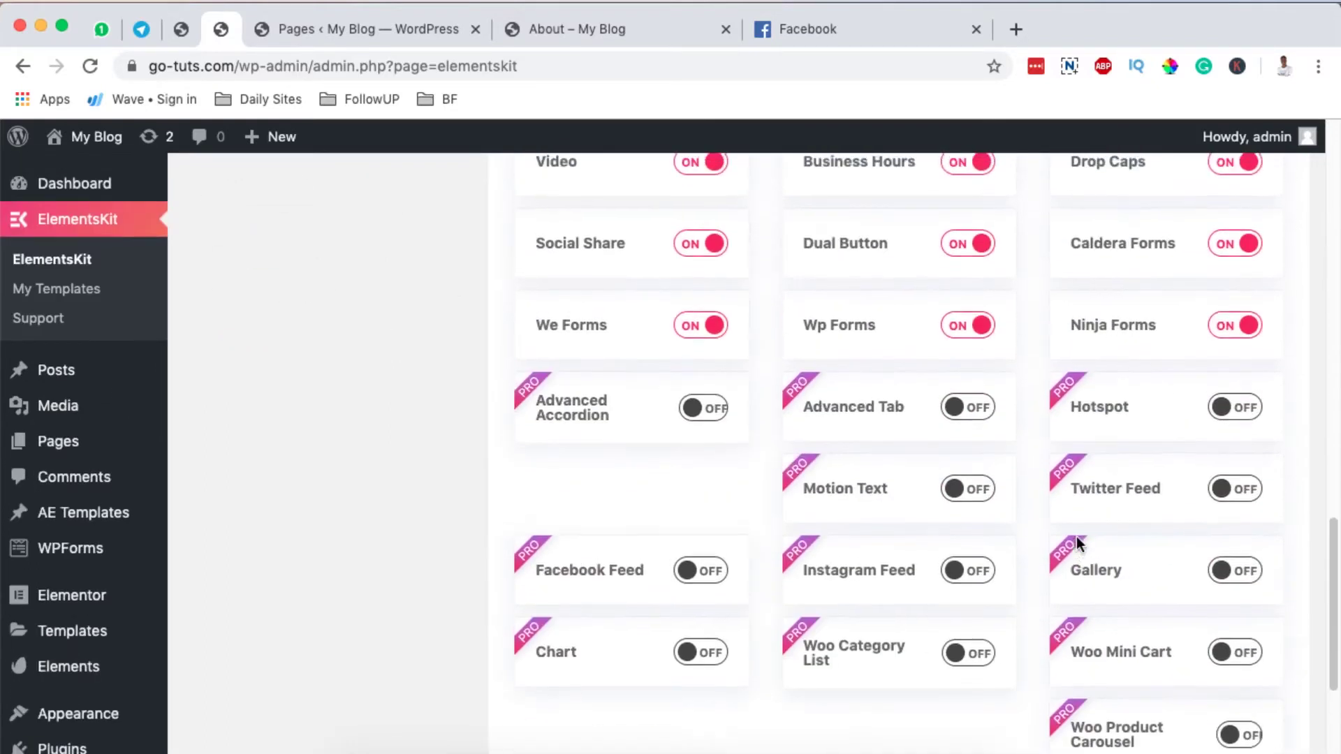
scroll(1175, 539, "up", 13)
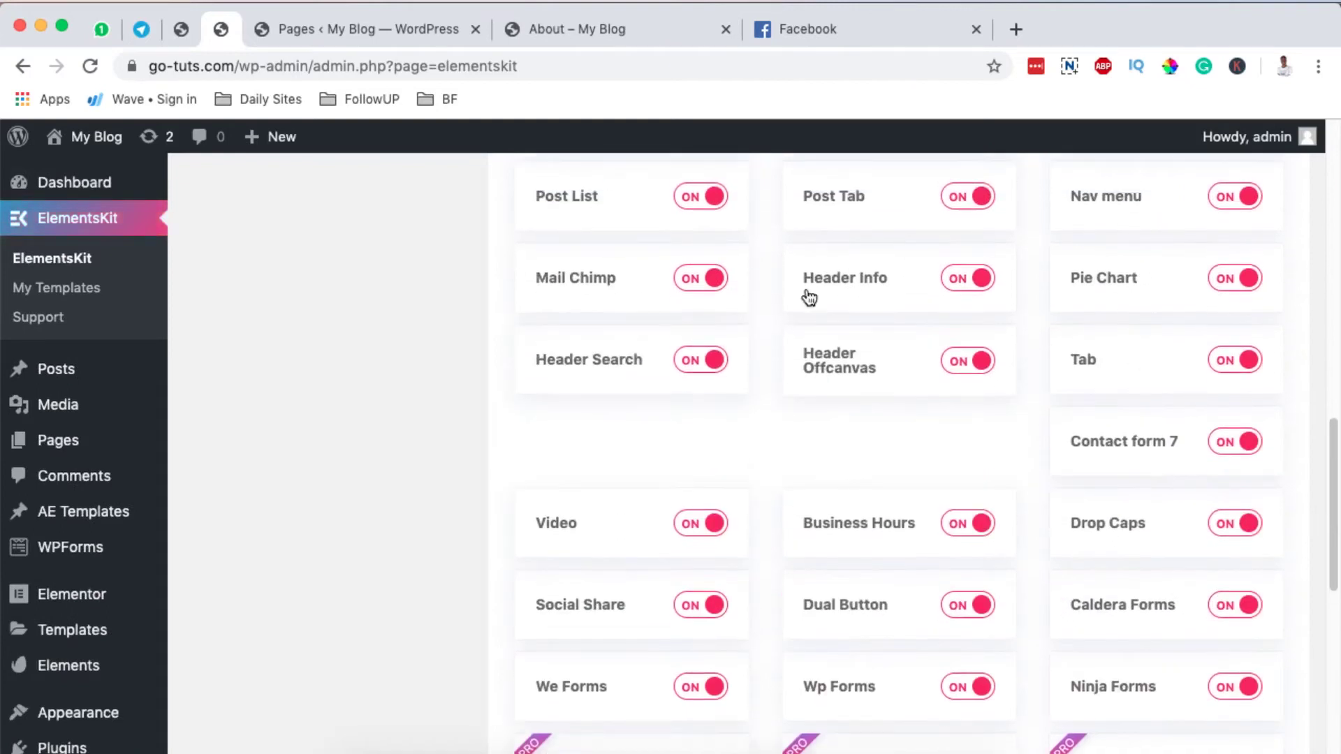
scroll(795, 303, "up", 6)
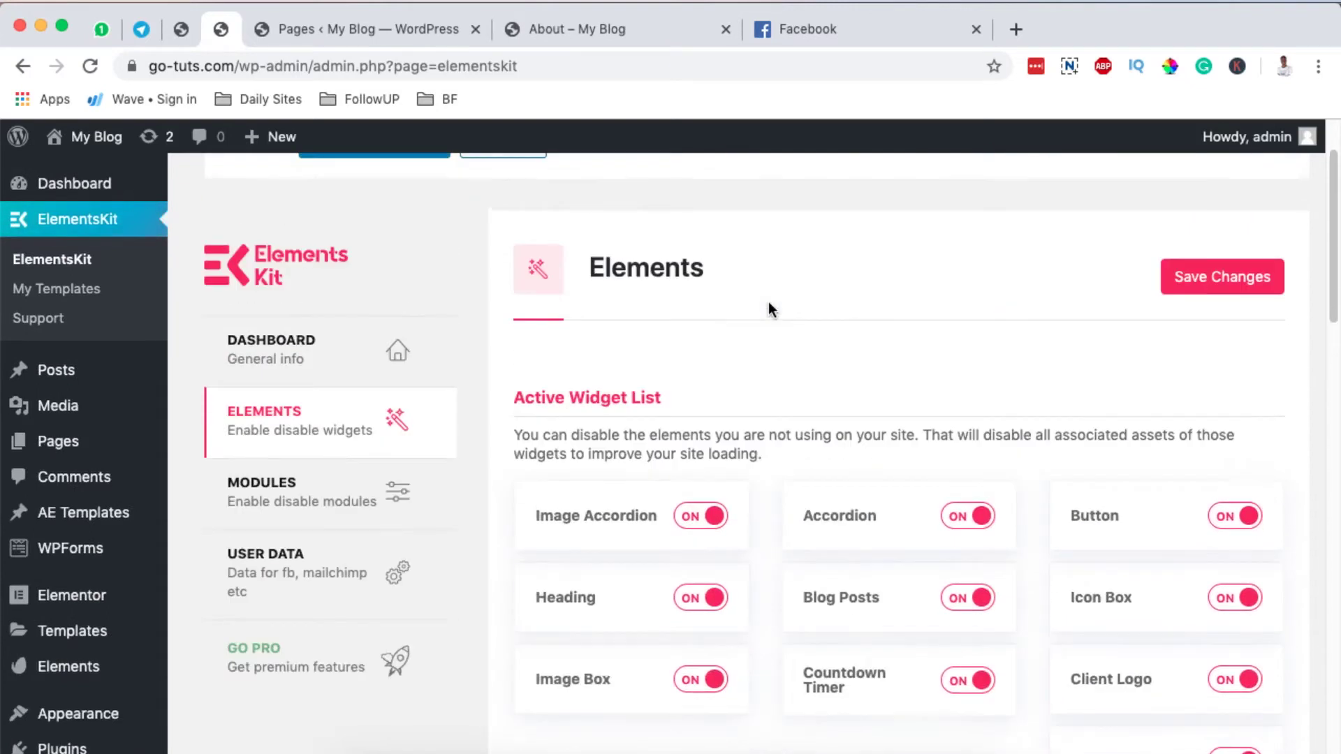
left_click(271, 500)
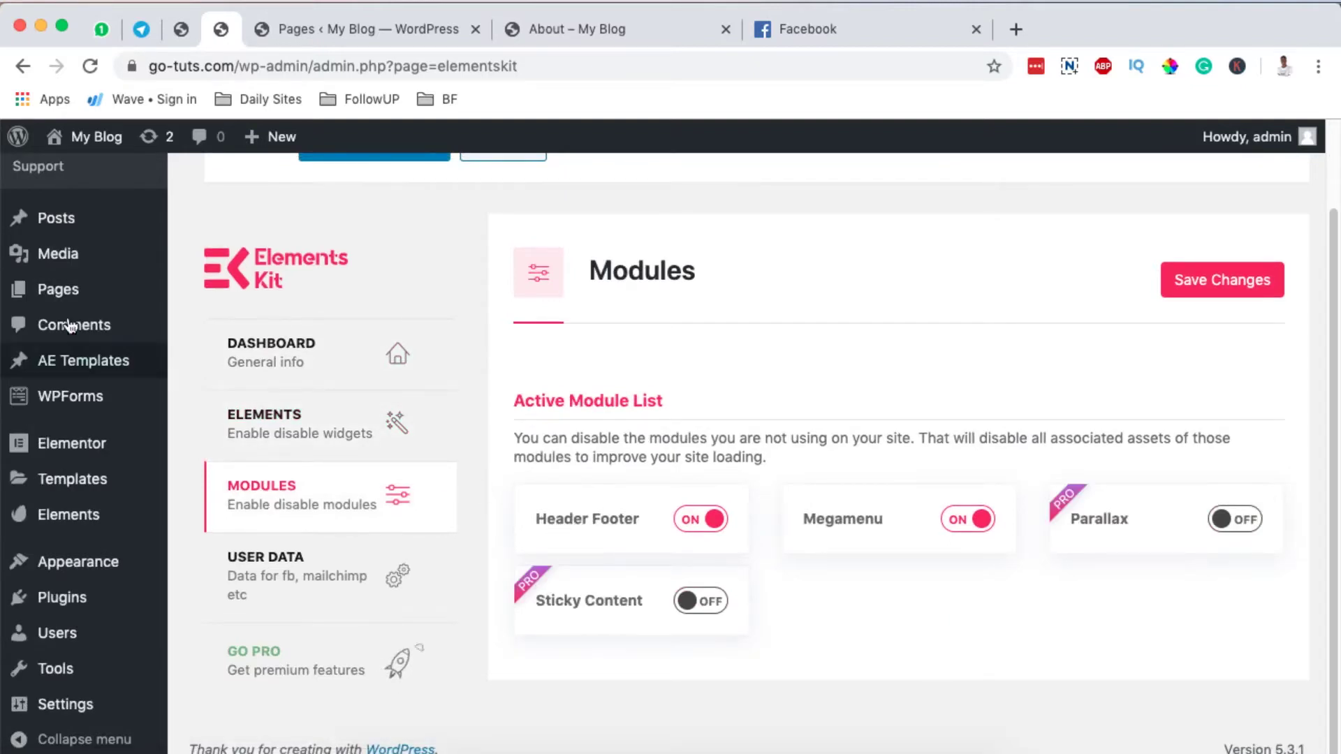
scroll(48, 265, "up", 3)
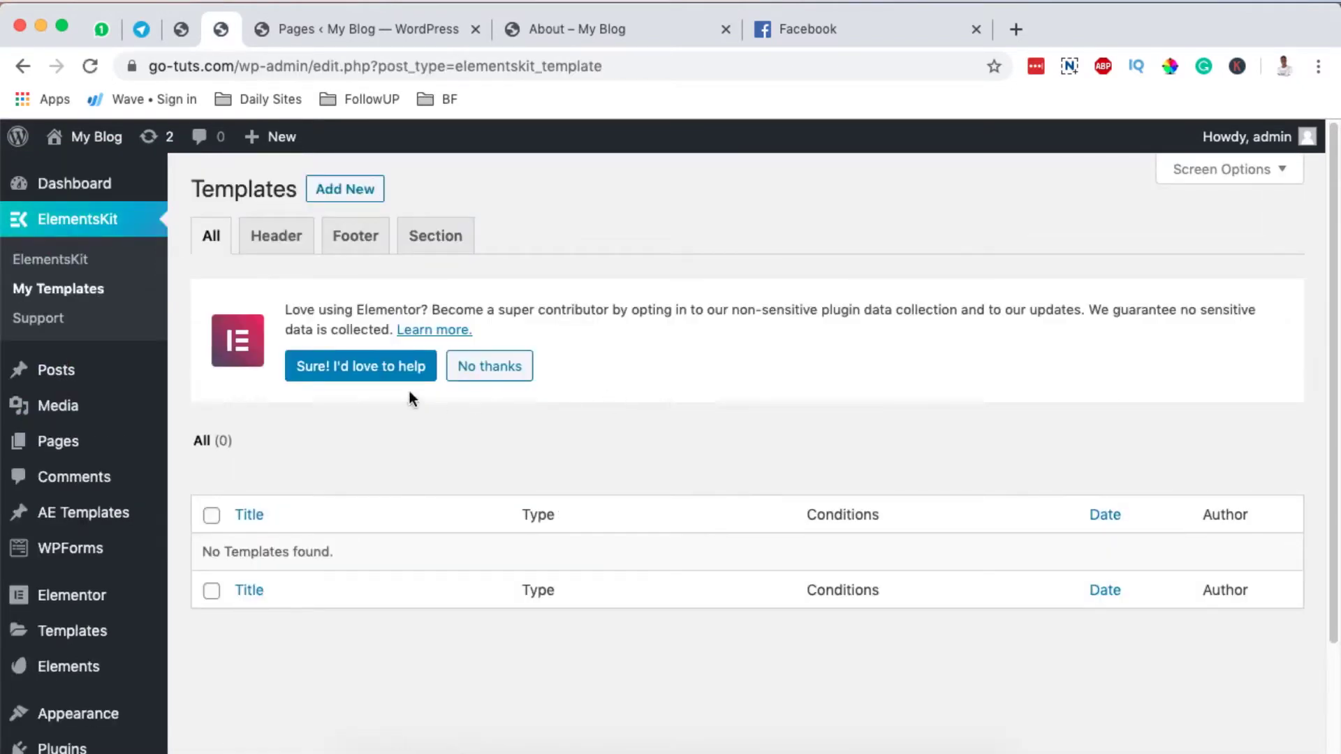
Create 'EK Demo Header' as an activated Header template for the Entire Site and save it
left_click(343, 188)
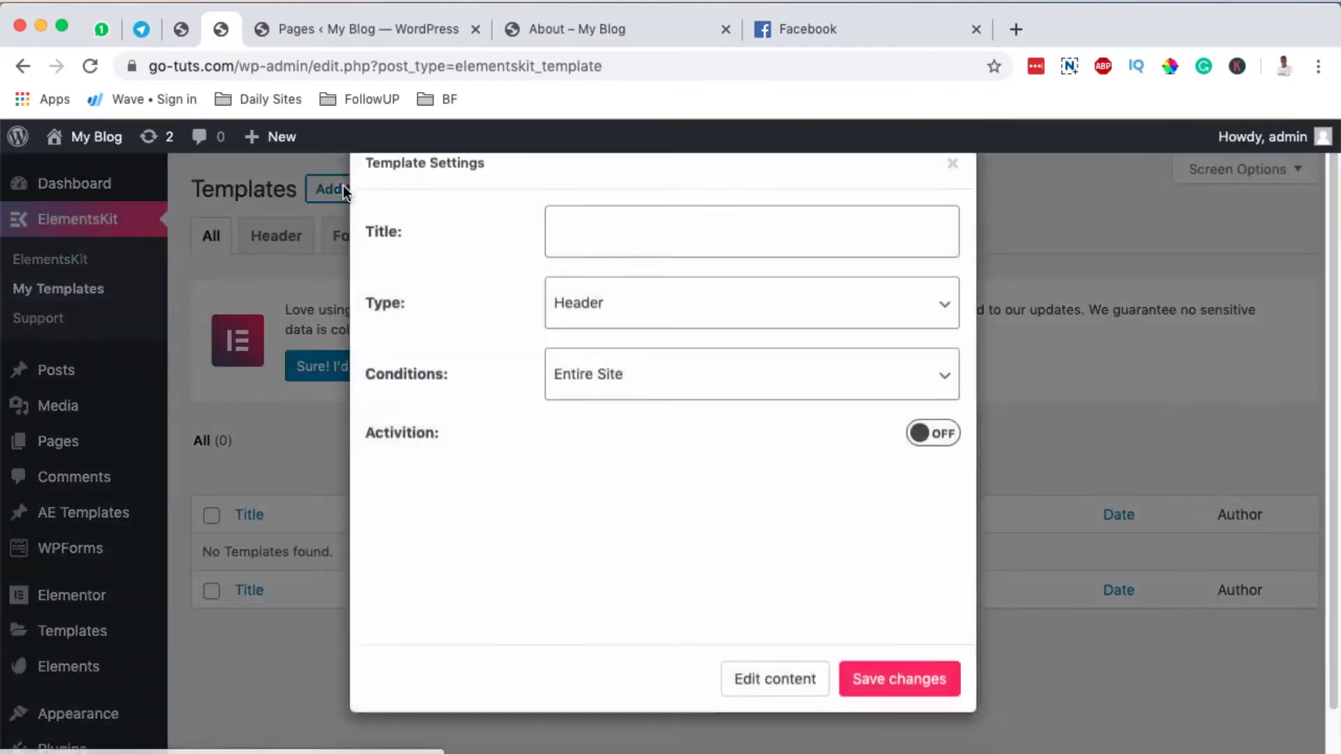
left_click(650, 287)
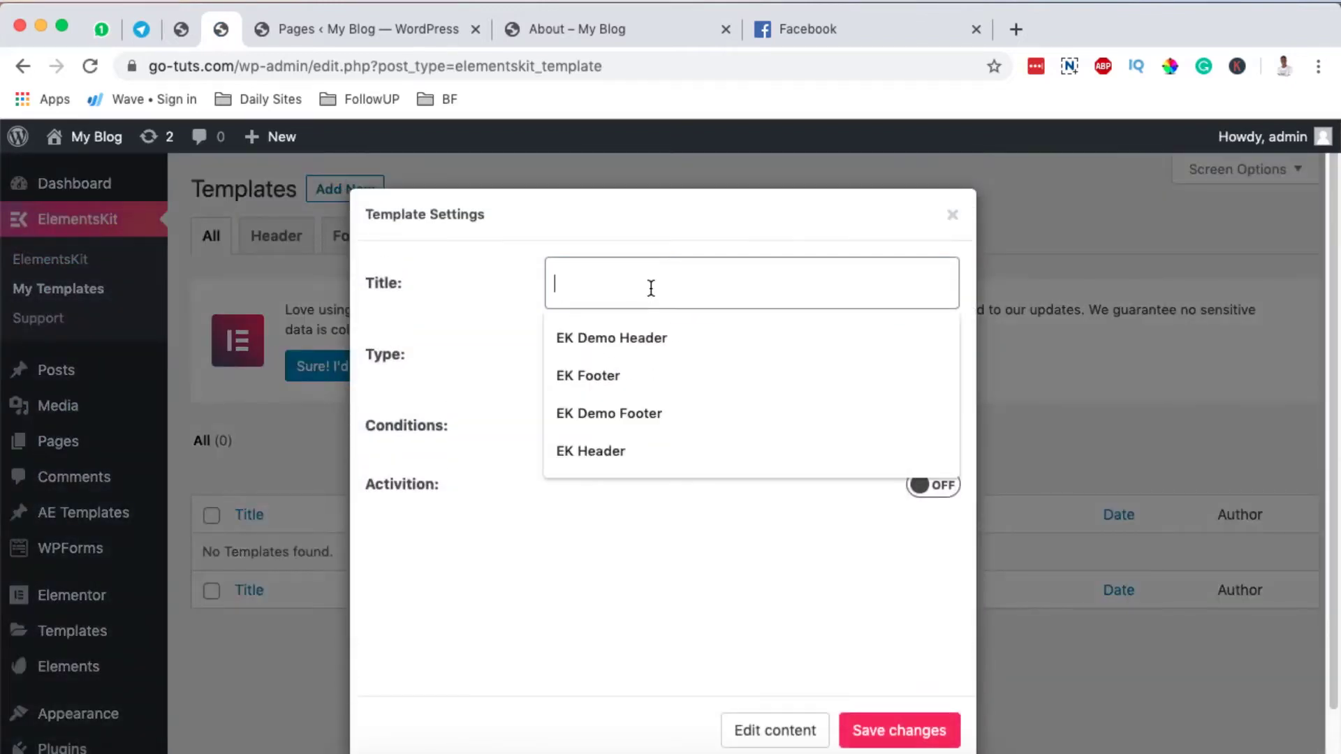
left_click(619, 346)
left_click(610, 359)
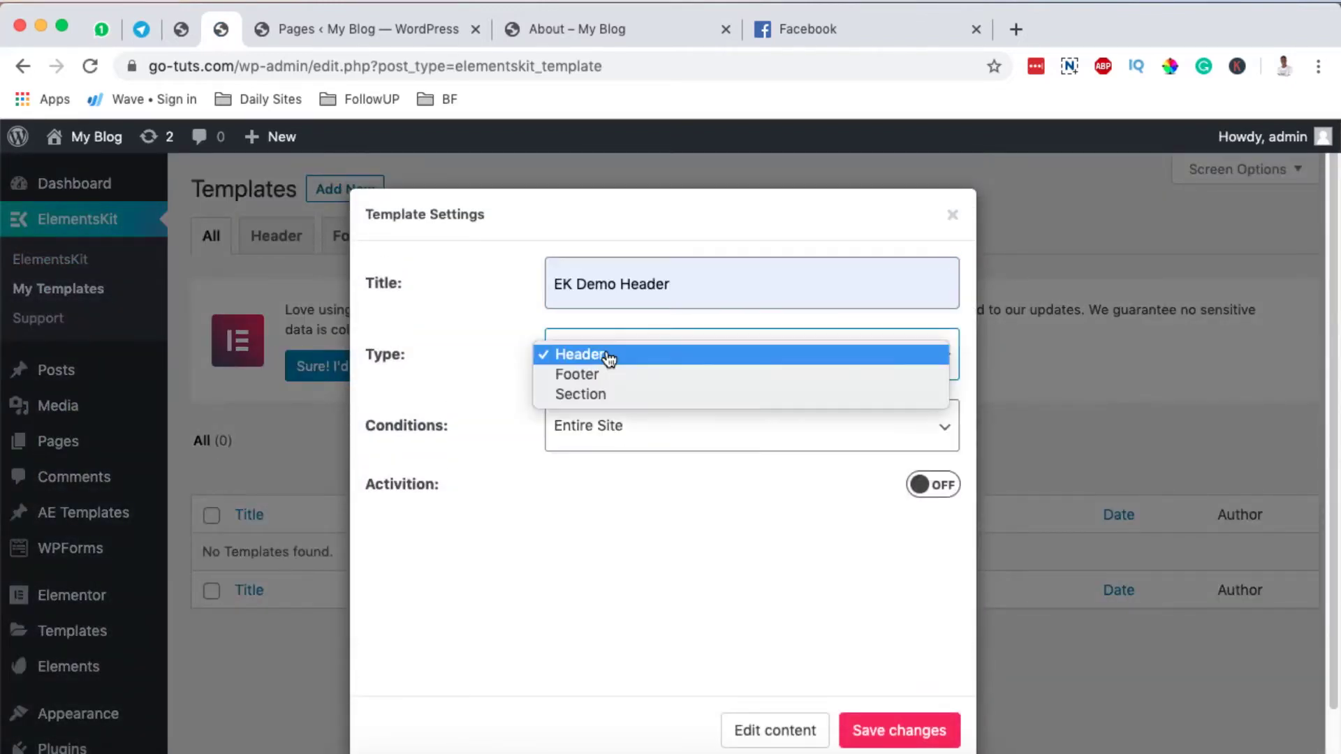
left_click(609, 358)
left_click(599, 439)
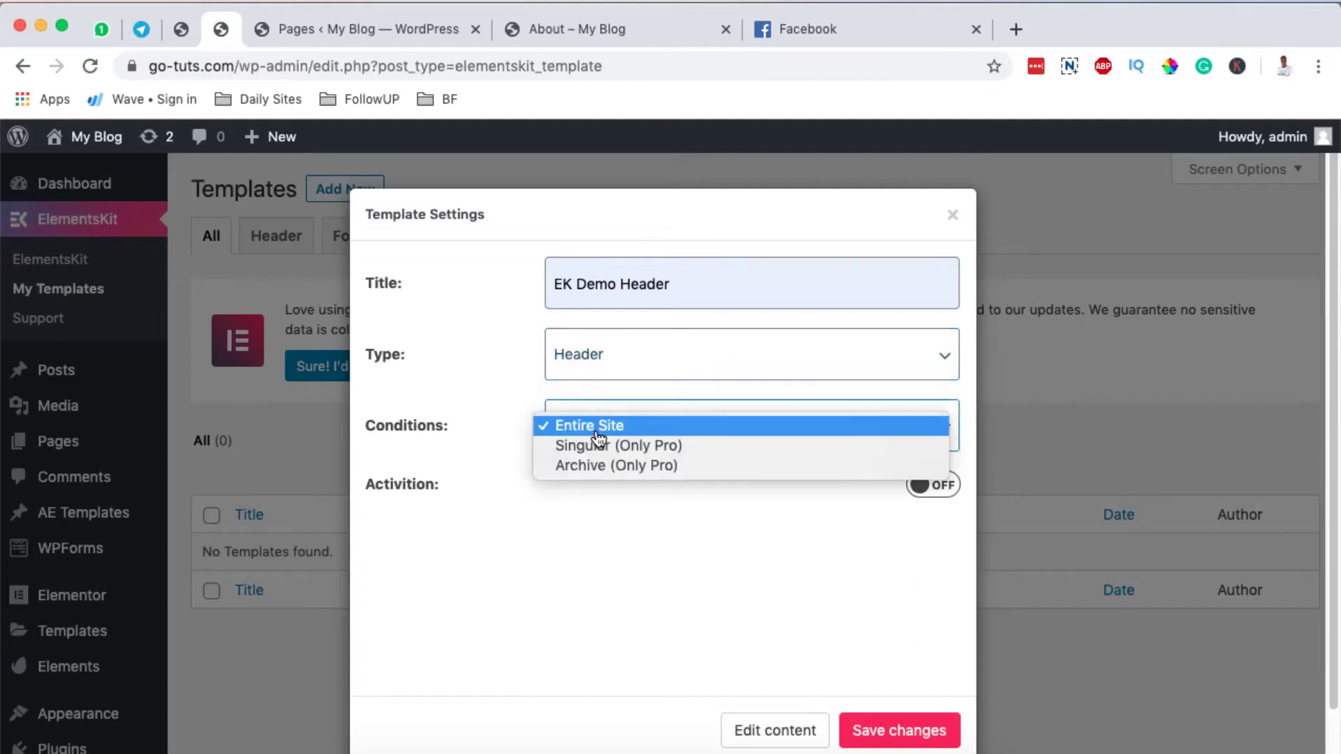
left_click(597, 431)
left_click(598, 439)
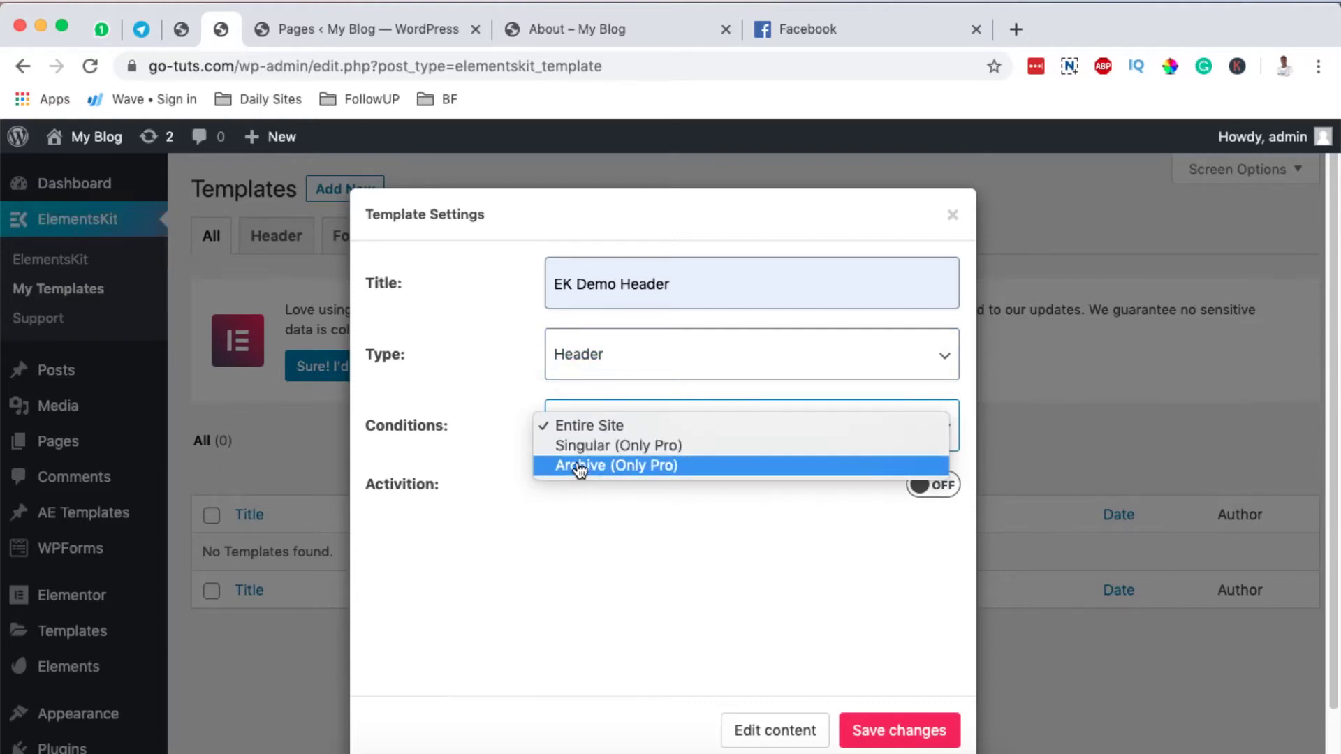
left_click(578, 427)
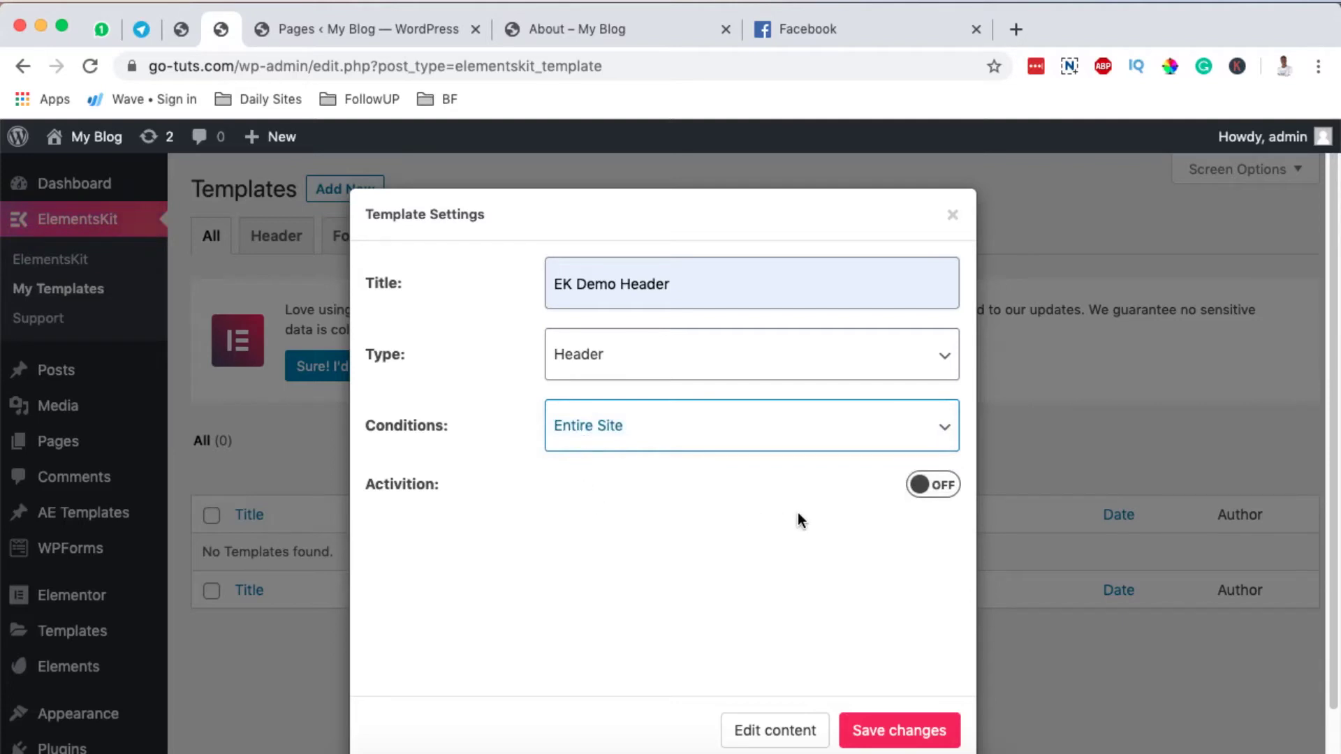
left_click(950, 488)
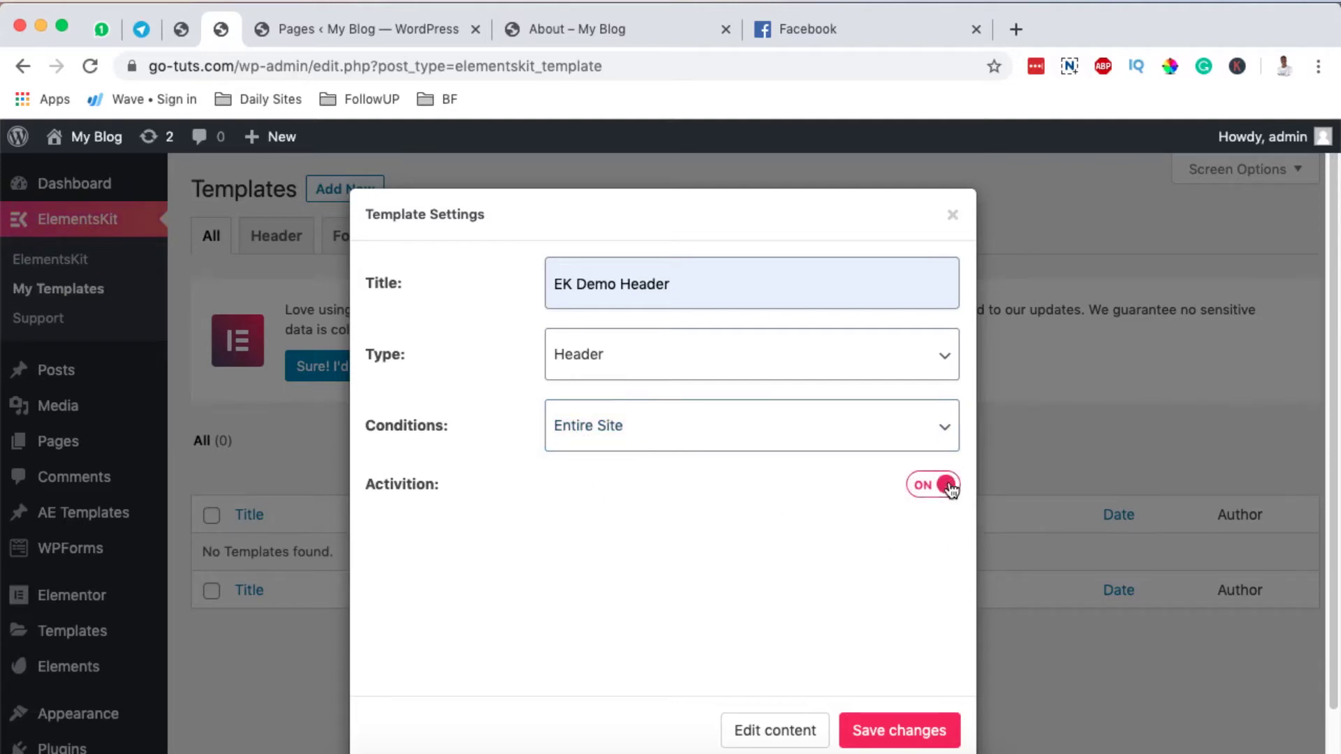
left_click(883, 730)
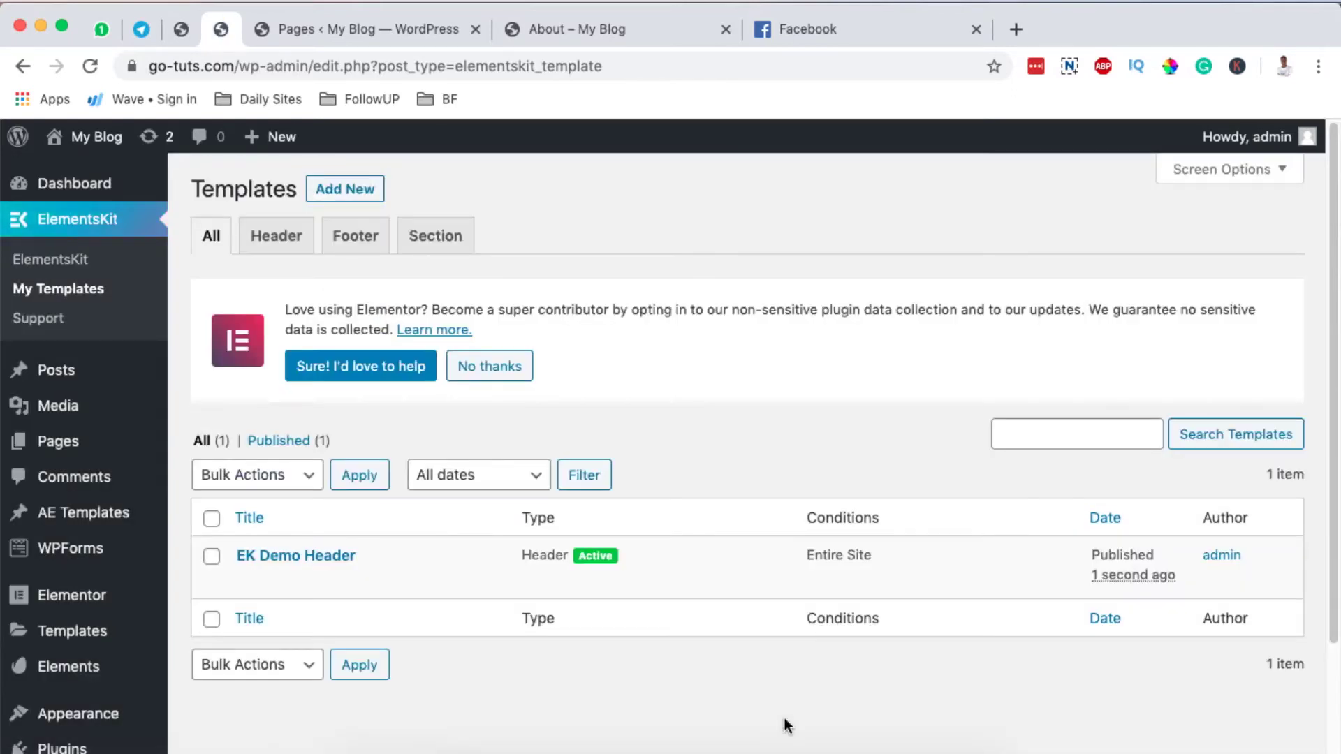
Open EK Demo Header's settings and launch its content in the Elementor editor
mouse_move(308, 578)
left_click(249, 580)
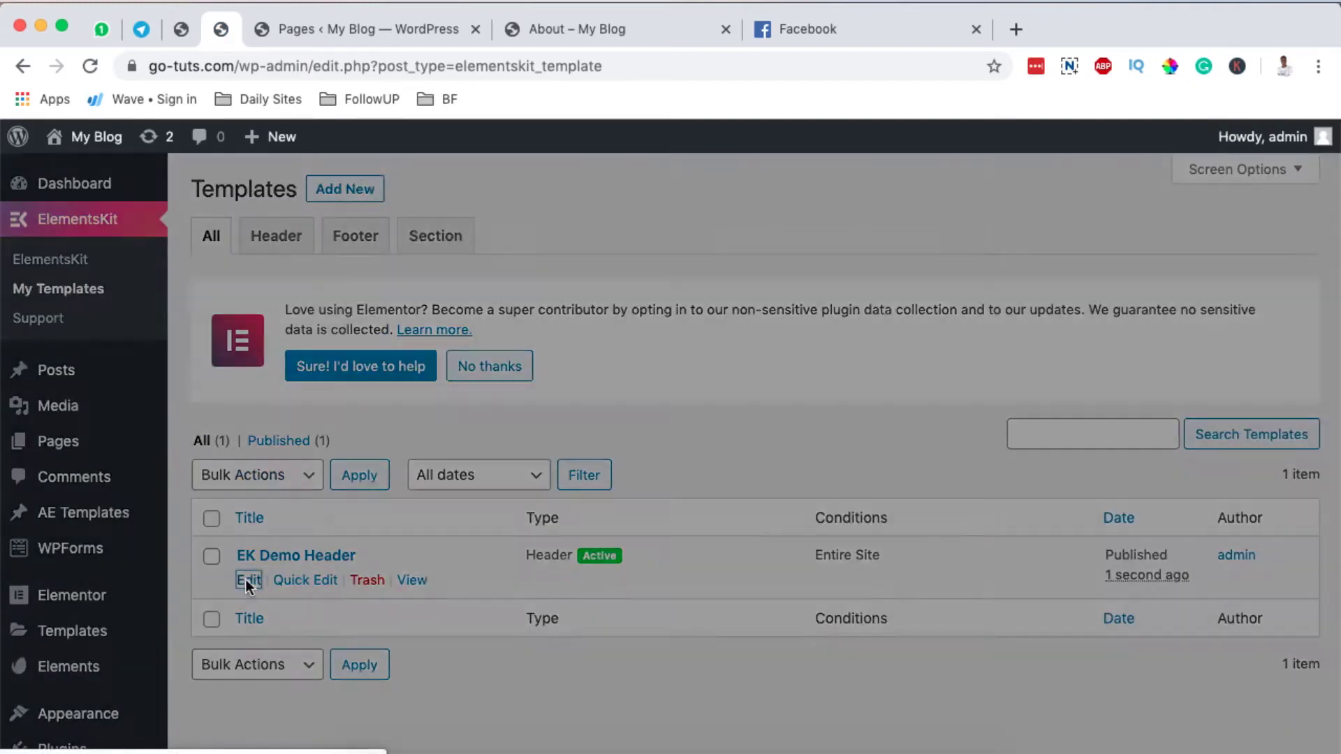
left_click(733, 726)
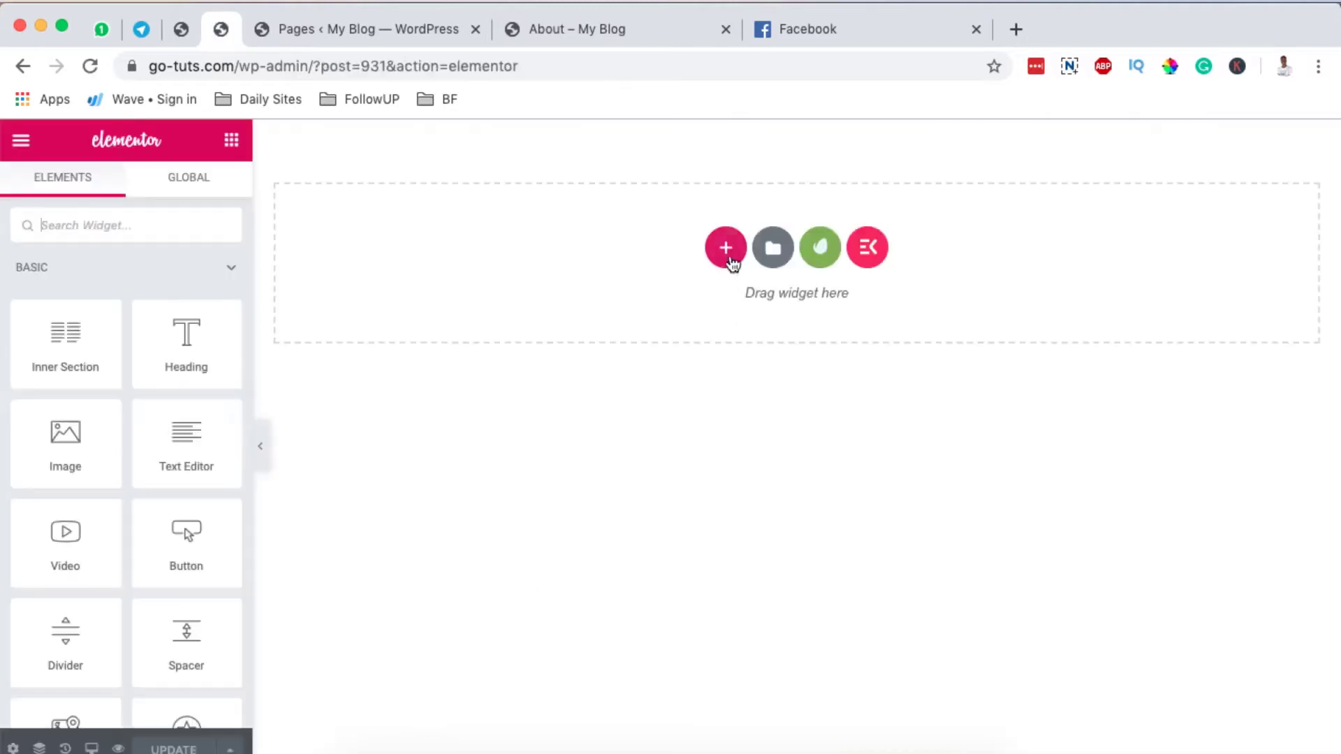
Open the ElementsKit template library from a new section in the empty header
left_click(728, 259)
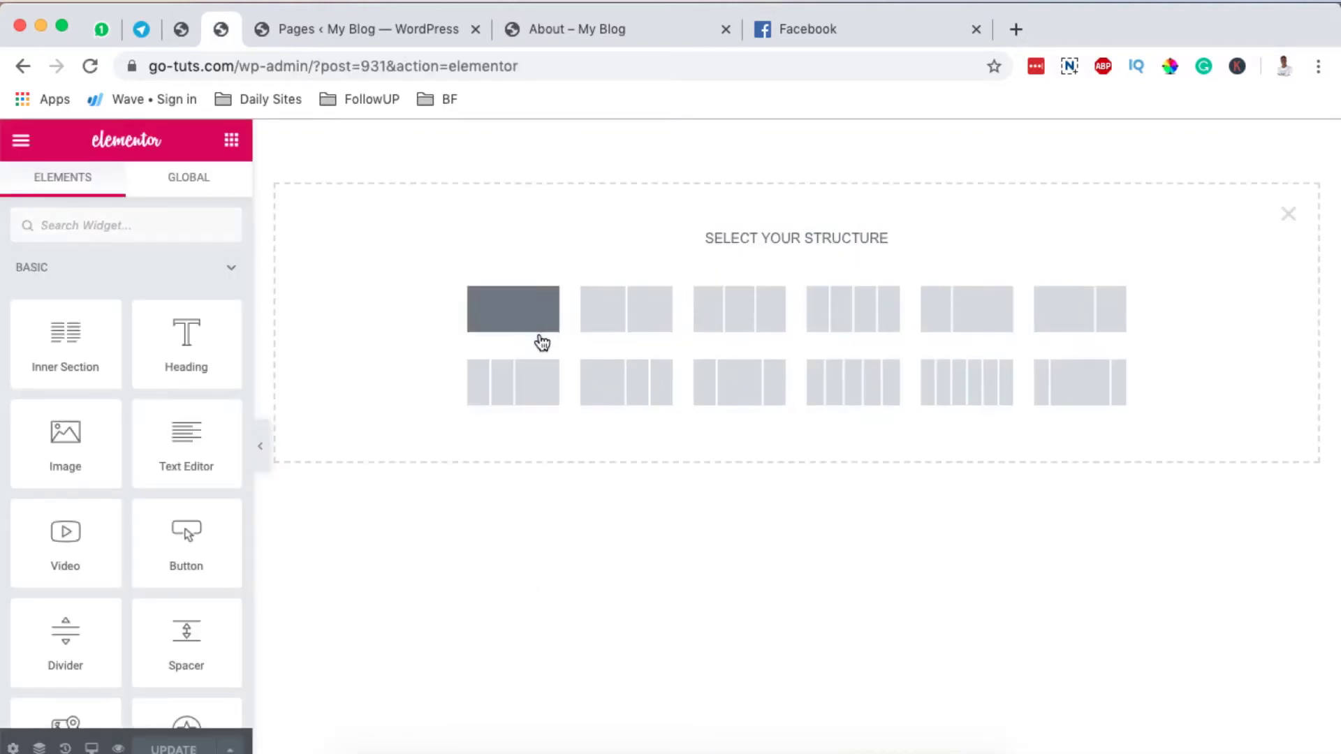
left_click(1290, 214)
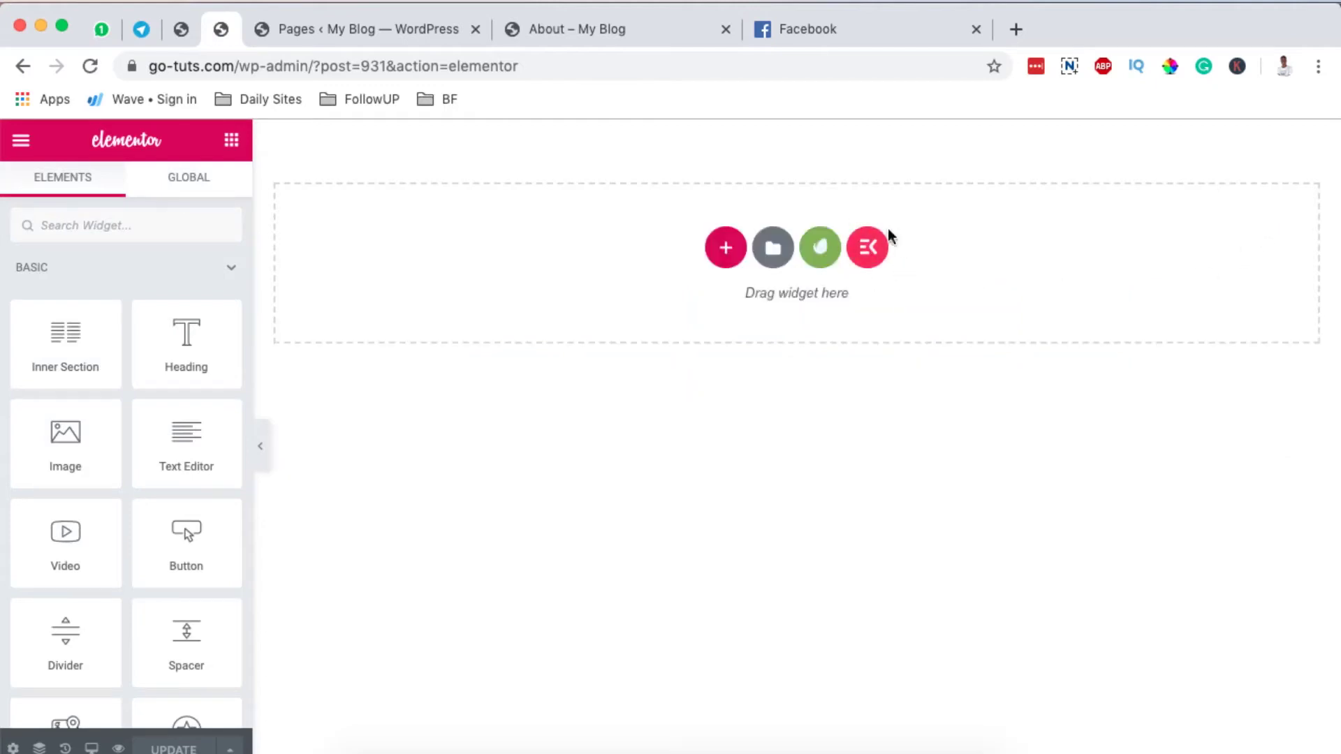
left_click(868, 246)
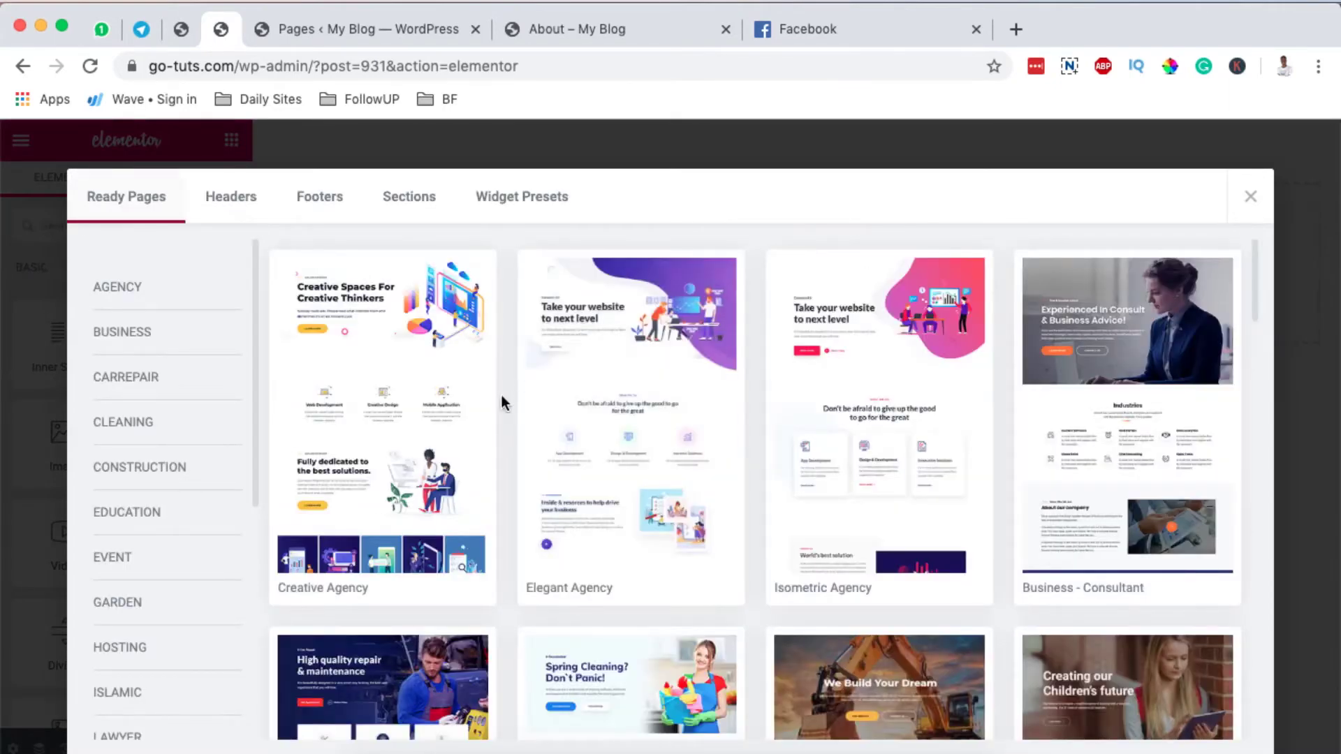
scroll(504, 502, "down", 3)
scroll(505, 502, "down", 1)
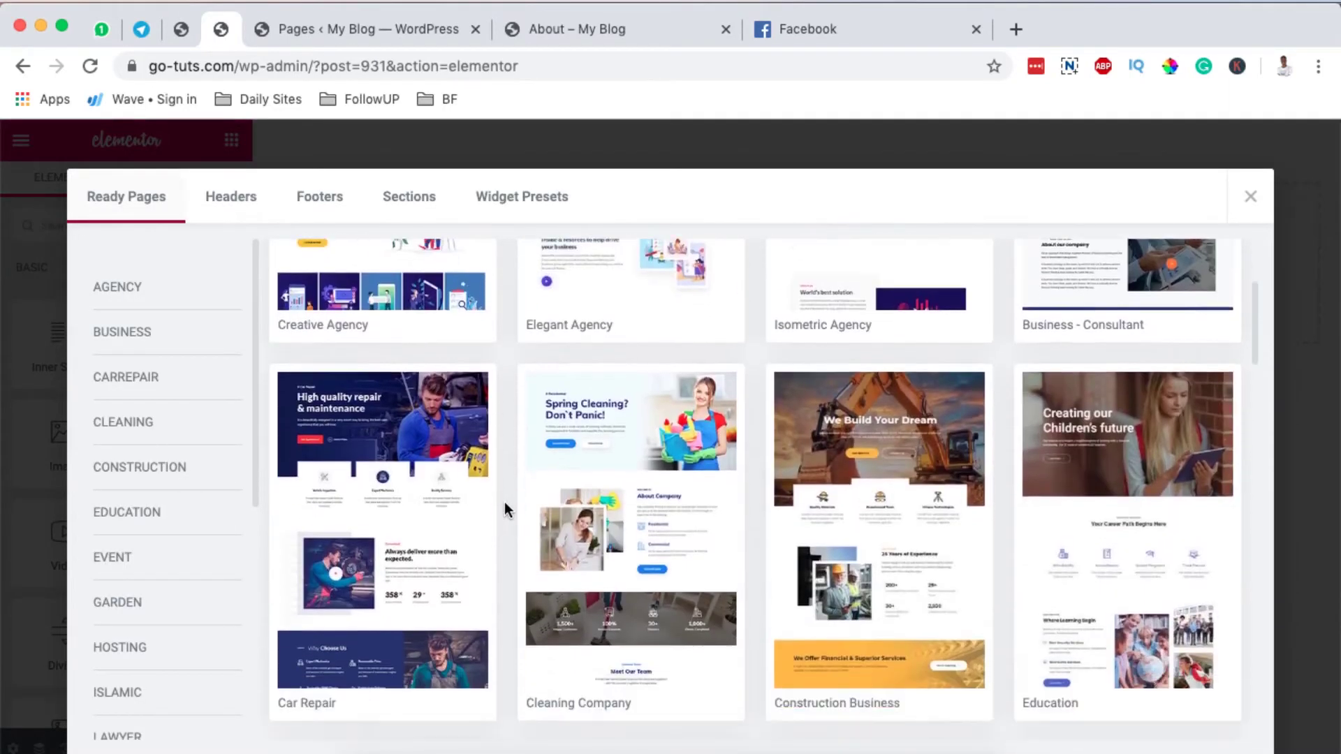
scroll(504, 501, "down", 12)
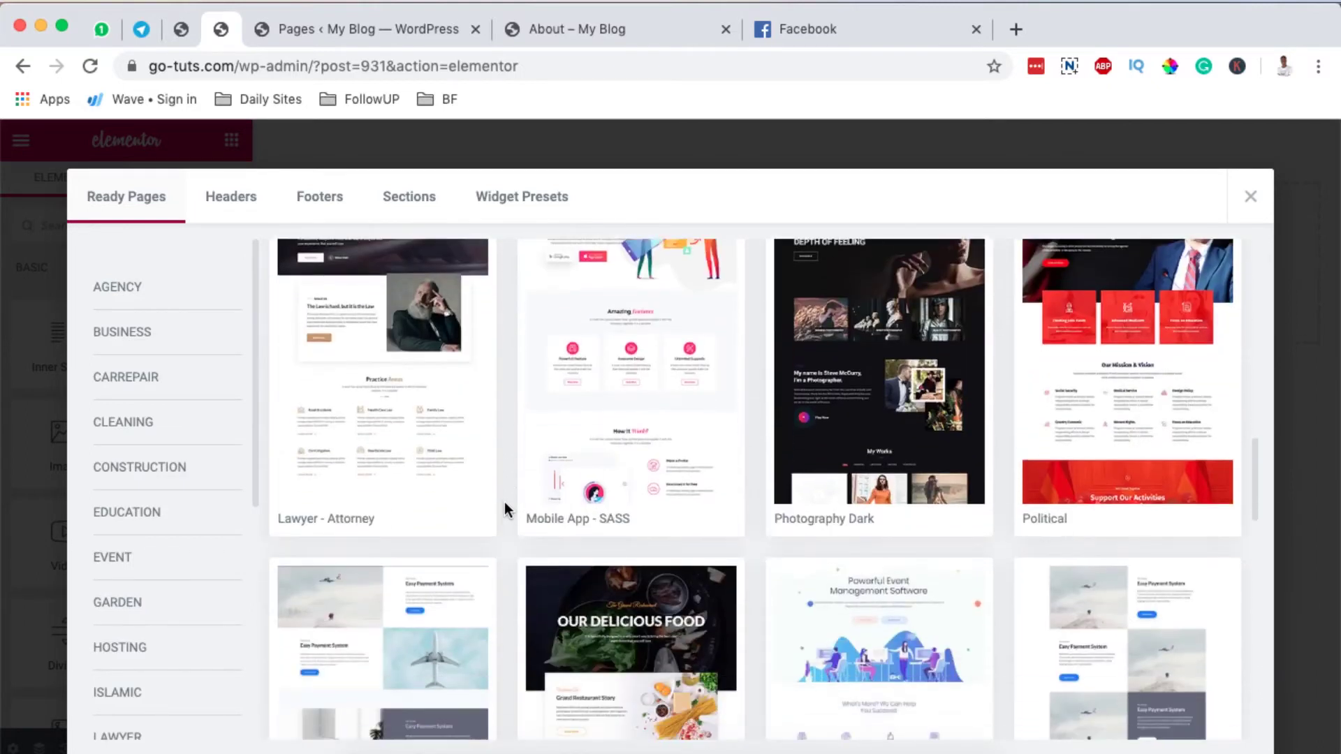
scroll(504, 502, "up", 15)
Insert the Elements Kit header design from the library's Headers tab
left_click(231, 196)
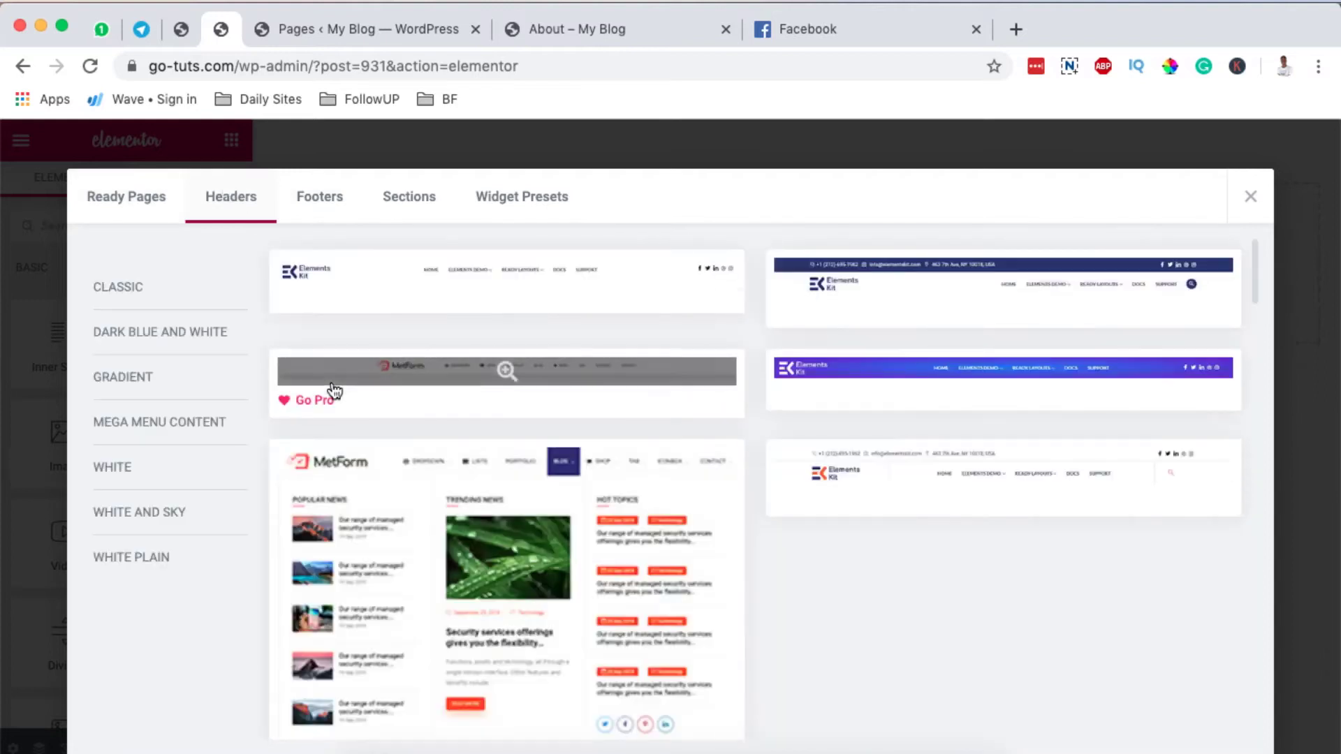
scroll(597, 557, "down", 5)
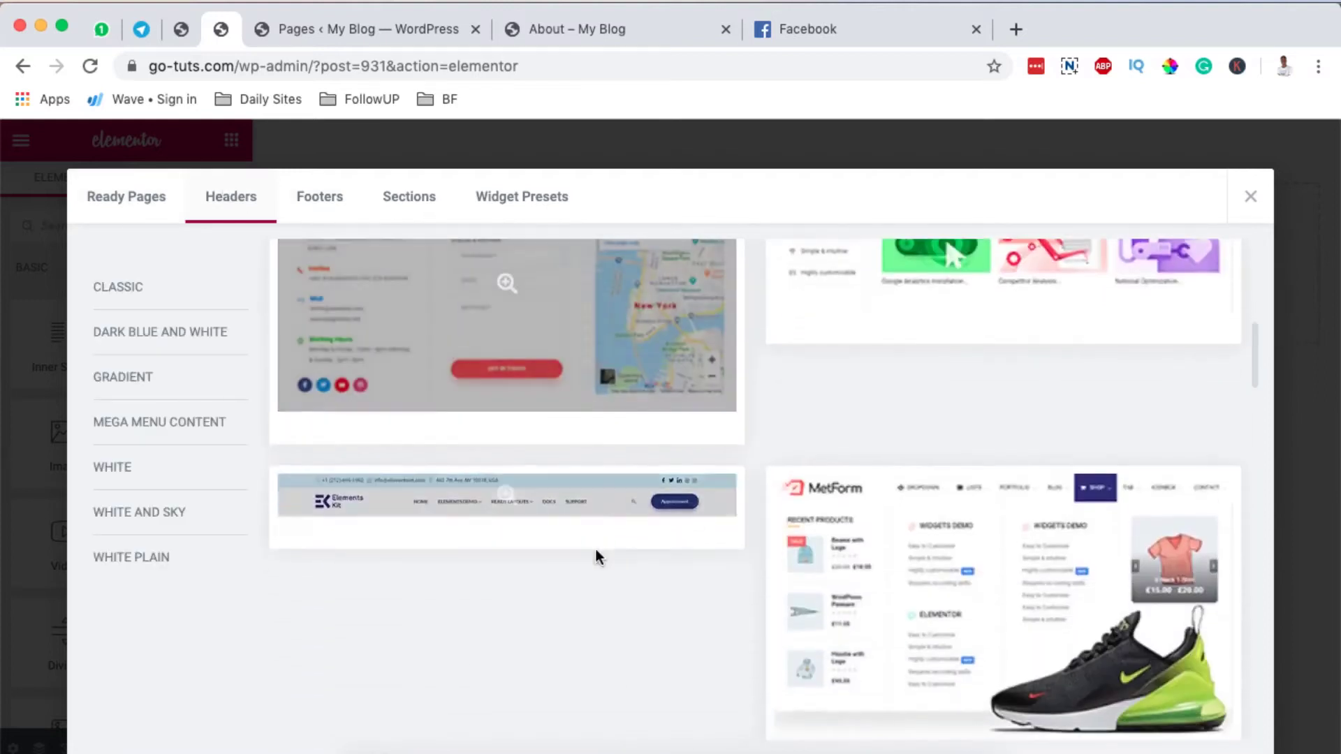
scroll(595, 548, "up", 5)
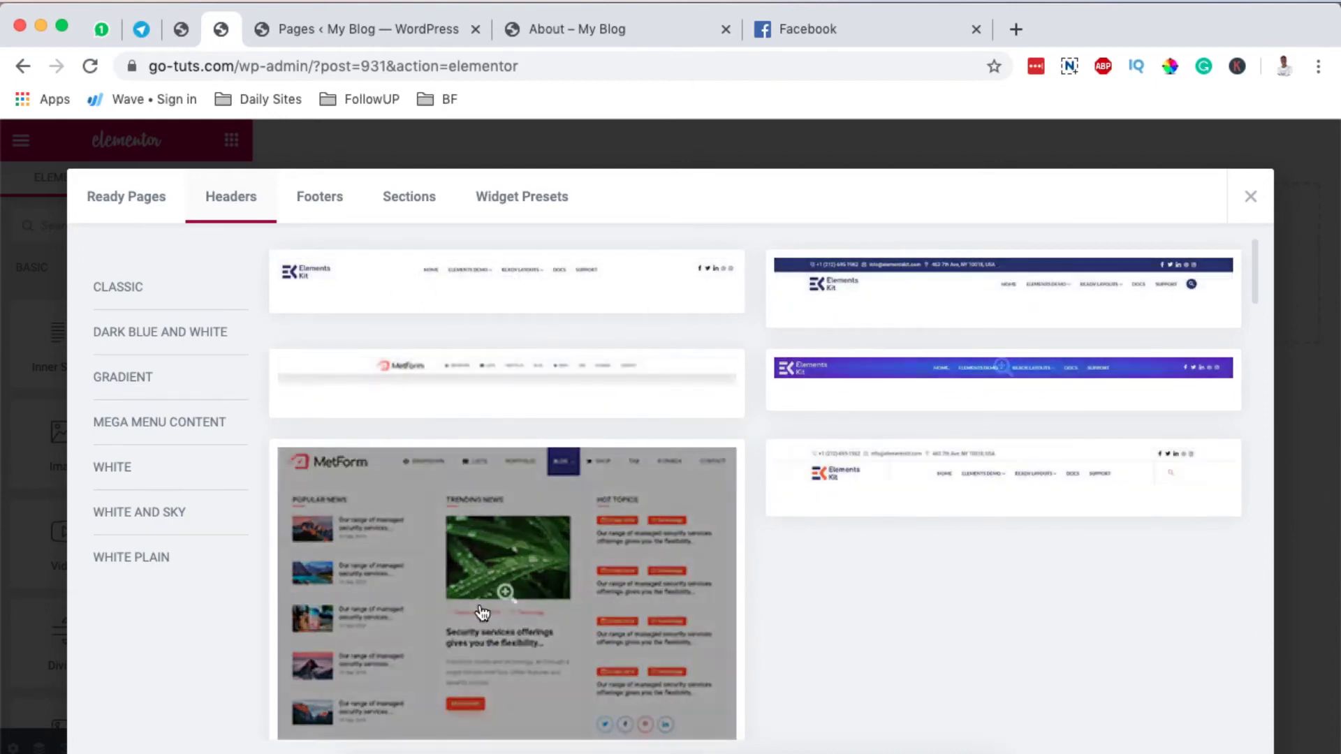
scroll(483, 573, "down", 3)
scroll(479, 612, "down", 5)
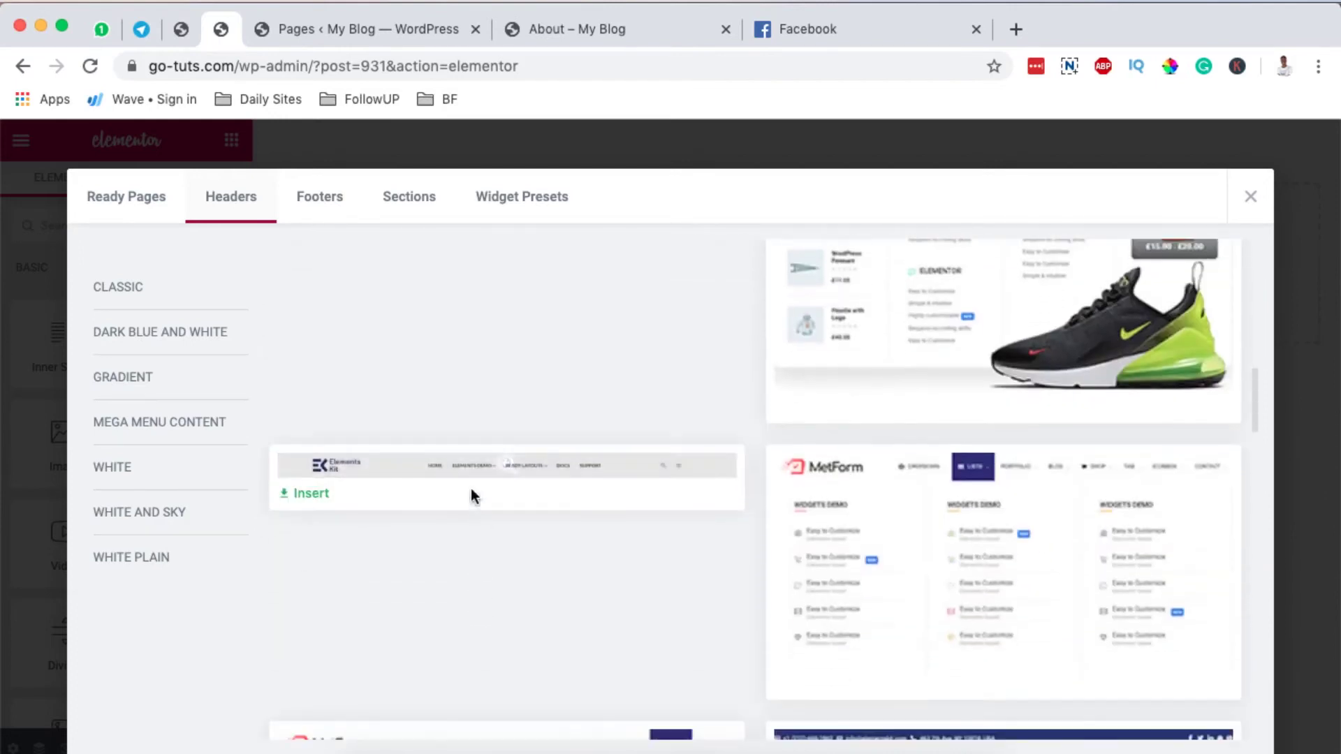
scroll(683, 563, "down", 3)
scroll(668, 547, "up", 3)
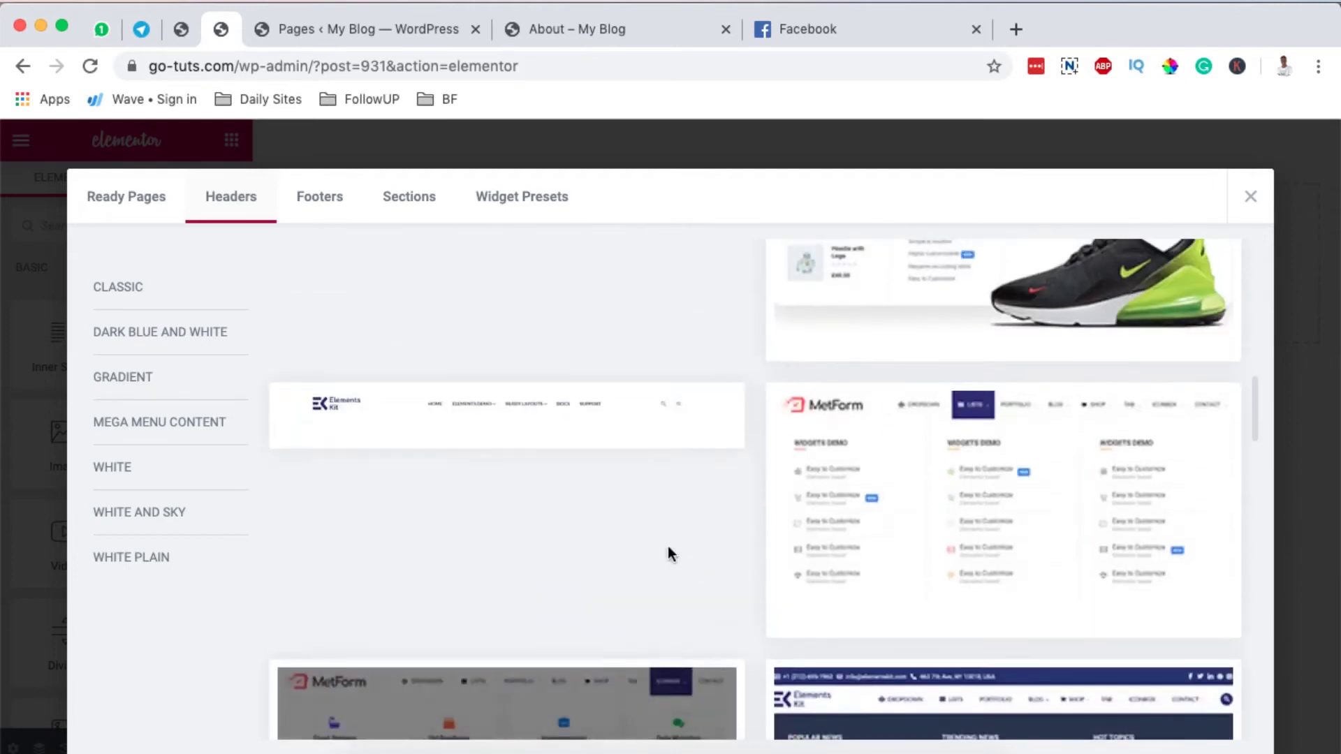
left_click(308, 433)
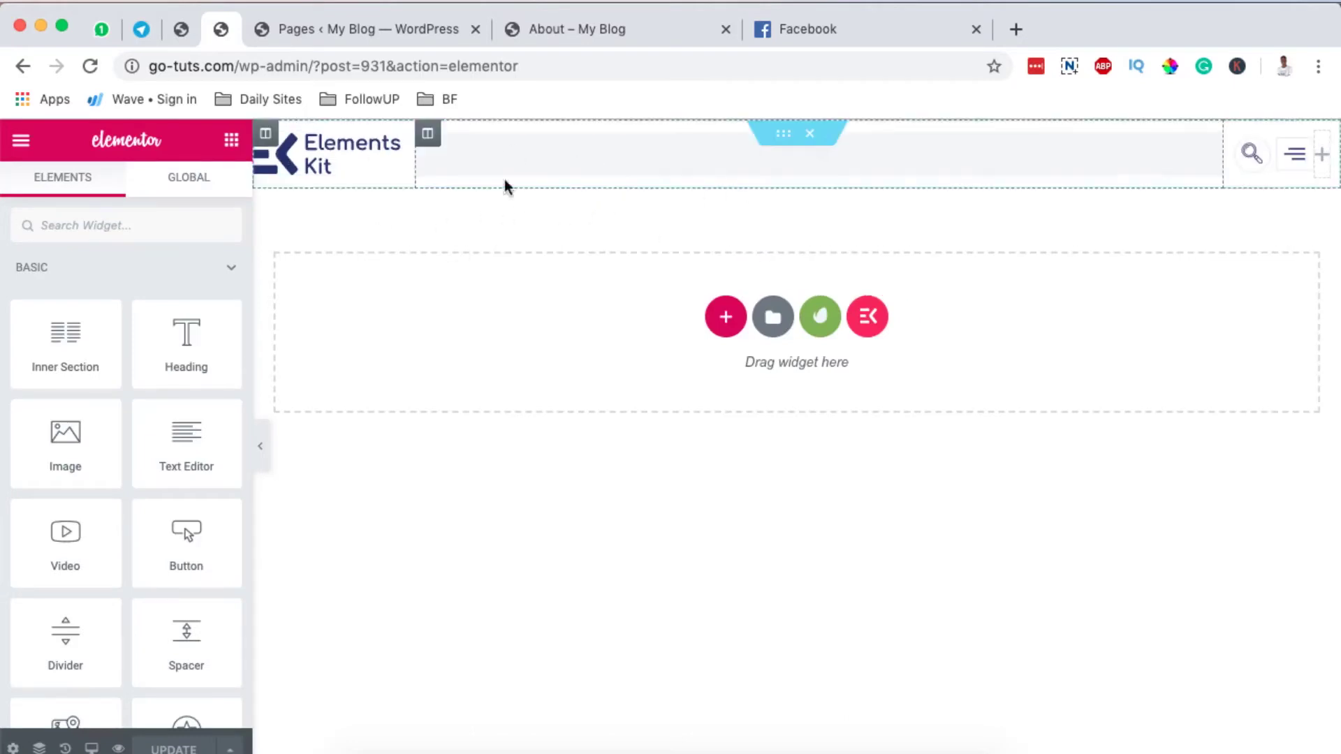
Set the header's Nav menu widget to use the menu called Menu
left_click(398, 140)
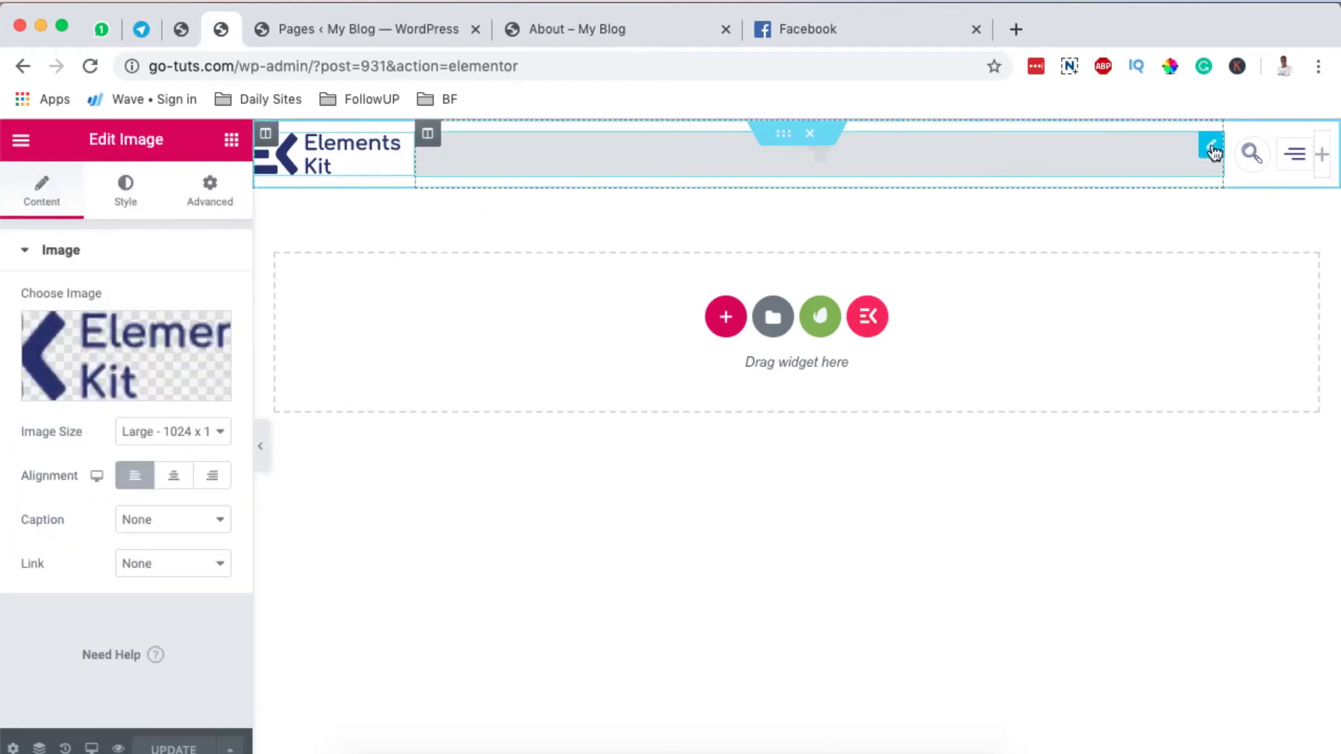
left_click(1213, 149)
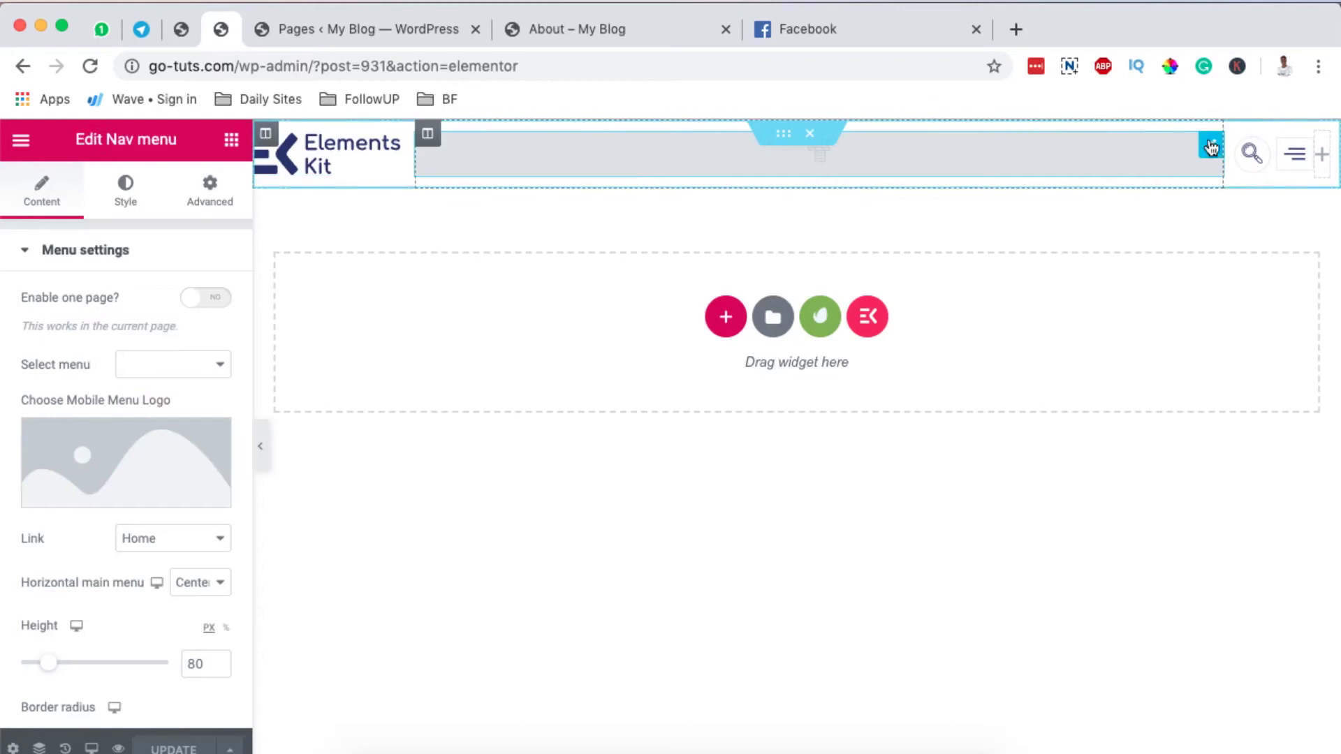
left_click(190, 364)
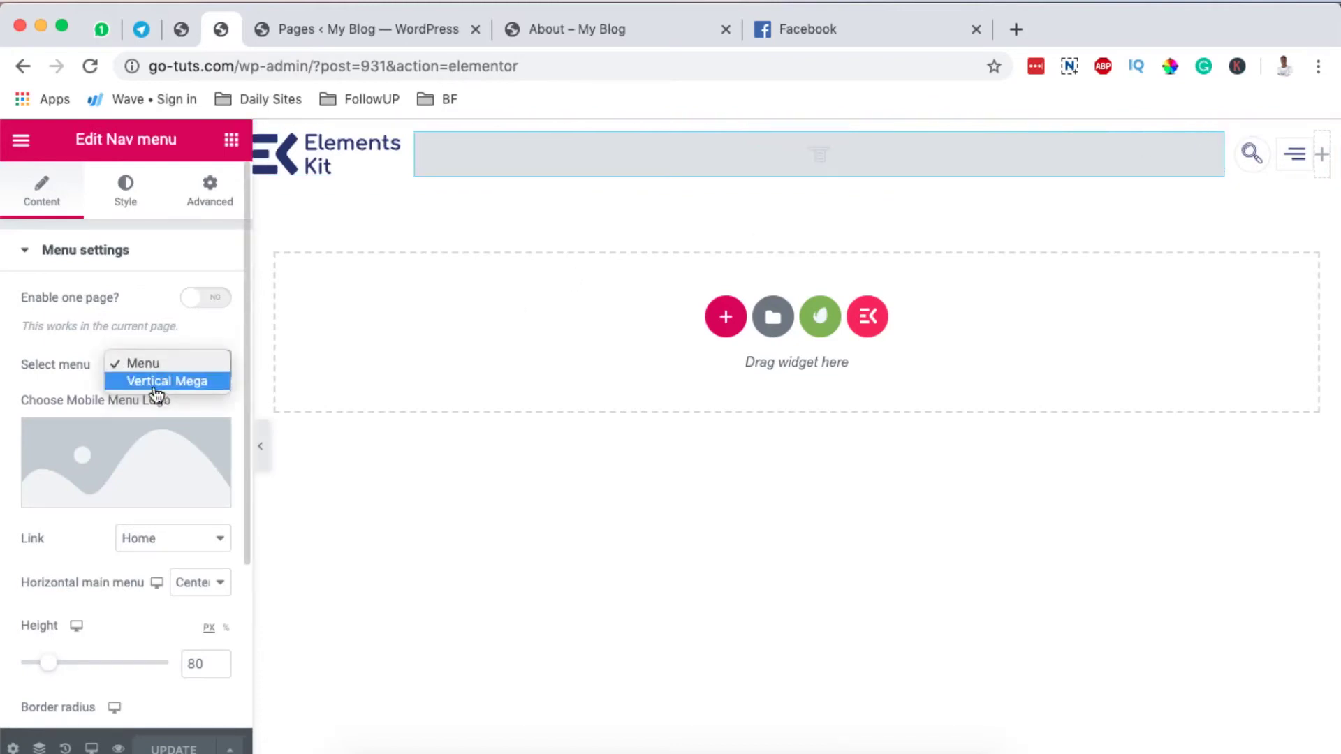
left_click(154, 364)
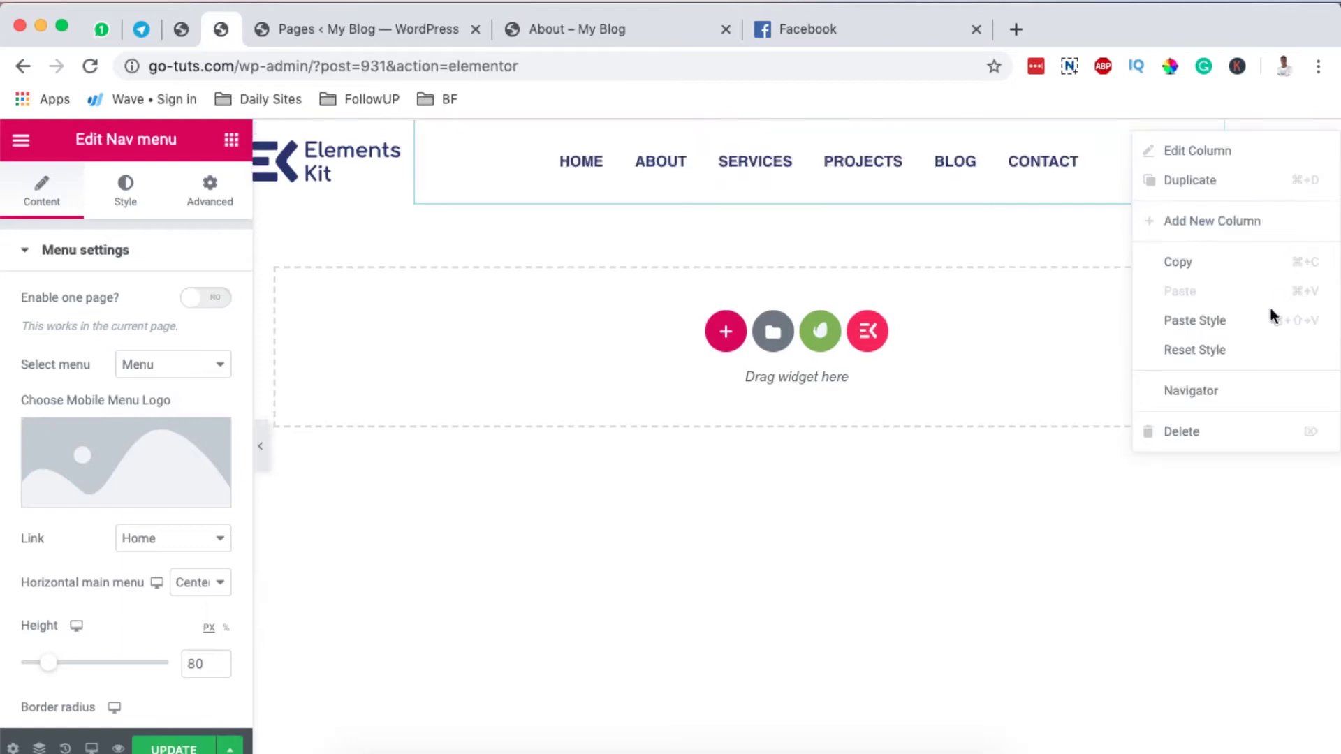
Reset the column's style and delete the empty right-hand column
left_click(1236, 362)
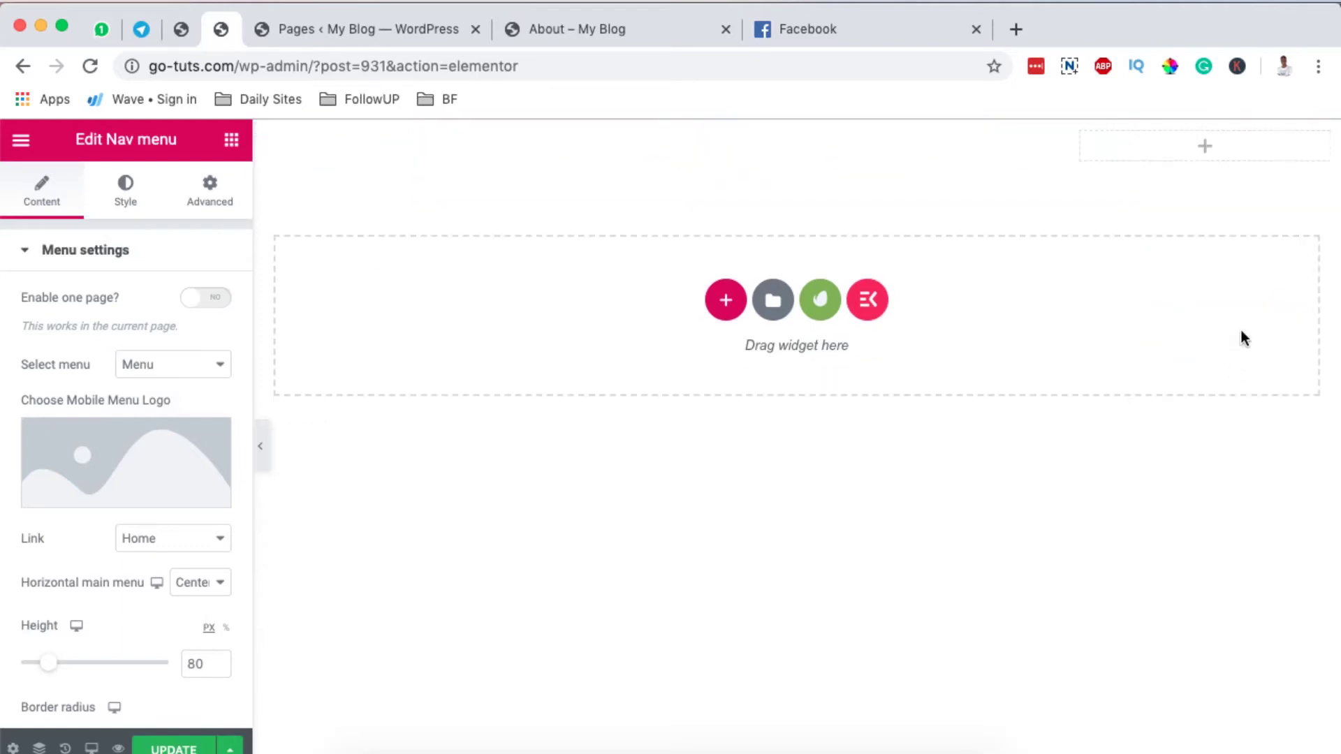
right_click(1091, 147)
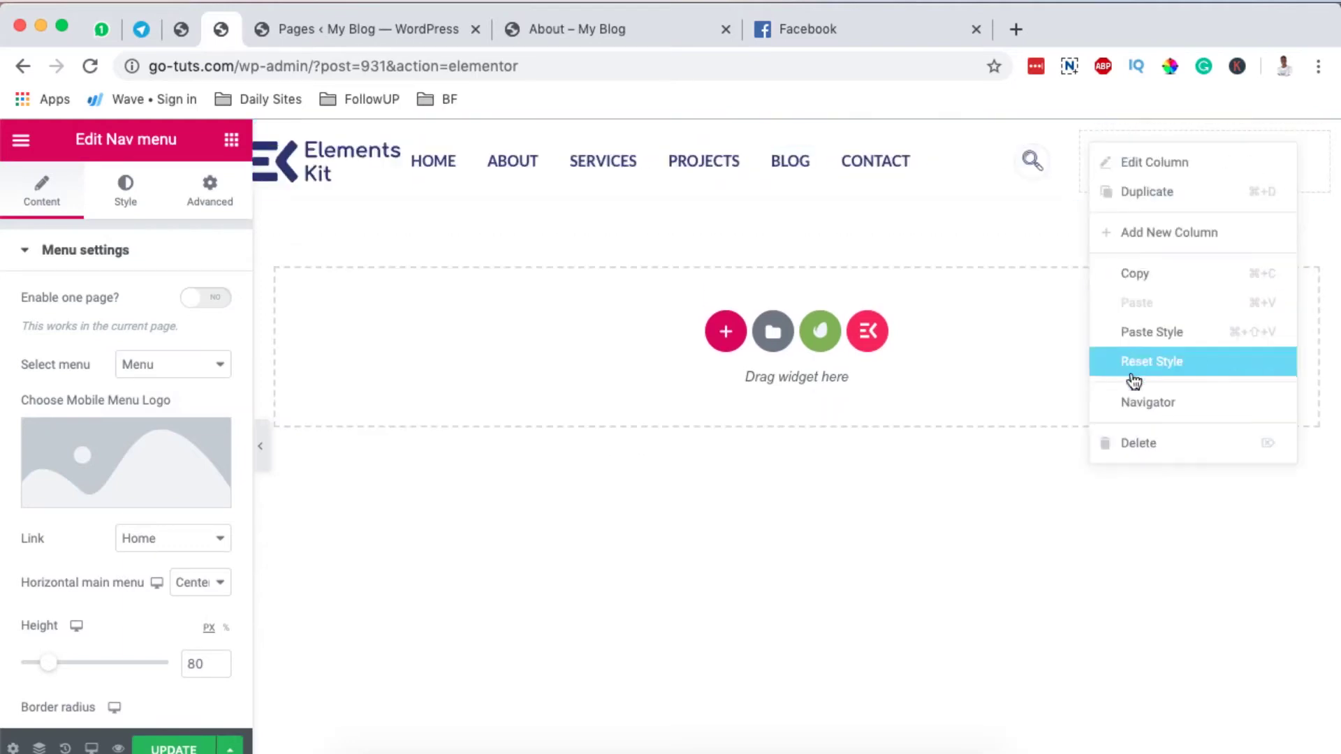
key("Delete")
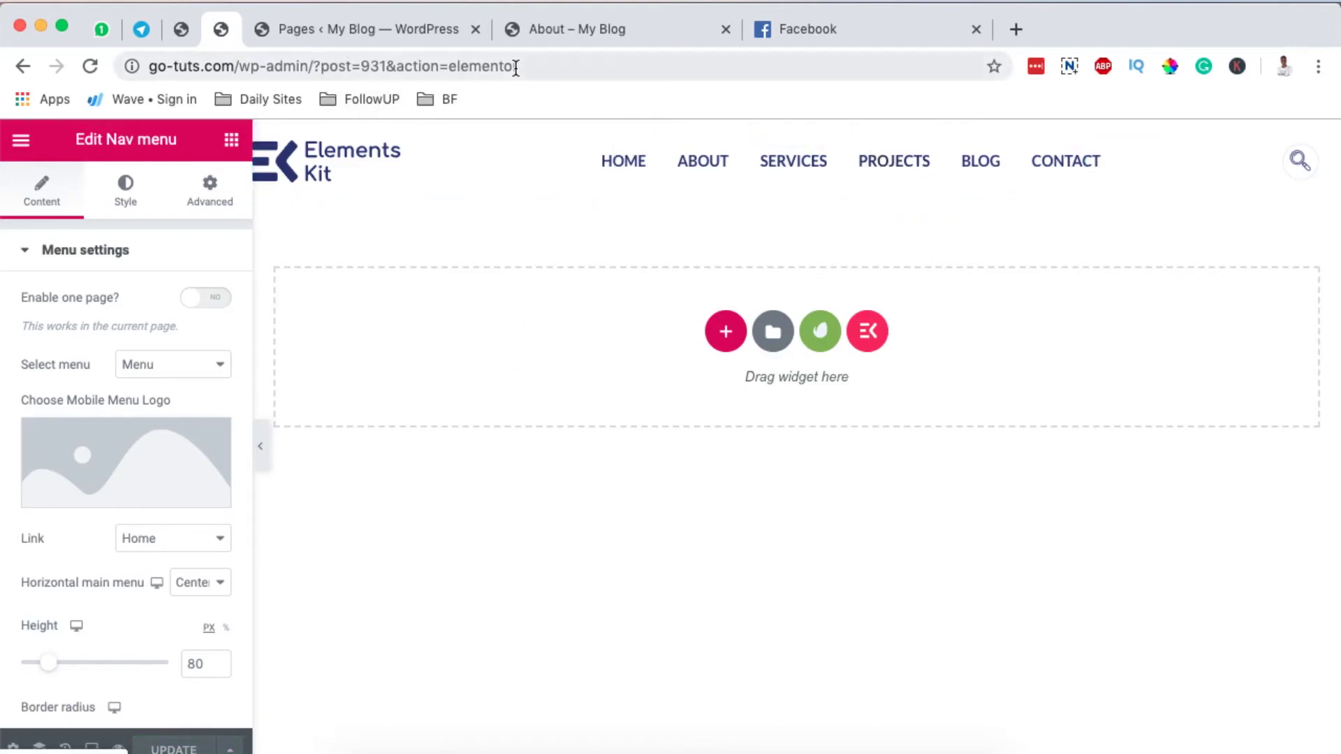
Create a new menu named Demo Menu and add all site pages to it
left_click(312, 35)
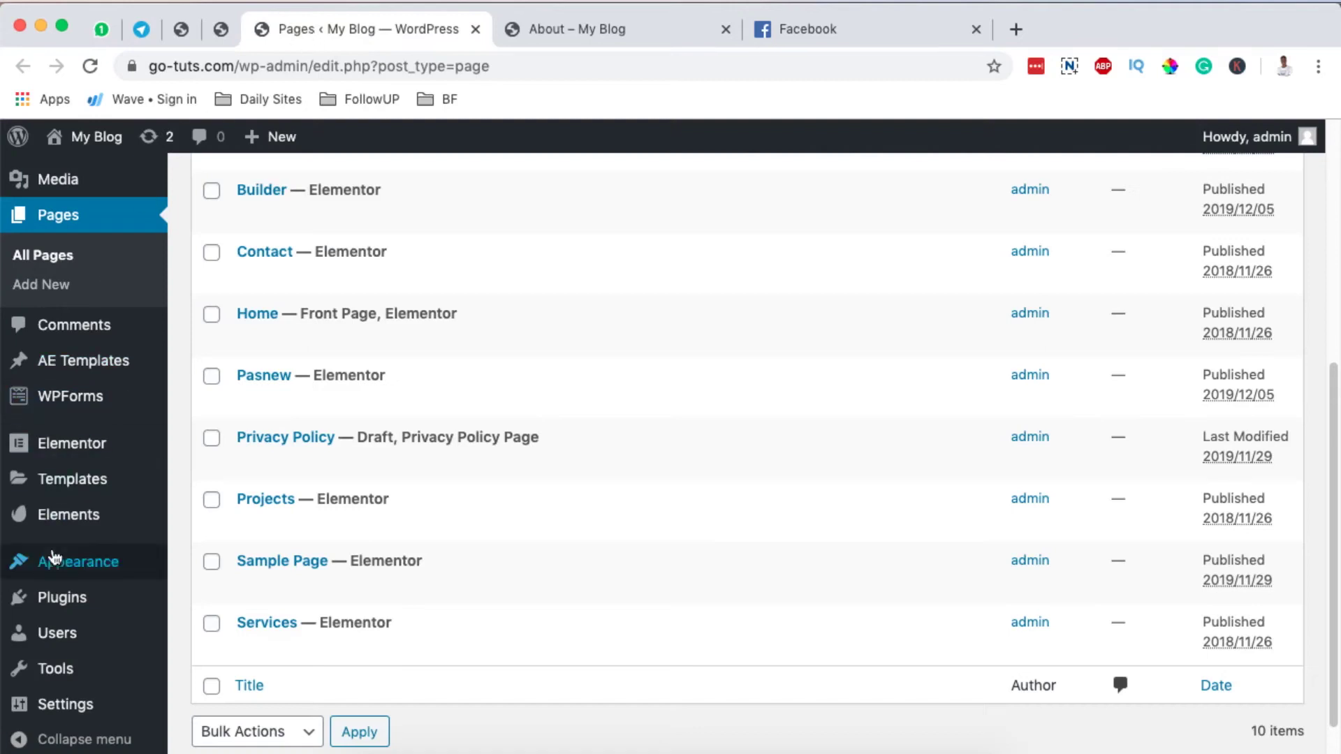
mouse_move(54, 562)
left_click(196, 608)
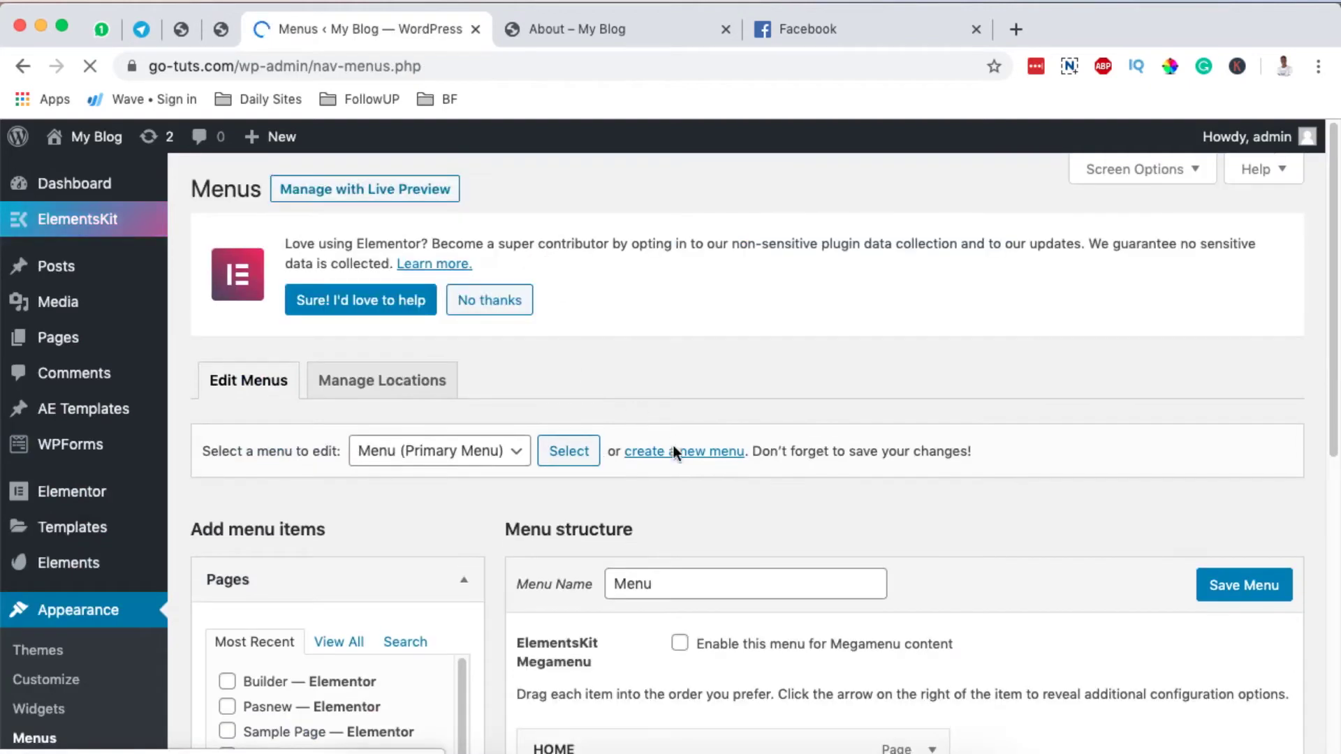
left_click(670, 452)
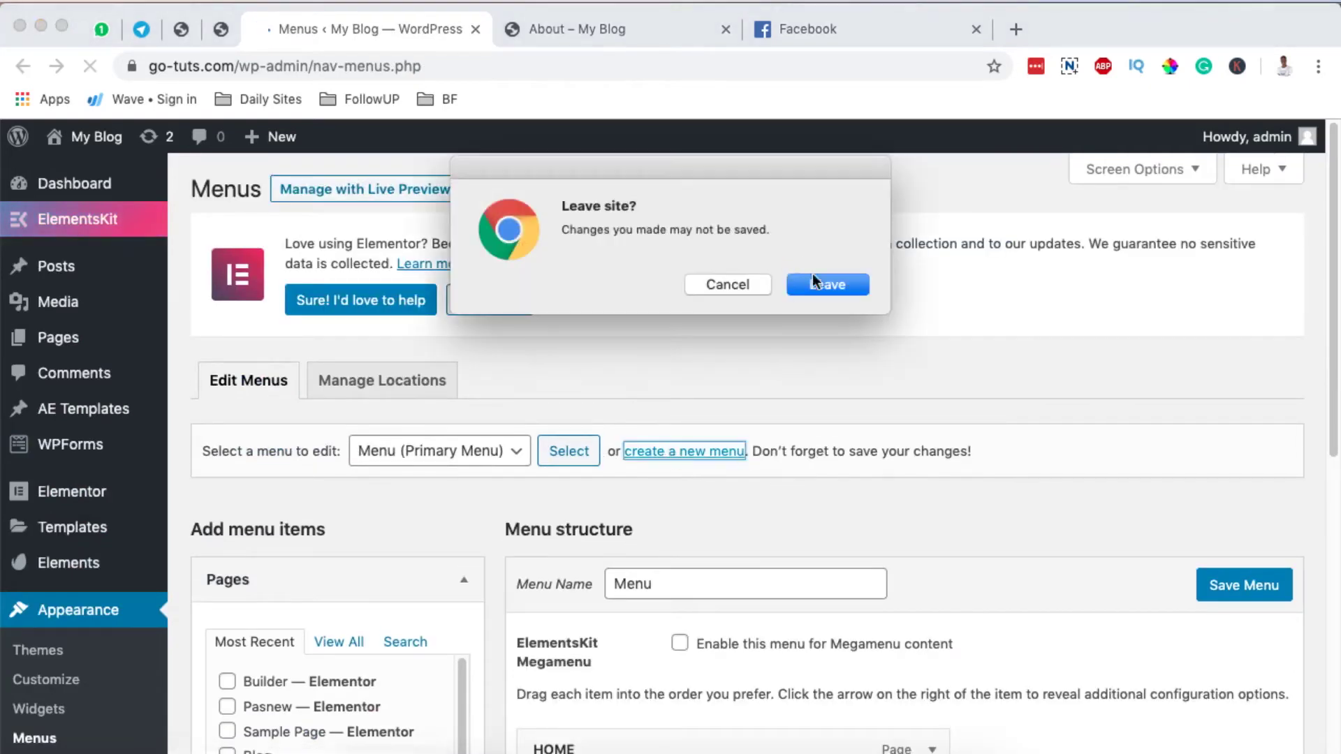
left_click(811, 275)
left_click(673, 405)
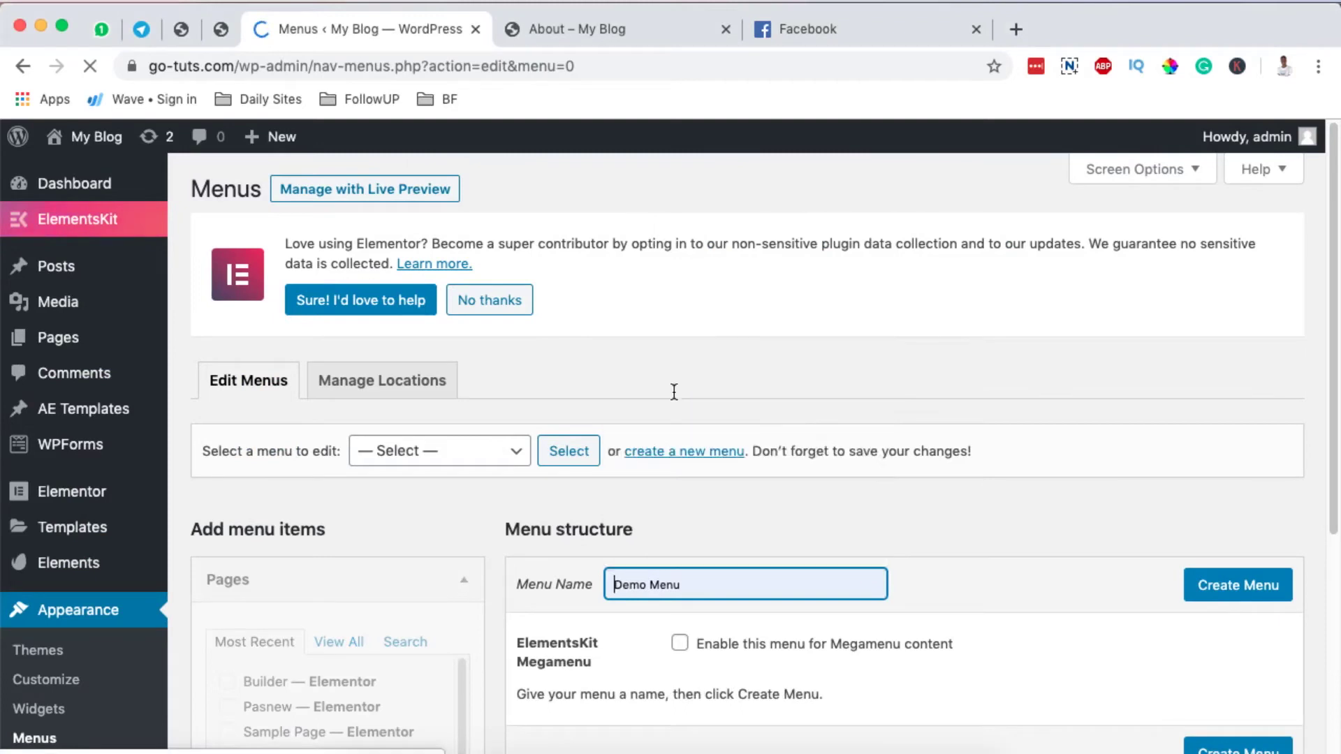
left_click(1250, 592)
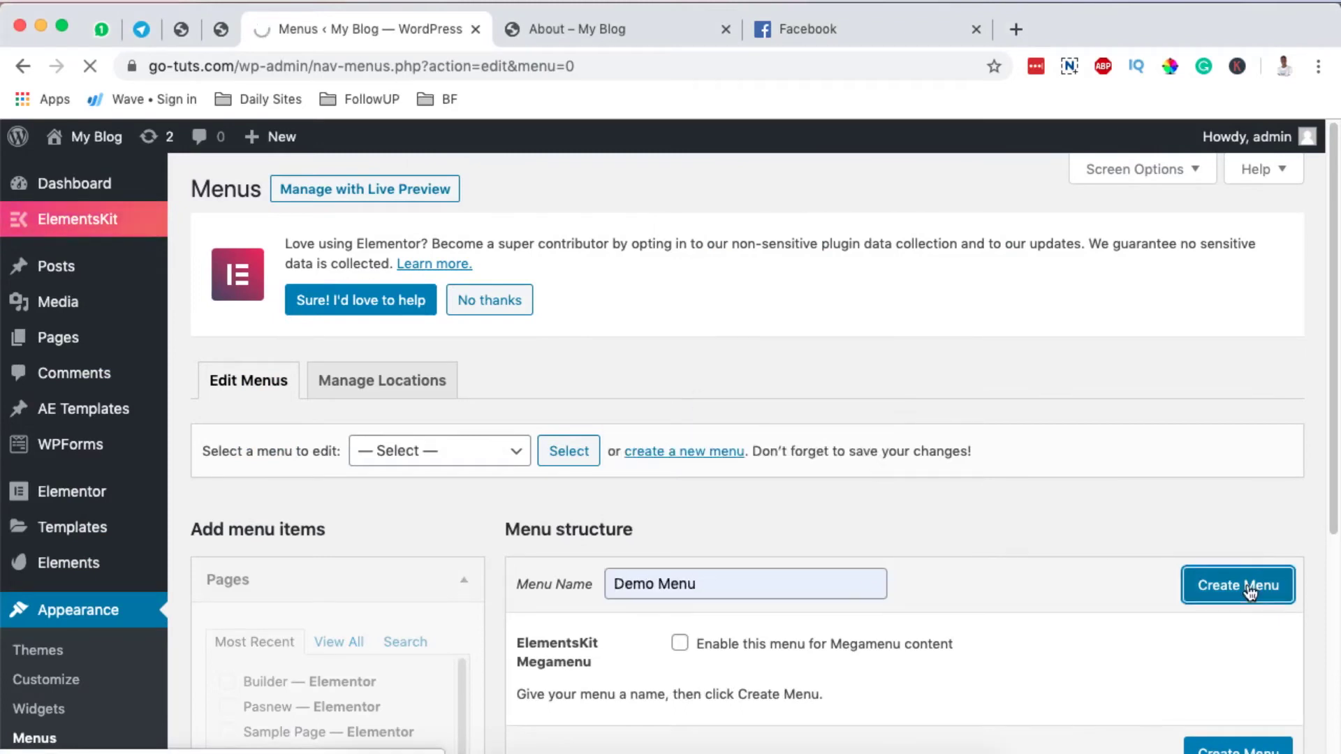
scroll(1243, 590, "down", 5)
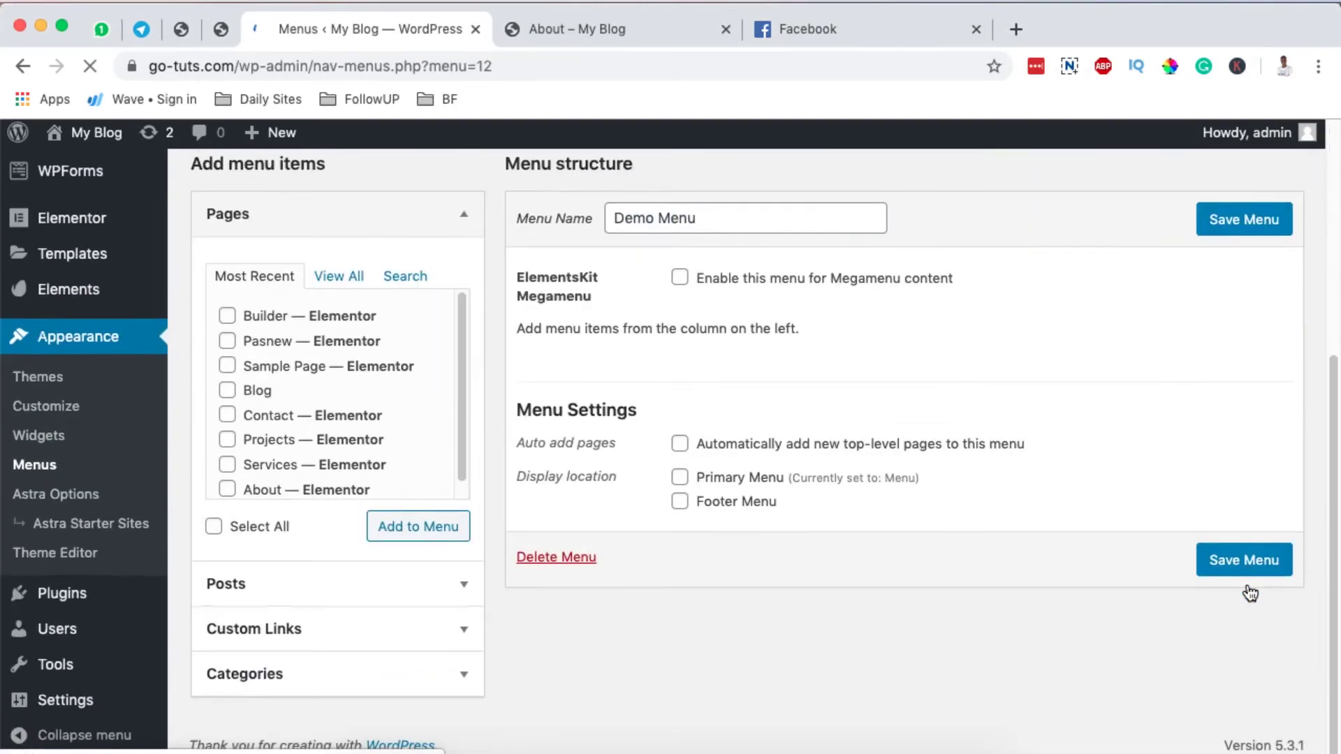
left_click(214, 533)
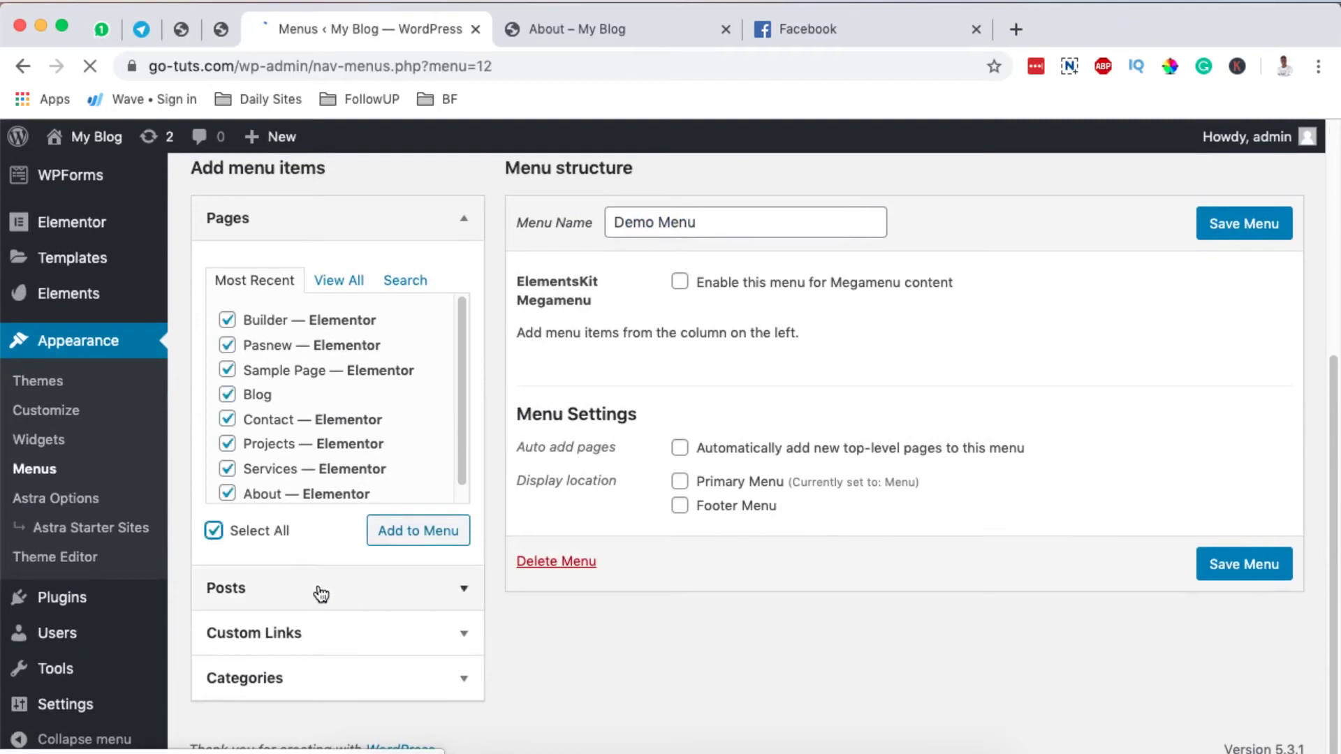
left_click(416, 539)
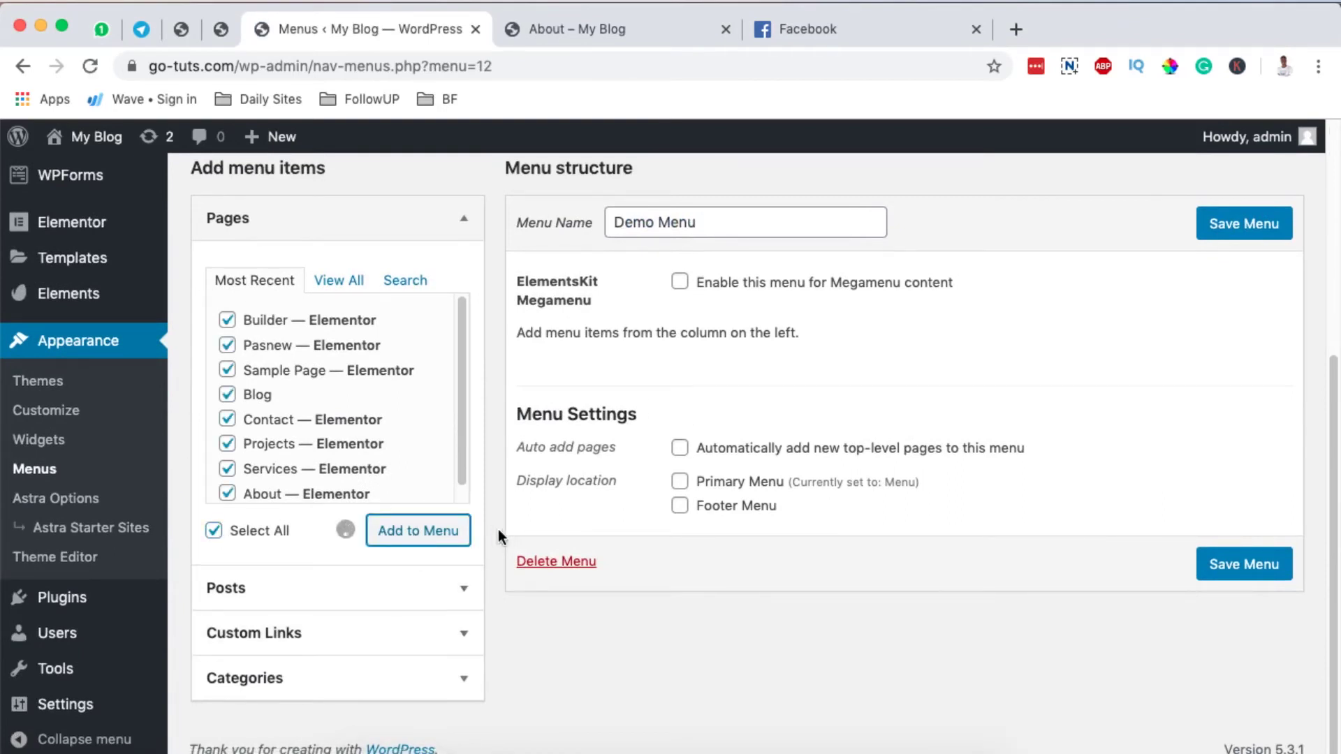
Move About under Builder and Blog below Contact, then save Demo Menu
scroll(873, 523, "down", 5)
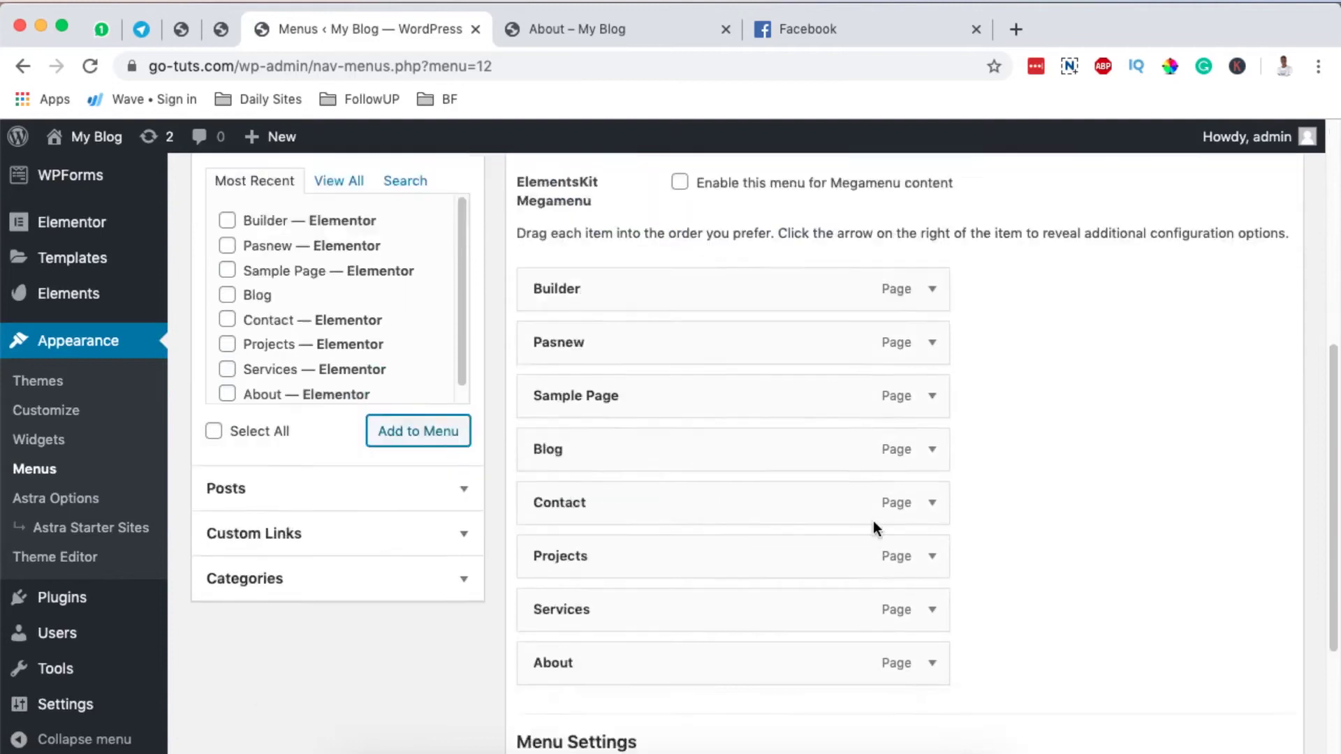
scroll(874, 522, "up", 5)
scroll(875, 523, "up", 1)
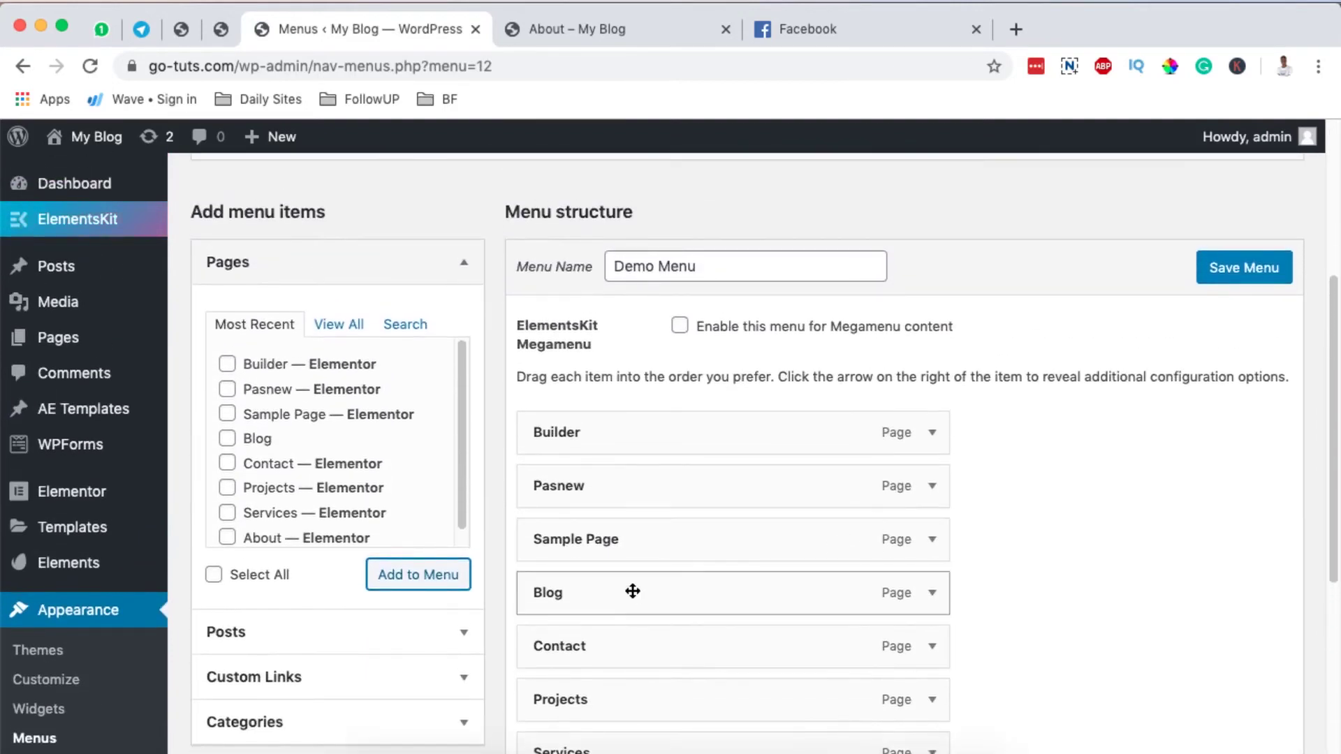
left_click_drag(631, 589, 664, 614)
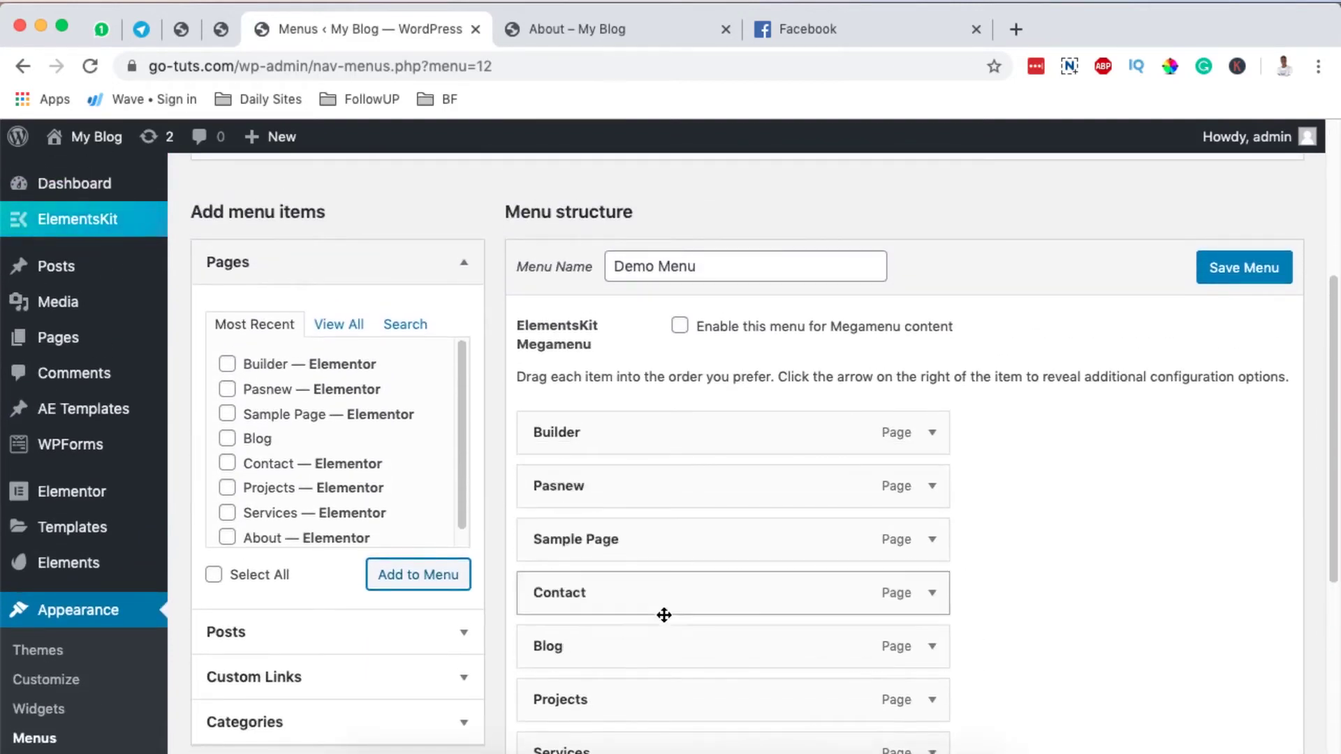
scroll(652, 622, "down", 2)
left_click_drag(602, 655, 602, 327)
scroll(602, 325, "up", 4)
scroll(603, 325, "down", 3)
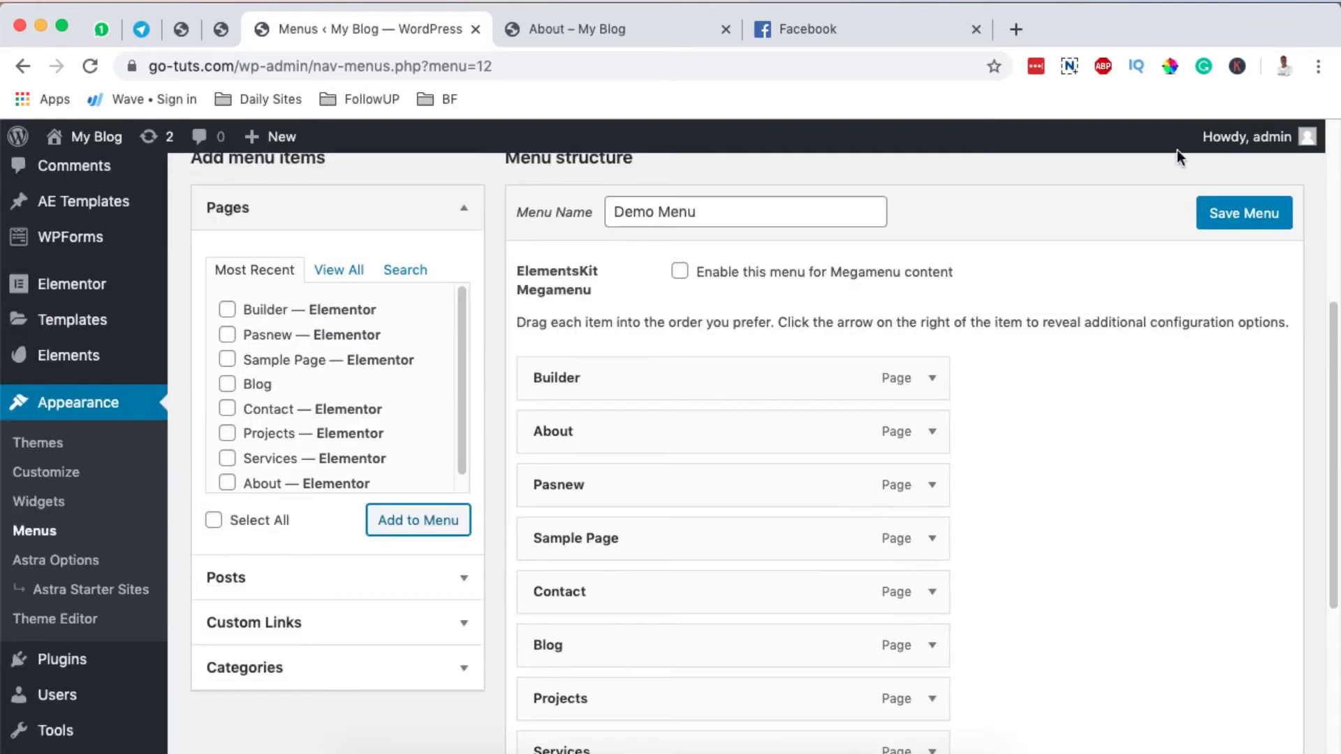
left_click(1227, 217)
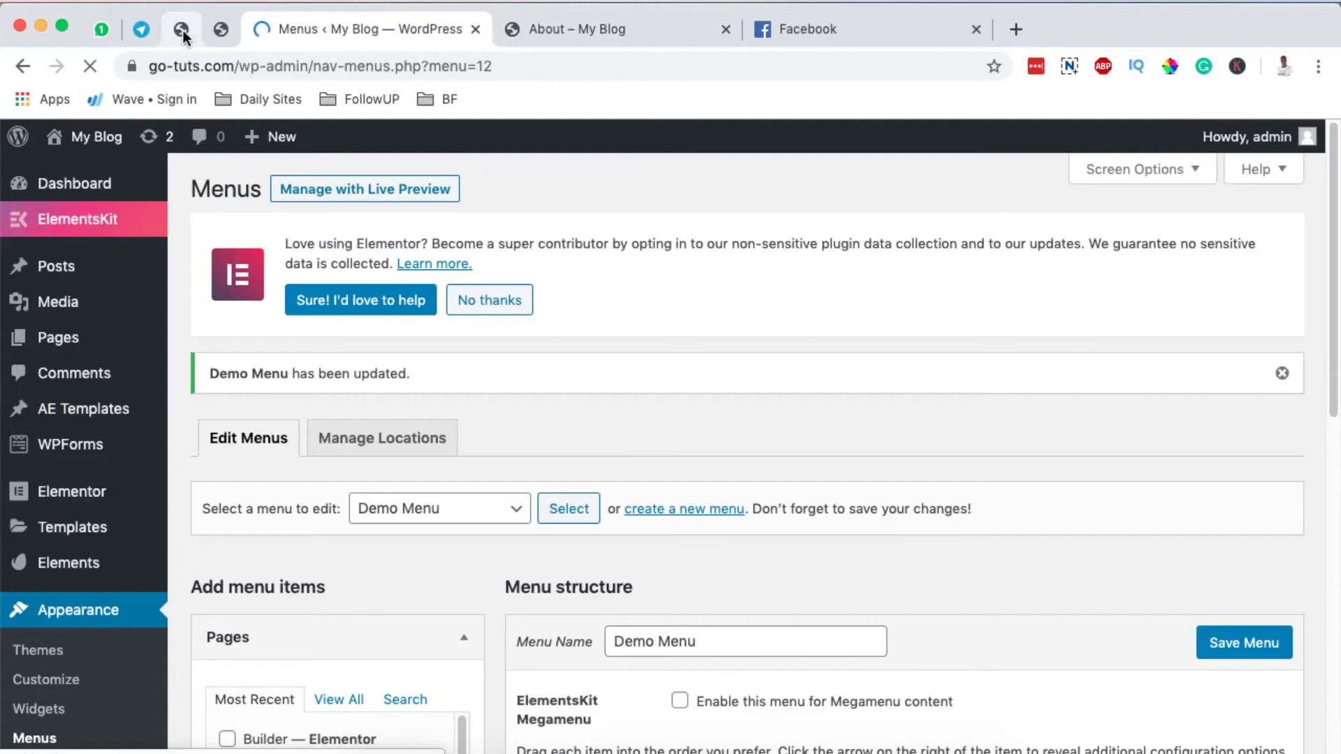
Check which menus the header's Nav menu widget can use in Elementor
left_click(221, 30)
left_click(140, 364)
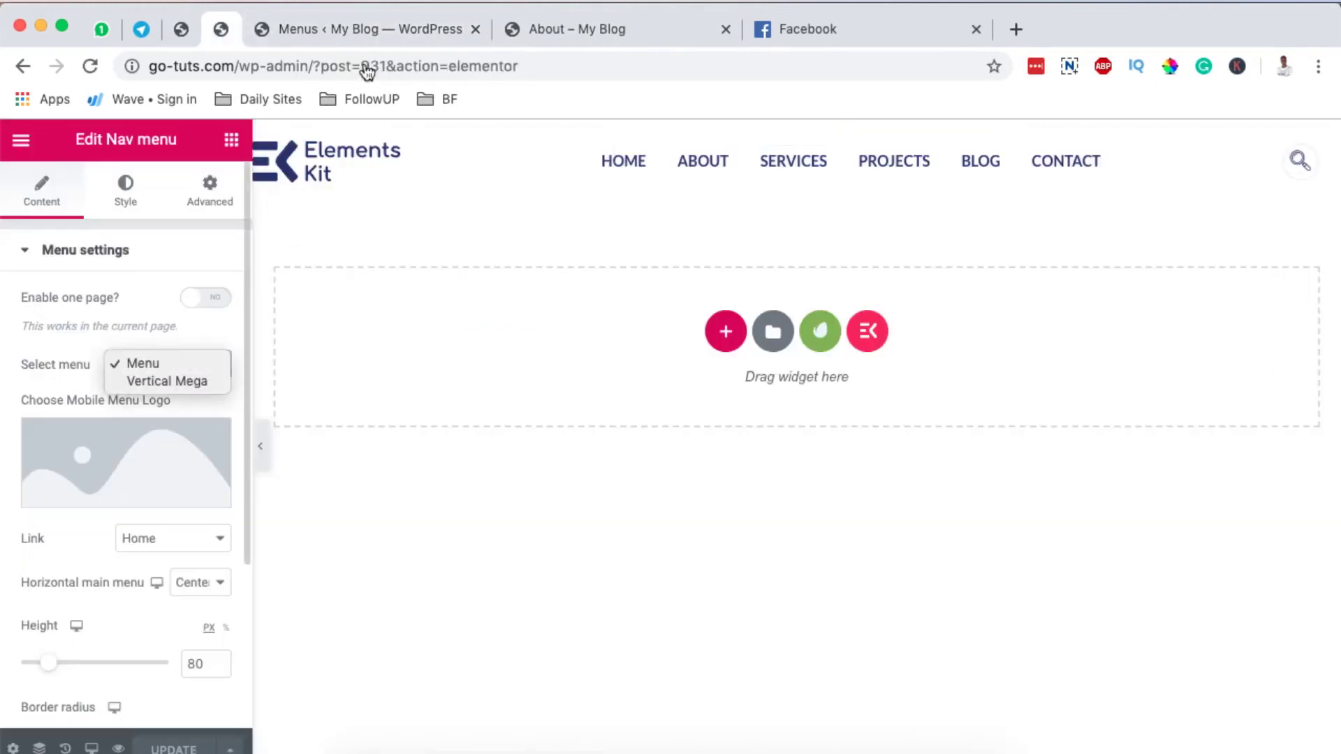
left_click(352, 33)
Permanently delete Demo Menu from the Menus page
left_click(350, 29)
scroll(604, 500, "down", 10)
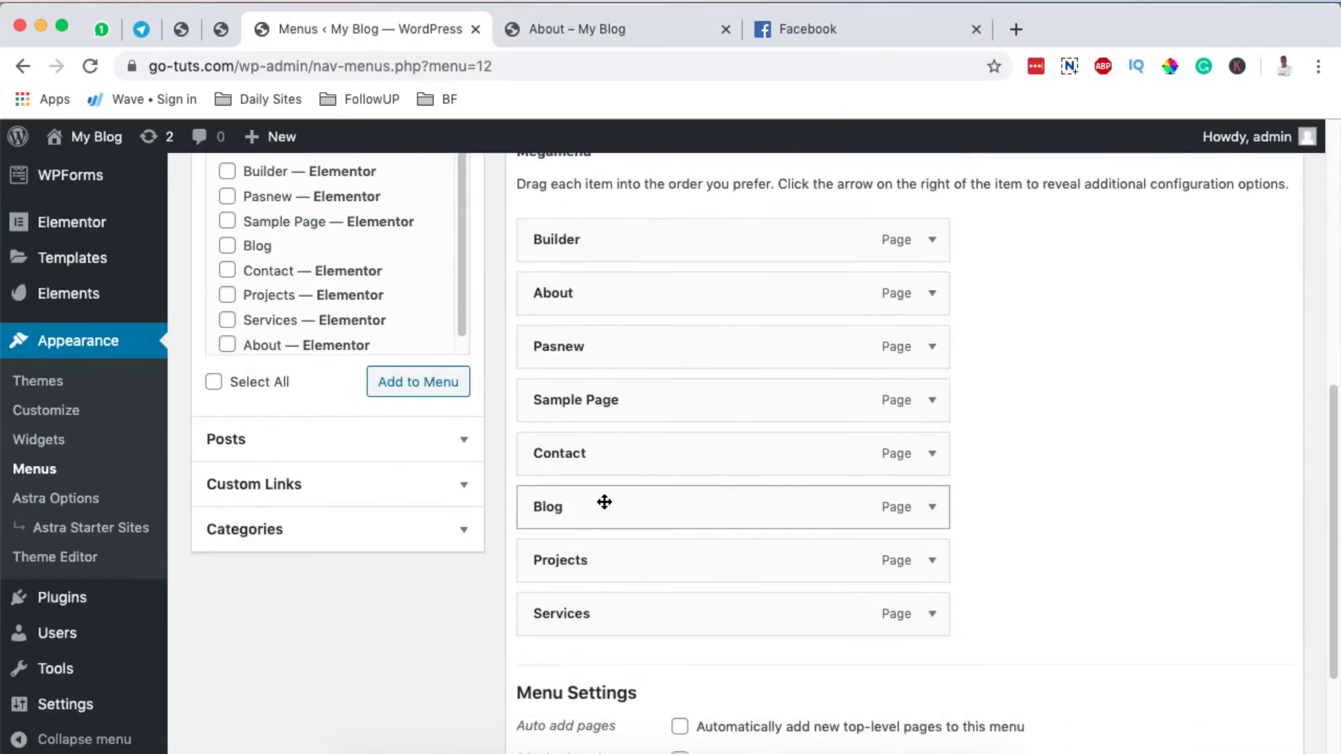
left_click(548, 652)
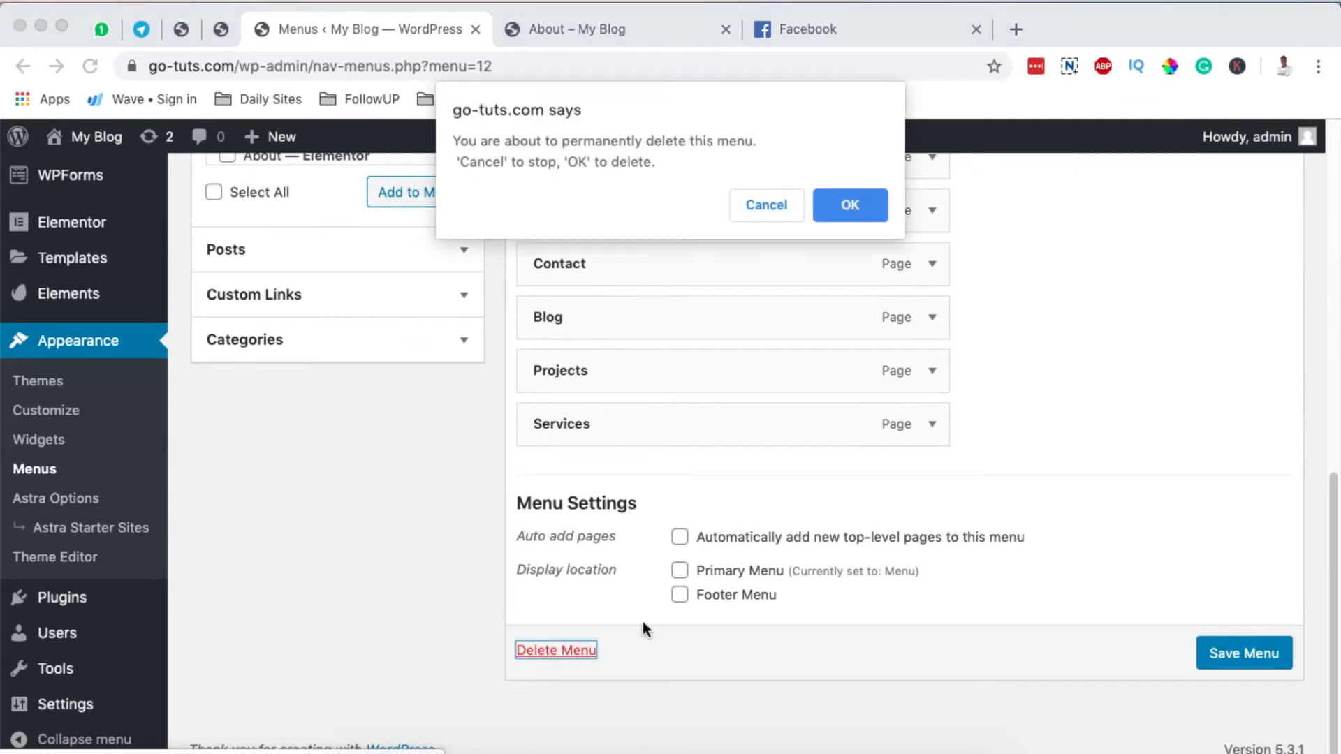
left_click(851, 206)
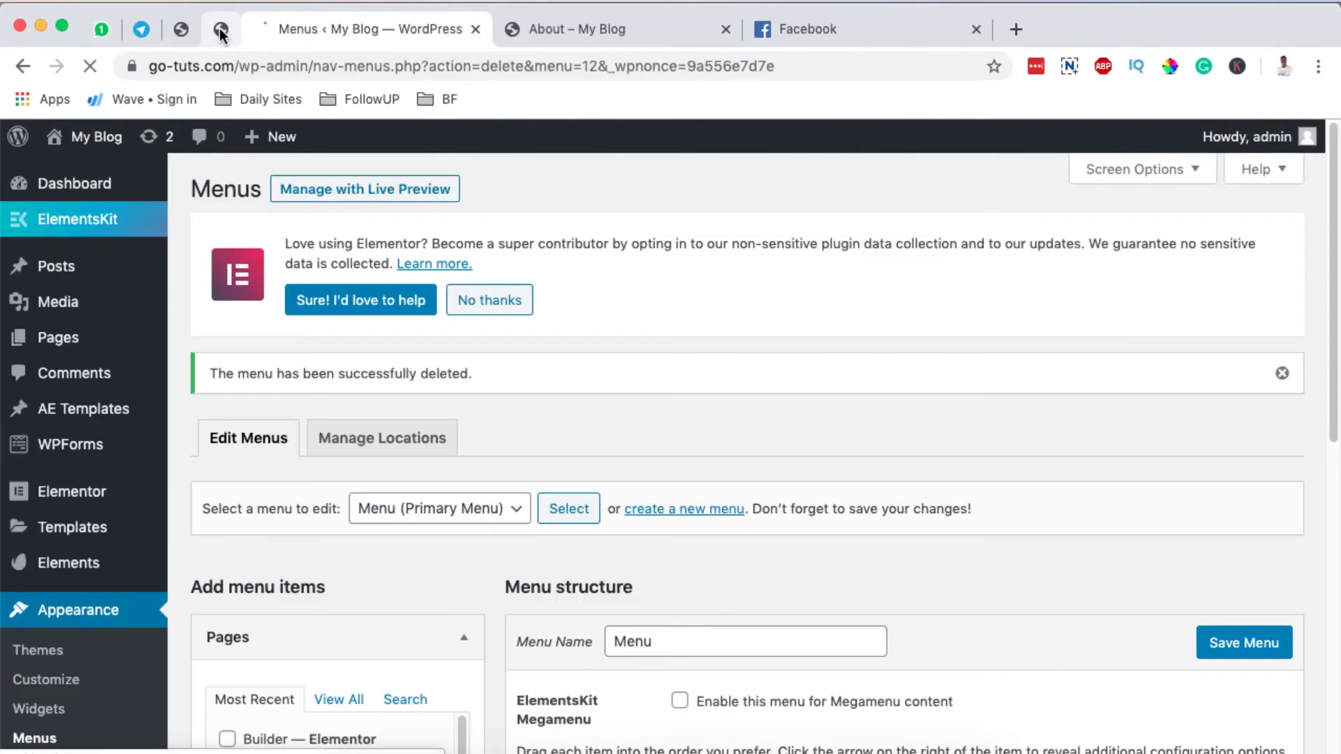
Return to the EK Demo Header in Elementor and check its save options
left_click(221, 31)
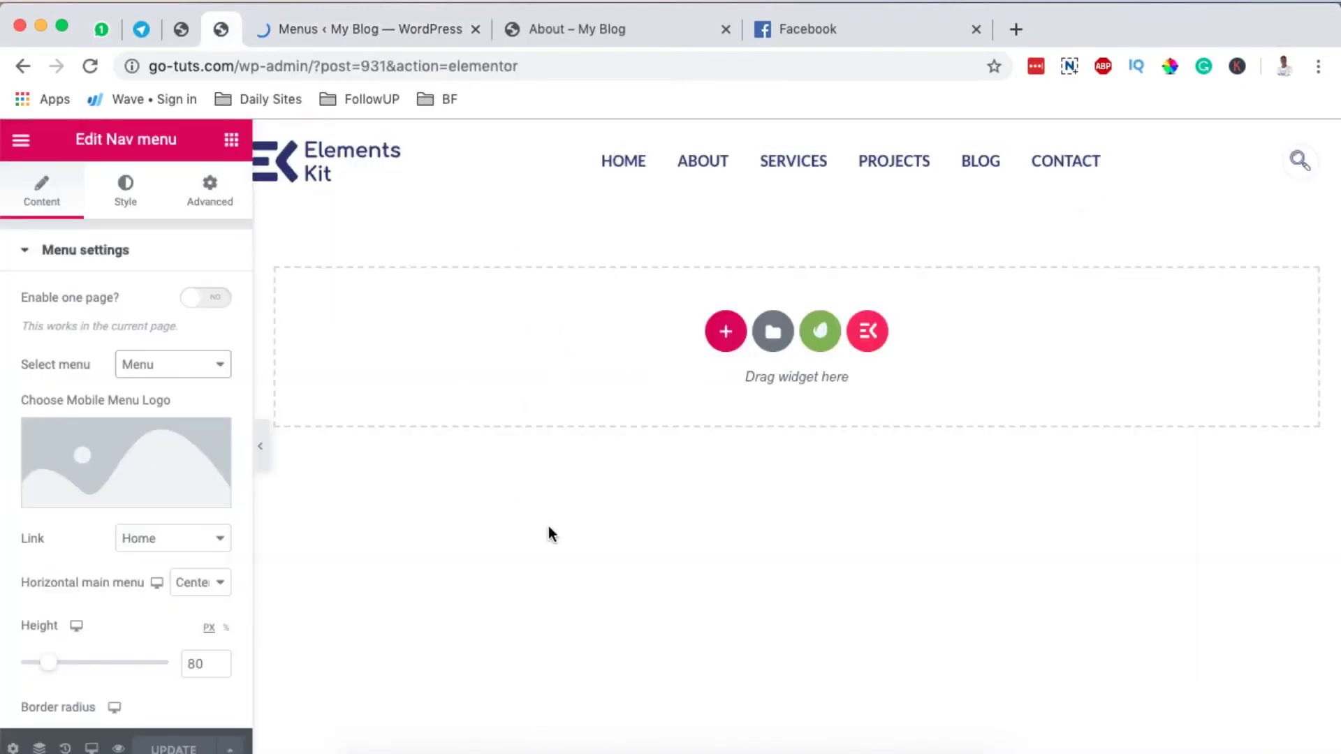
left_click(230, 747)
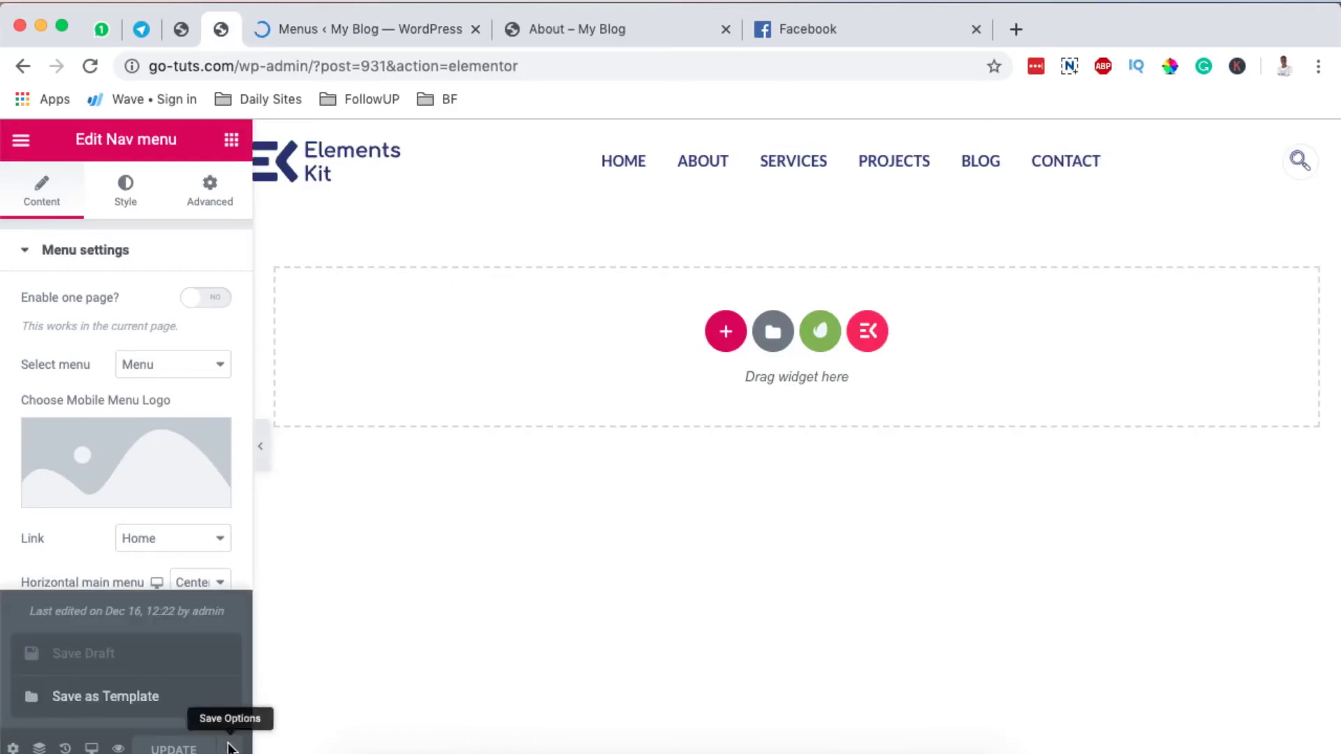
left_click(120, 157)
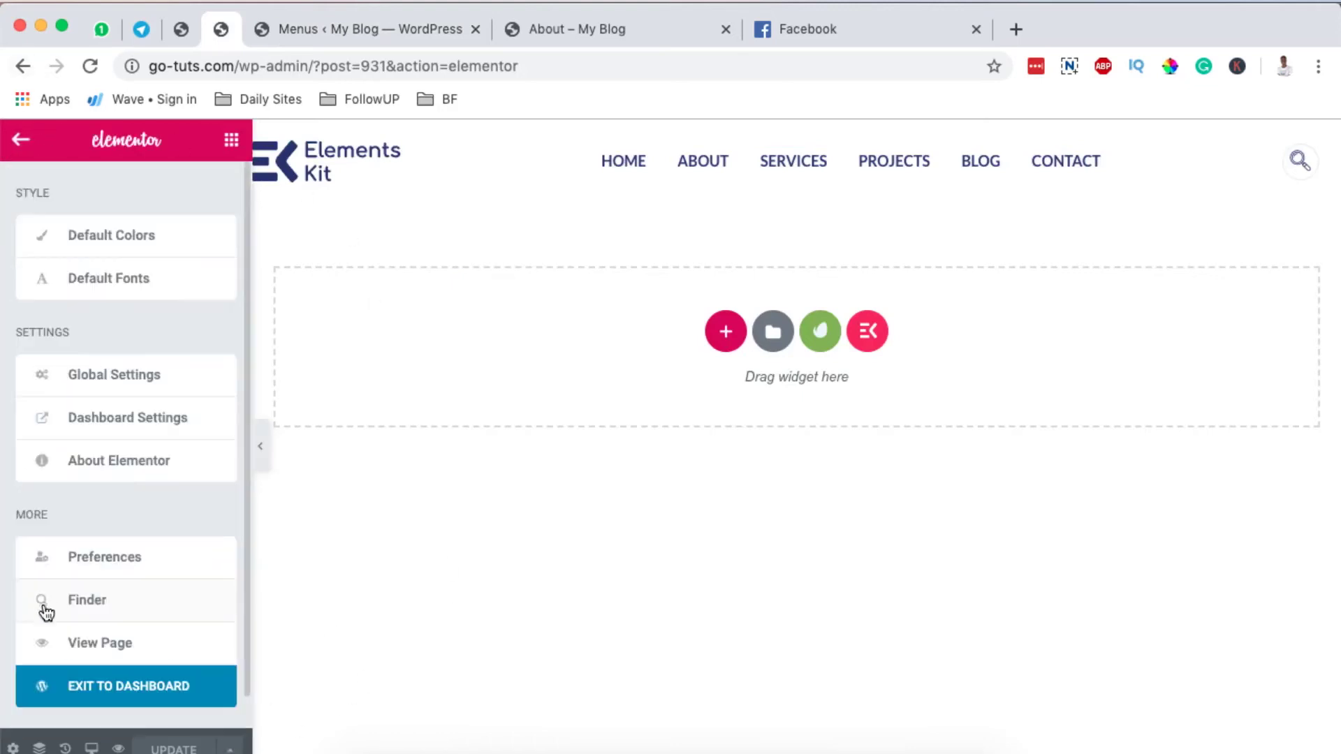
Exit Elementor to the dashboard and reload the About page to see the new header
left_click(27, 693)
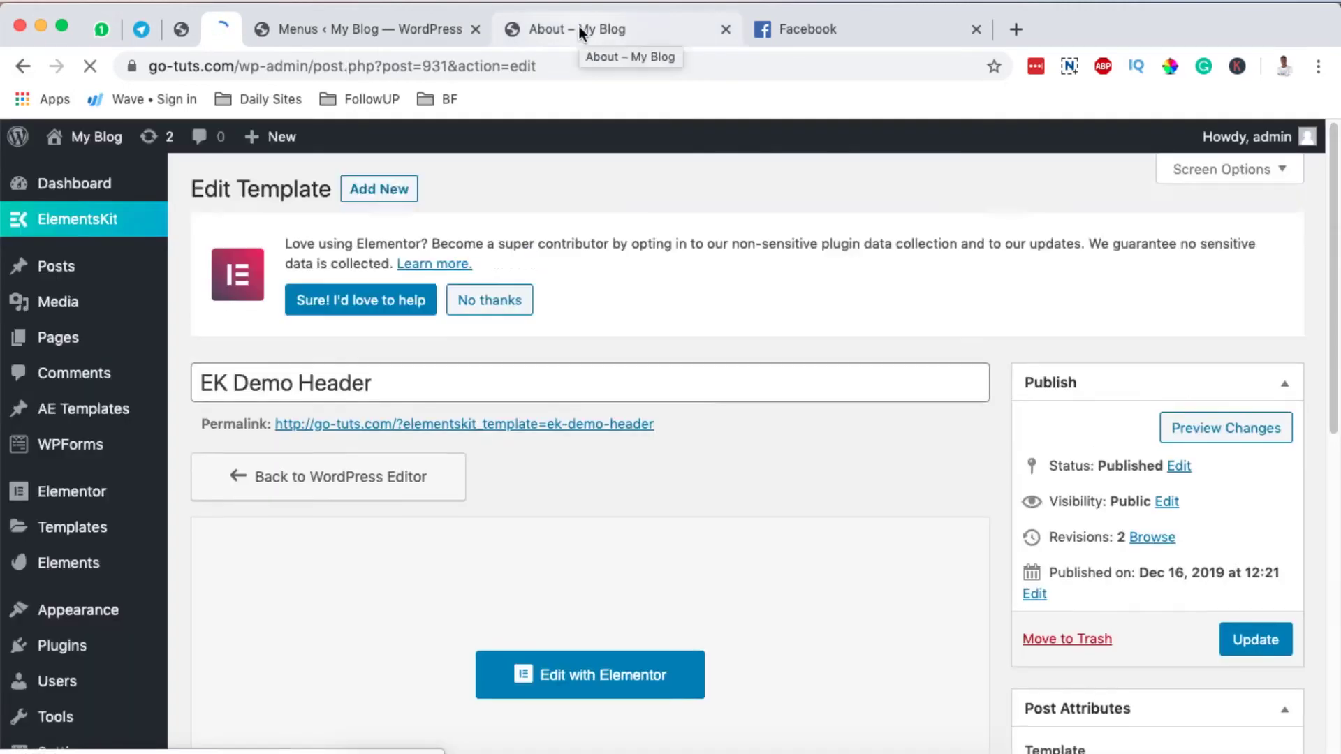
left_click(579, 27)
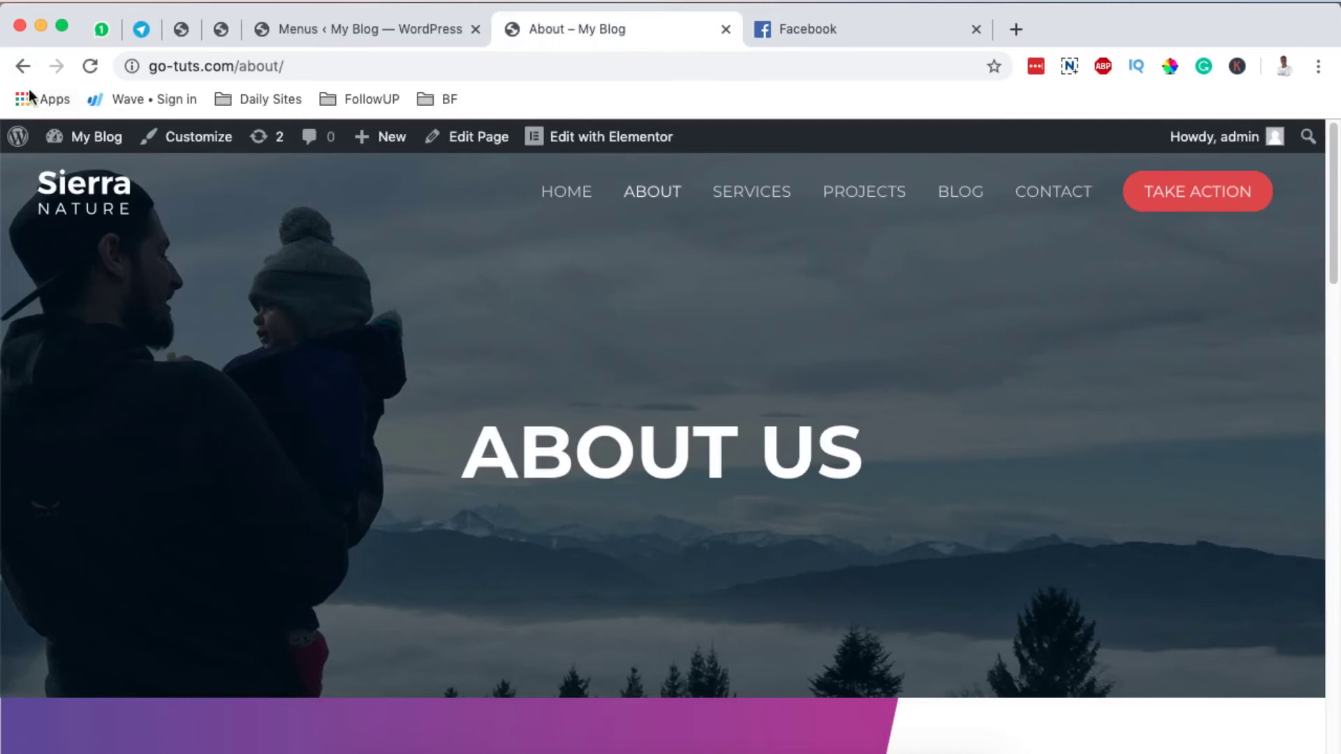
left_click(86, 69)
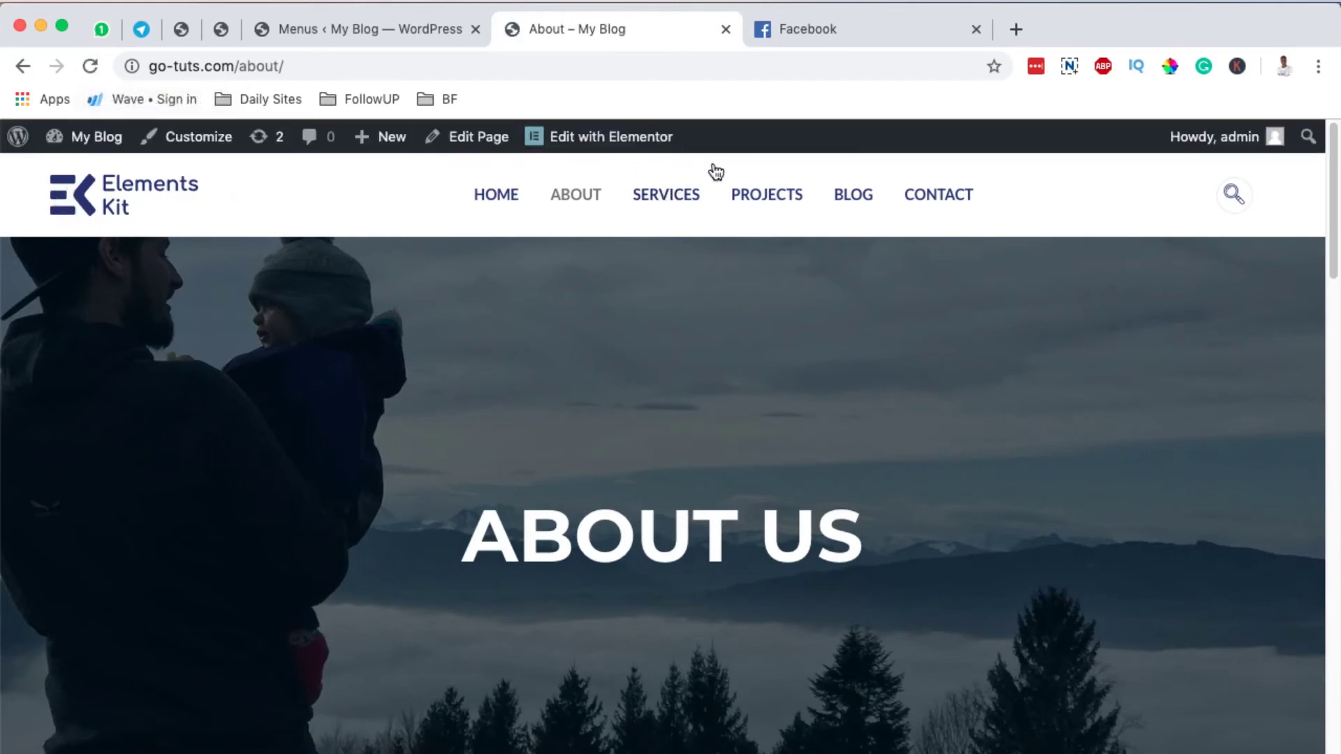
Test the header's search overlay, then return to the header template admin page
left_click(1234, 195)
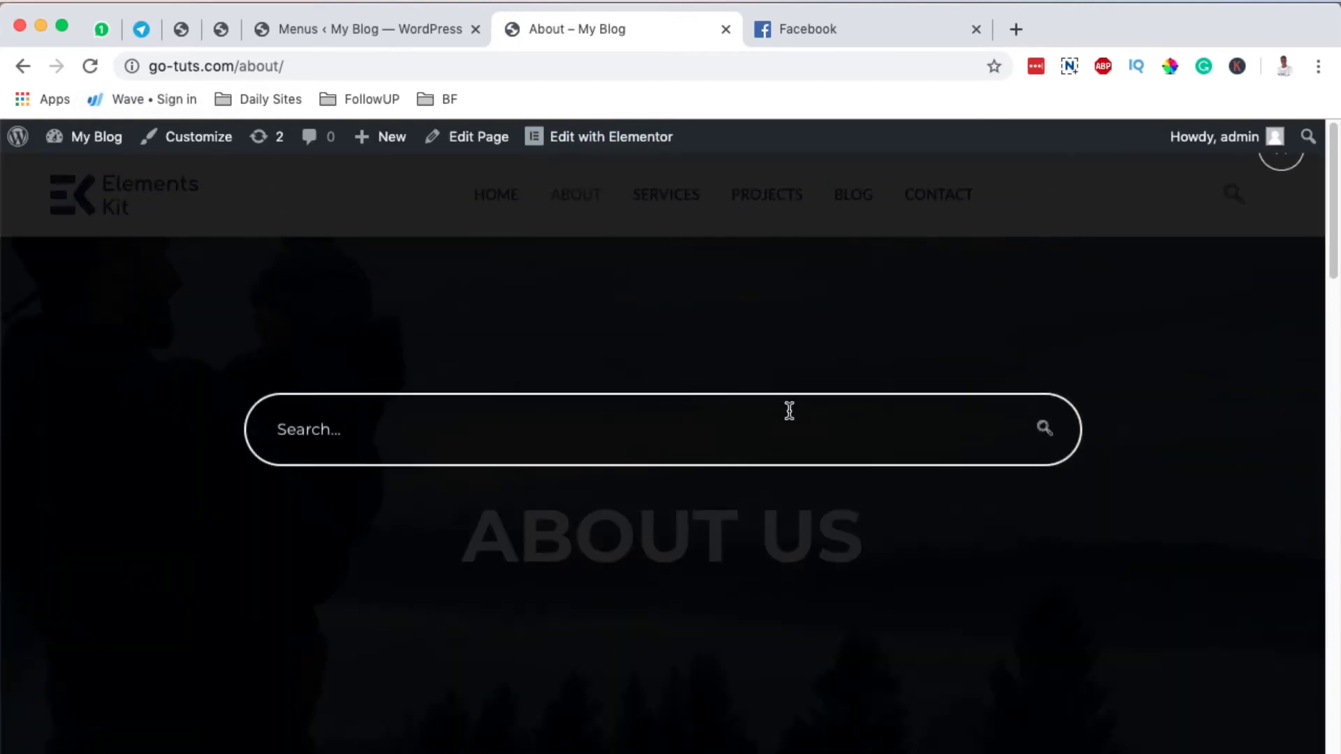
key("Escape")
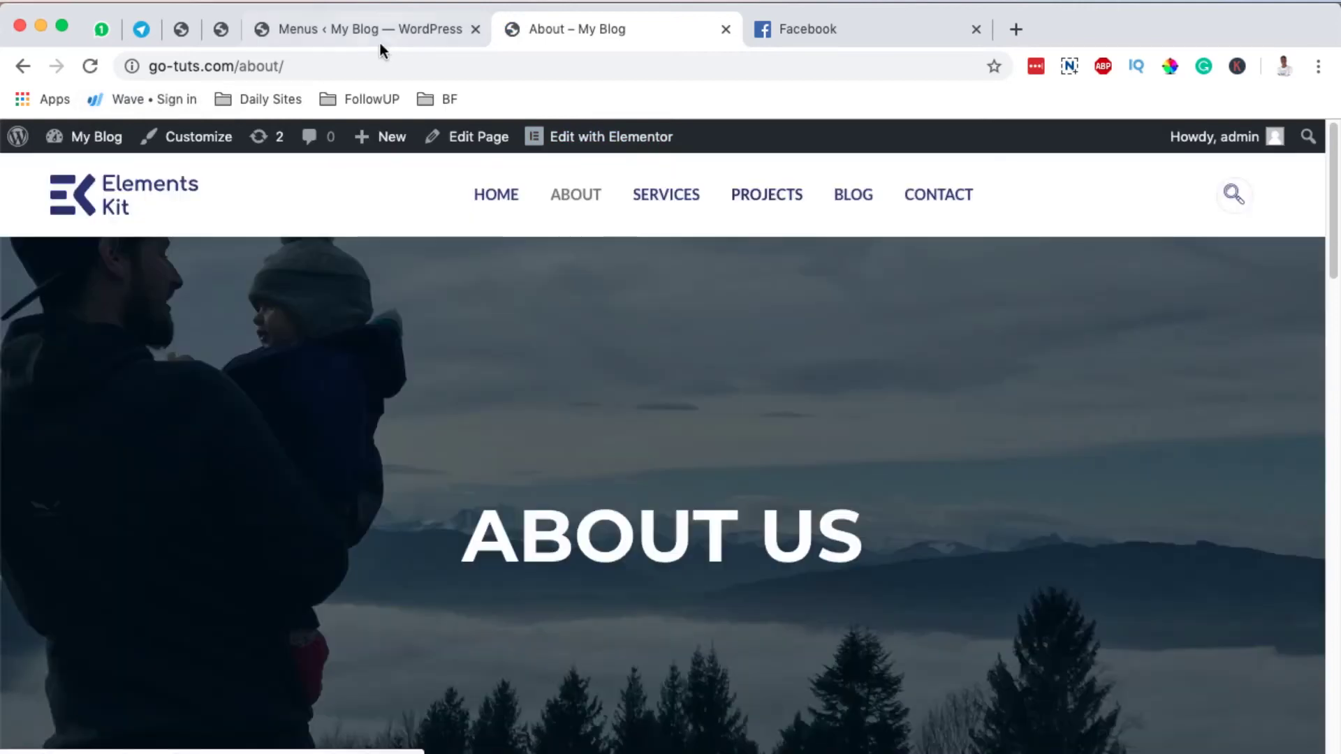
left_click(216, 34)
Go to ElementsKit My Templates and filter the list to Footer templates
mouse_move(108, 225)
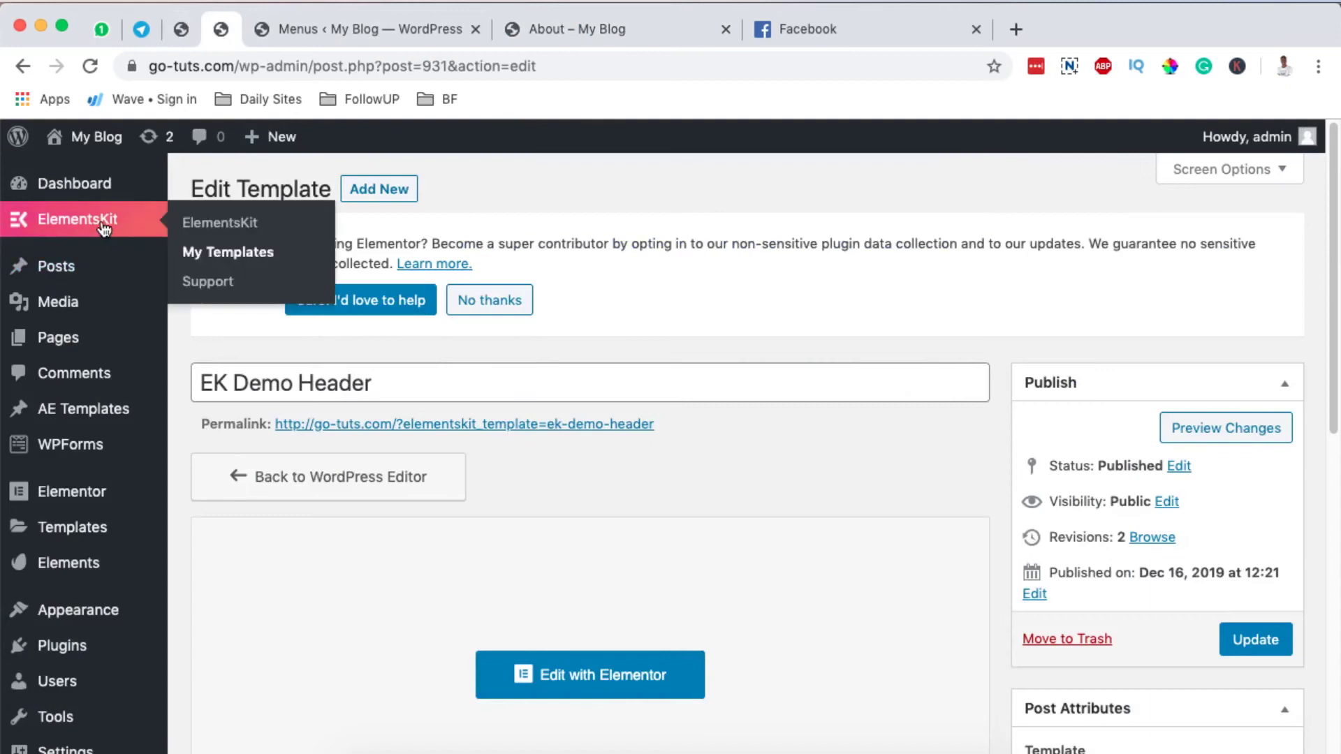
left_click(377, 199)
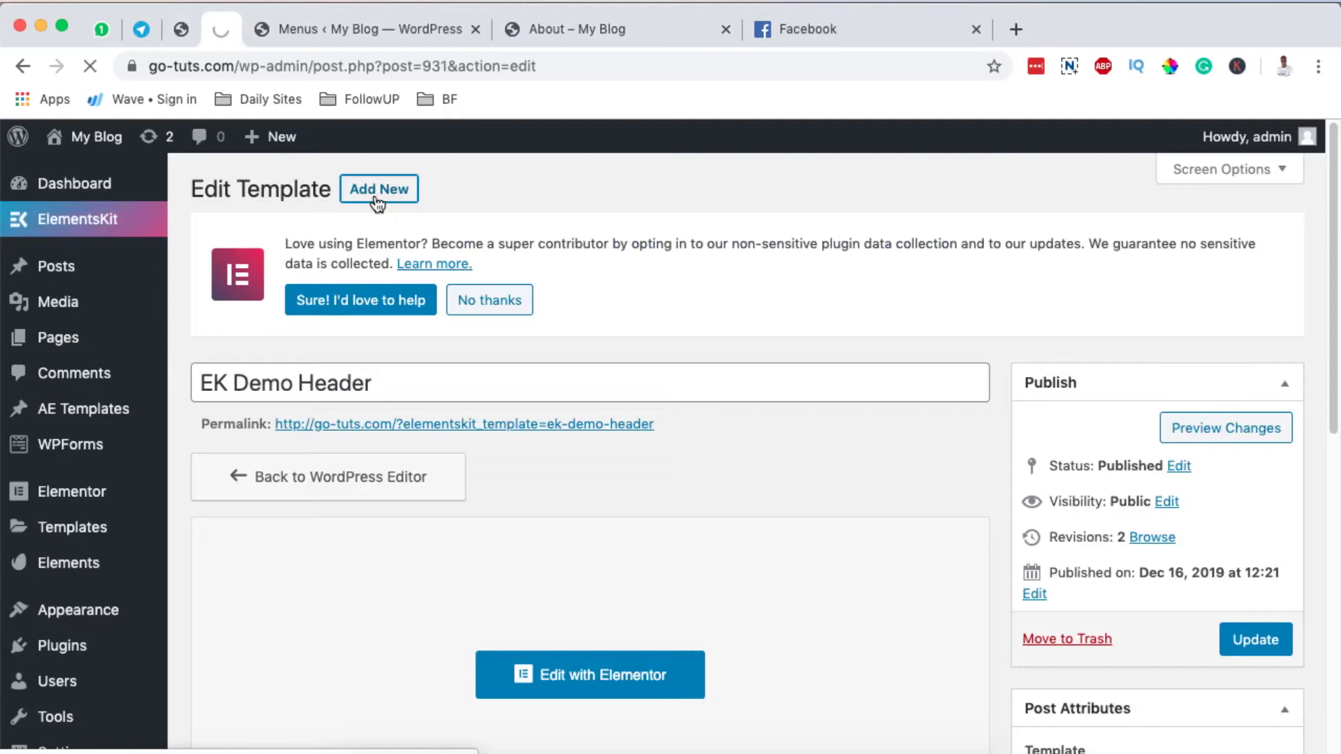
mouse_move(105, 220)
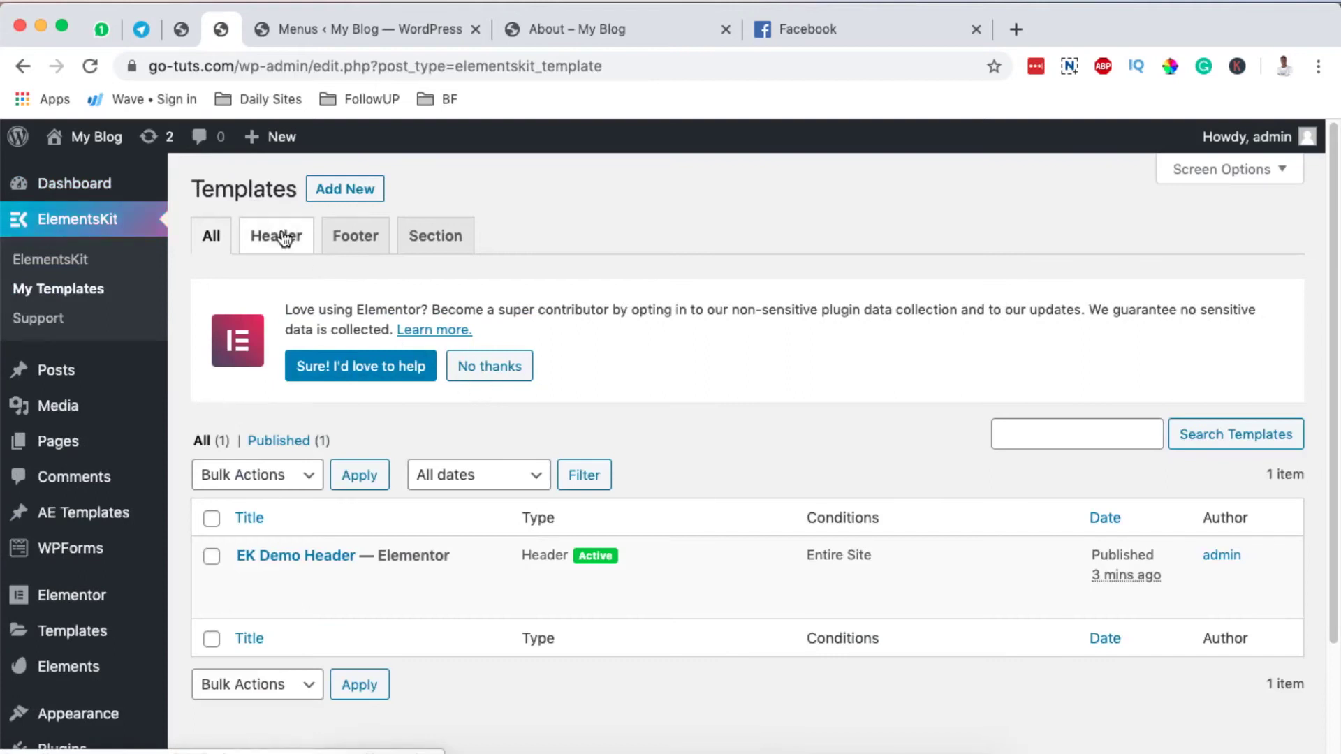
left_click(349, 236)
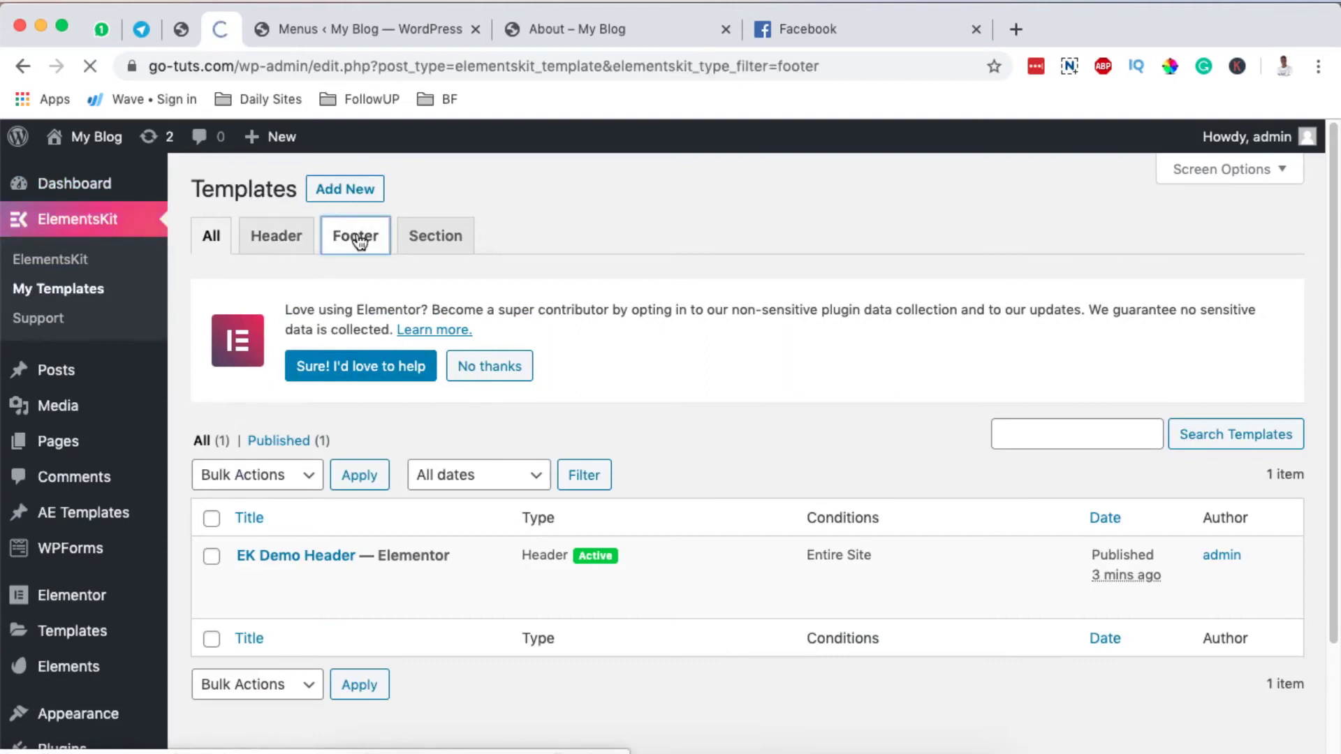
Add an active Footer template titled 'EK Demo Footer' for the Entire Site and save it
left_click(354, 187)
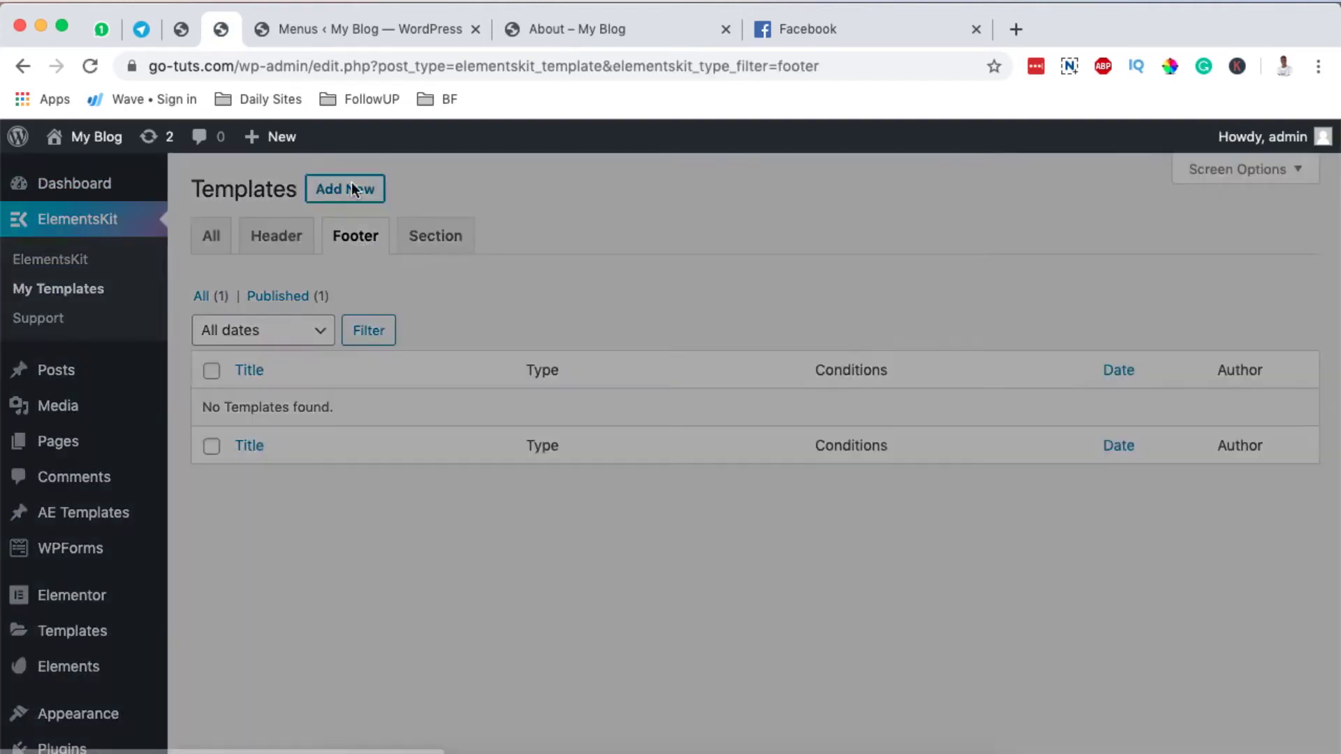
left_click(593, 277)
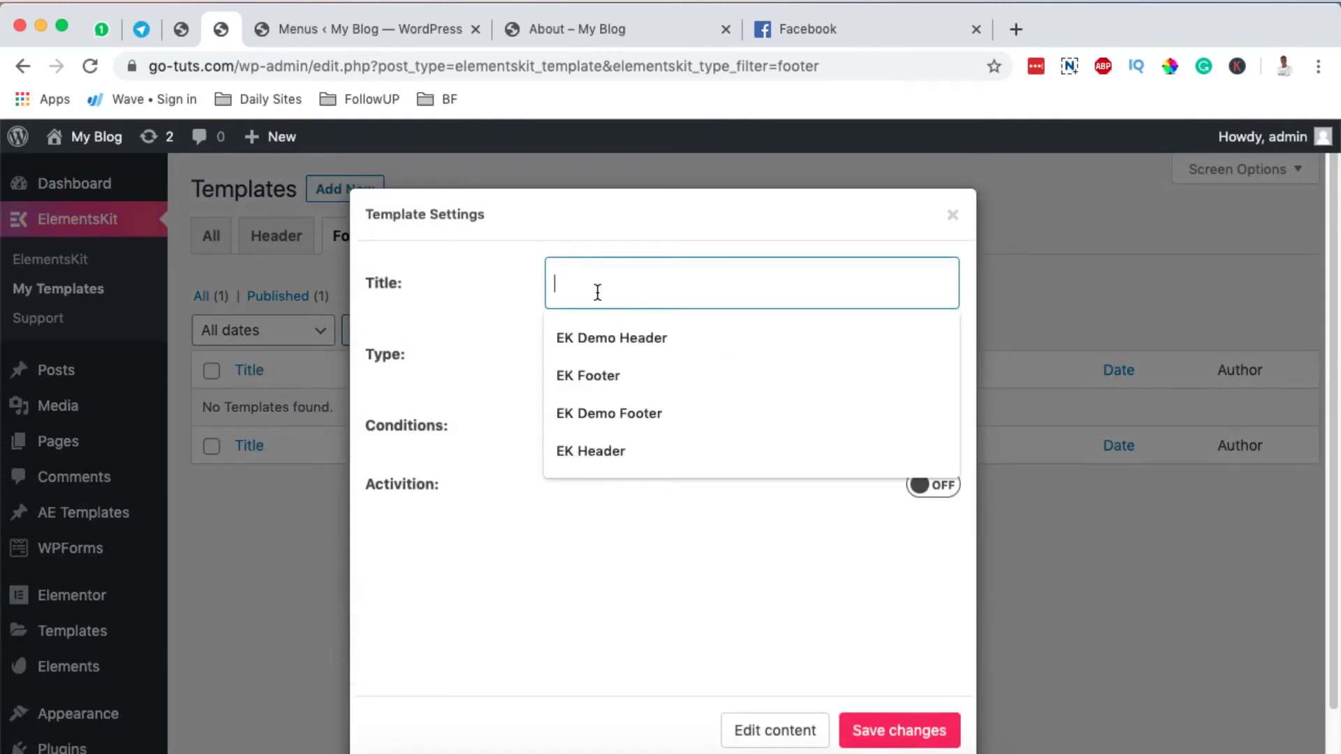
left_click(597, 418)
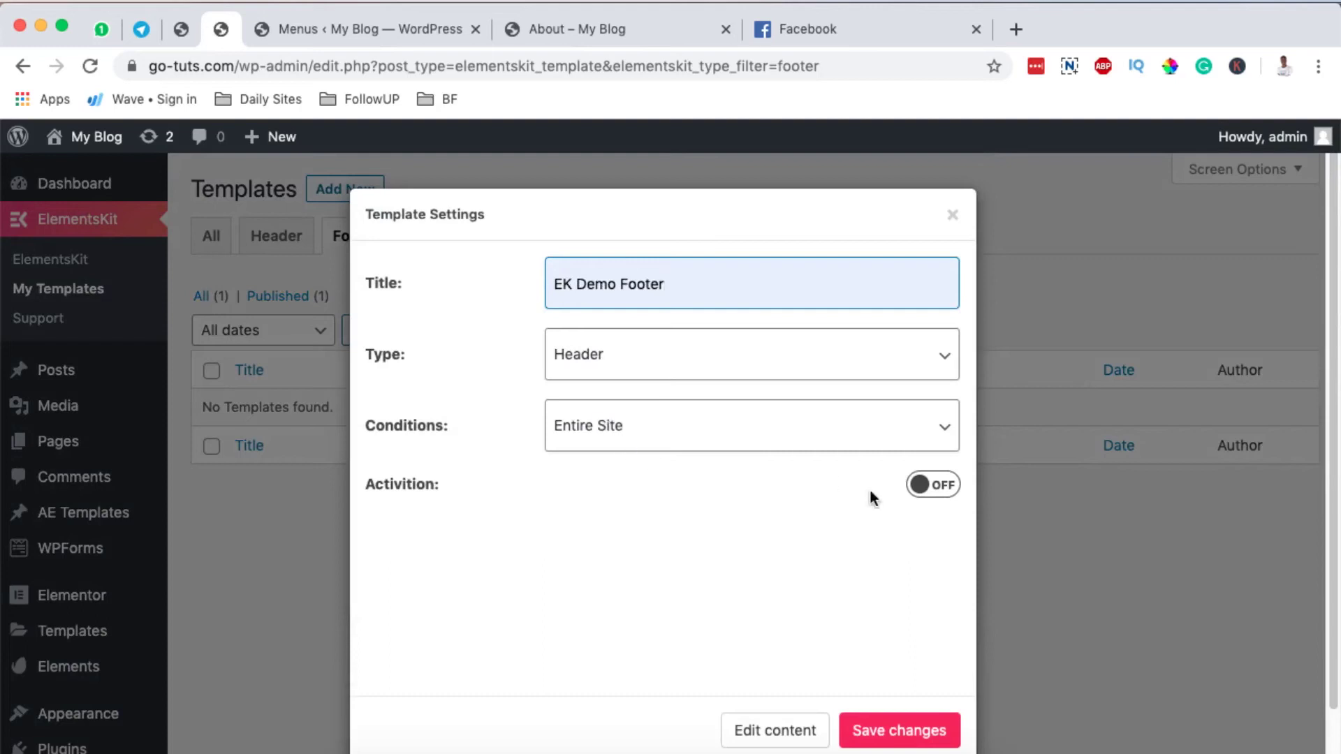
left_click(719, 362)
left_click(685, 374)
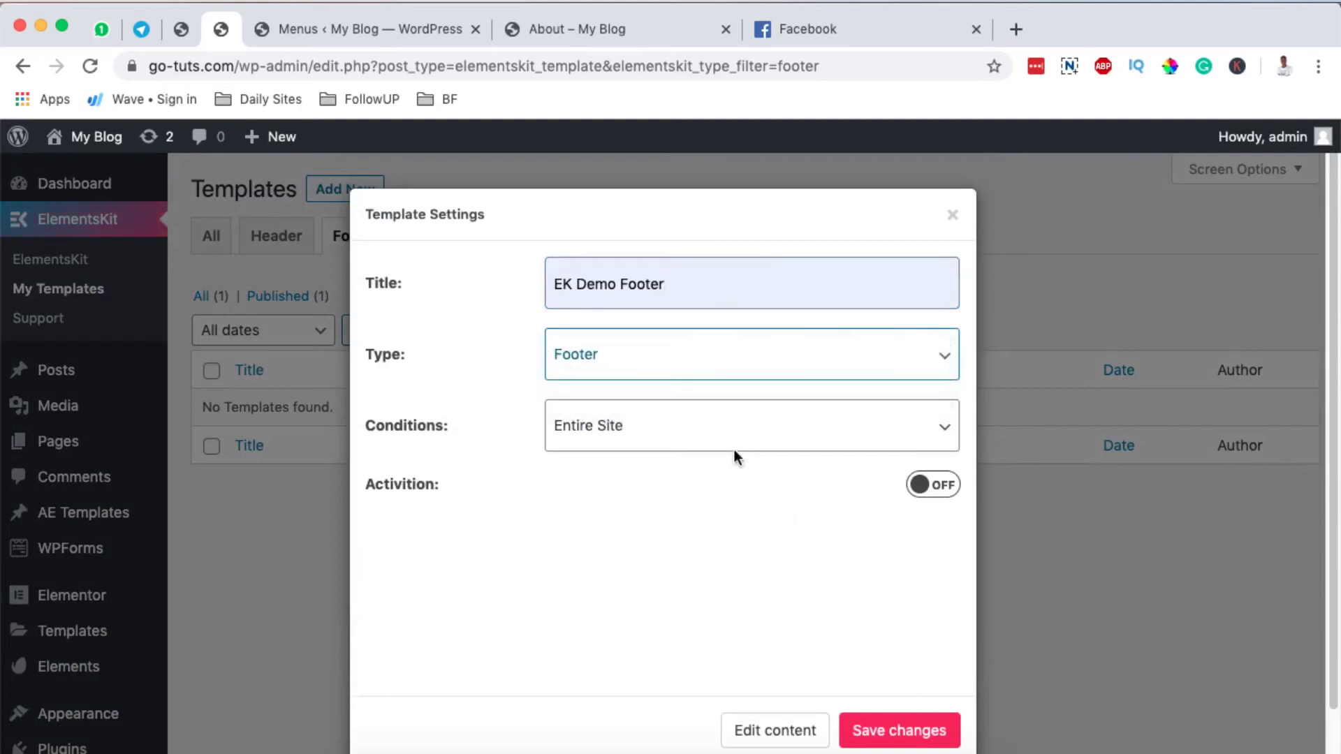
left_click(812, 431)
left_click(815, 430)
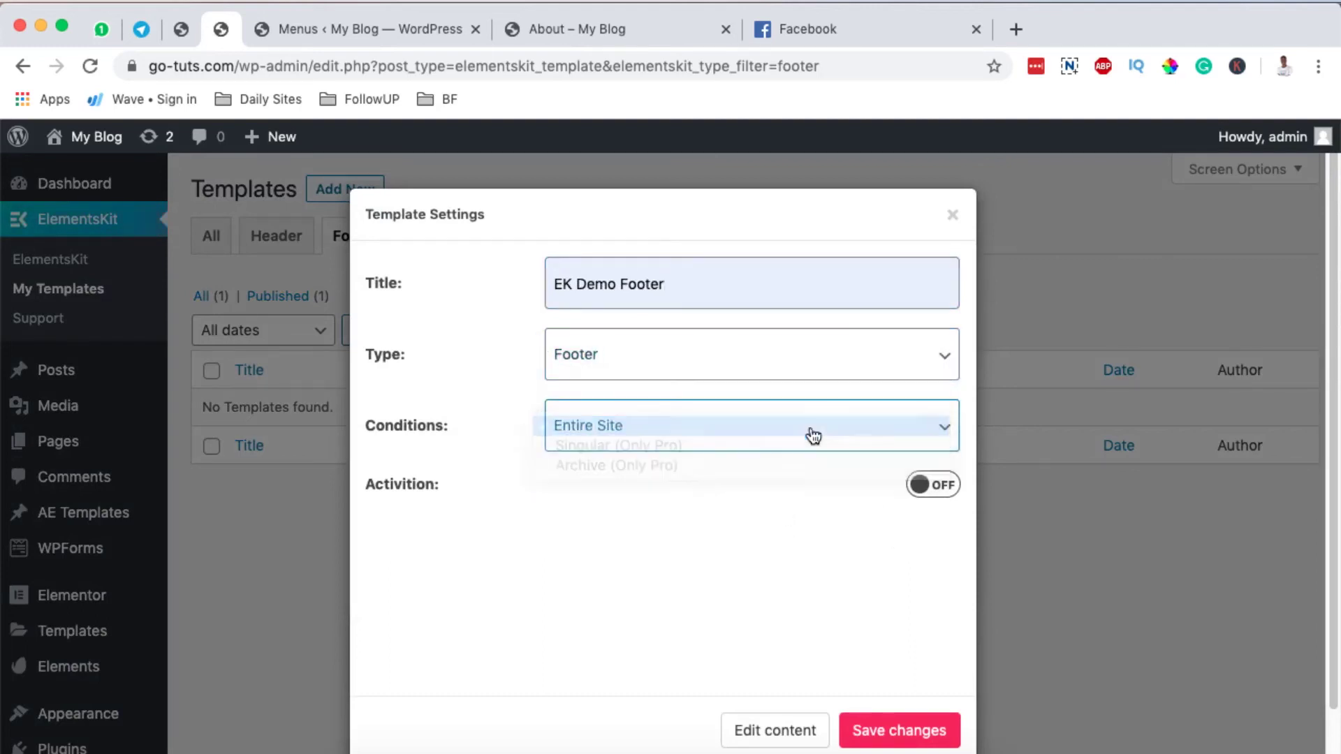
left_click(942, 490)
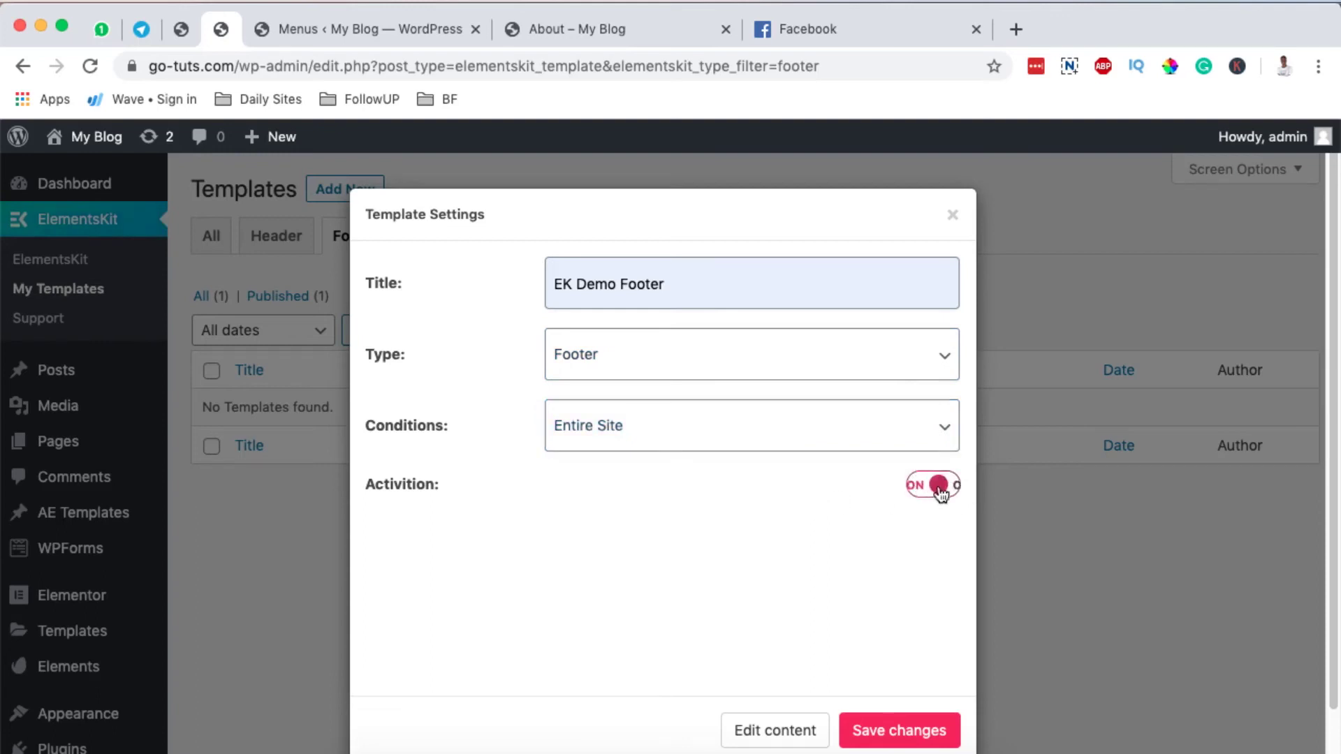
left_click(851, 726)
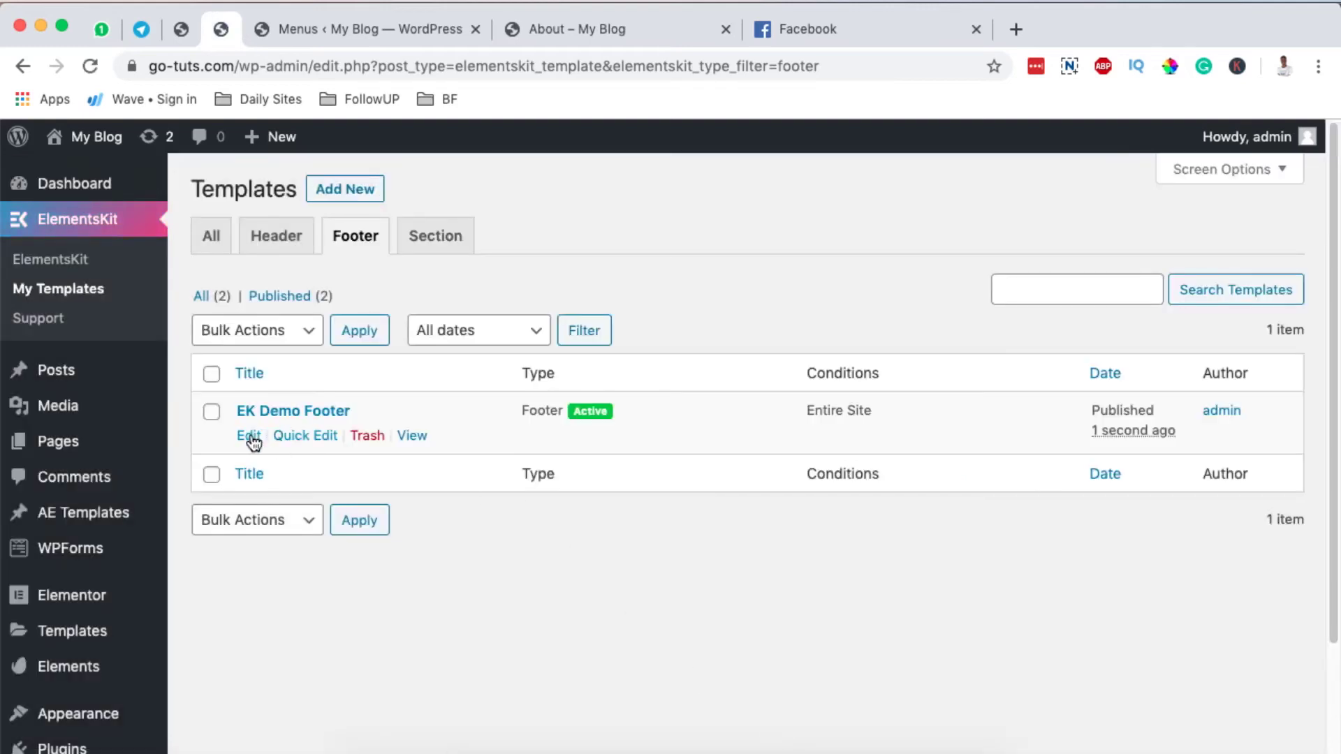
Edit EK Demo Footer in Elementor and open the ElementsKit ready-made template library
left_click(249, 436)
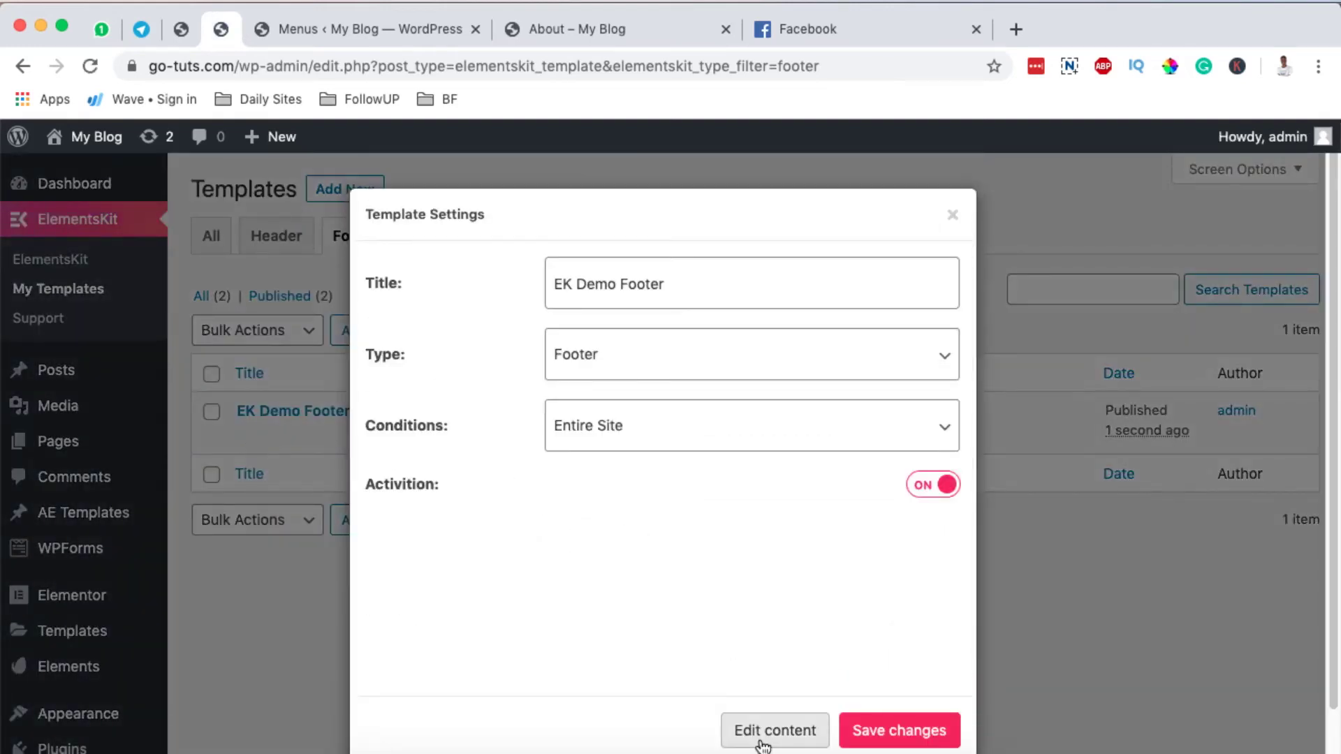
left_click(763, 742)
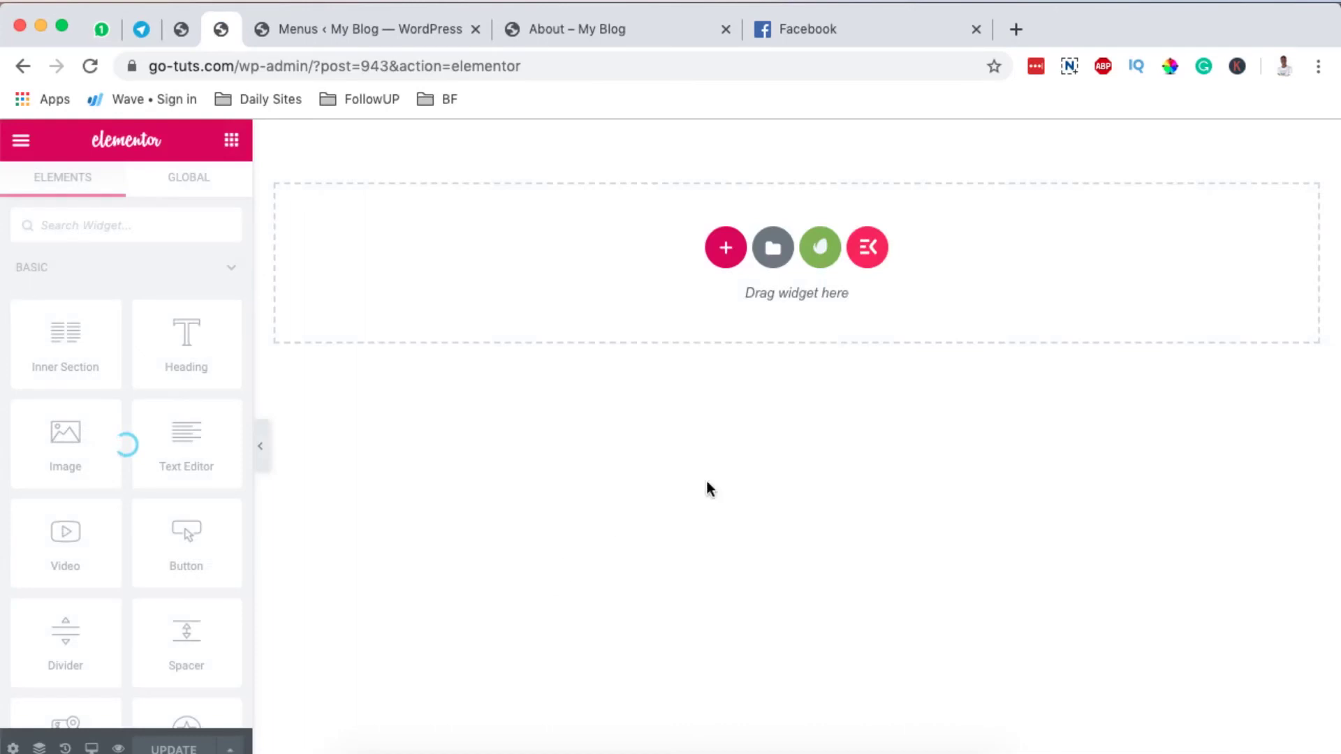
left_click(726, 251)
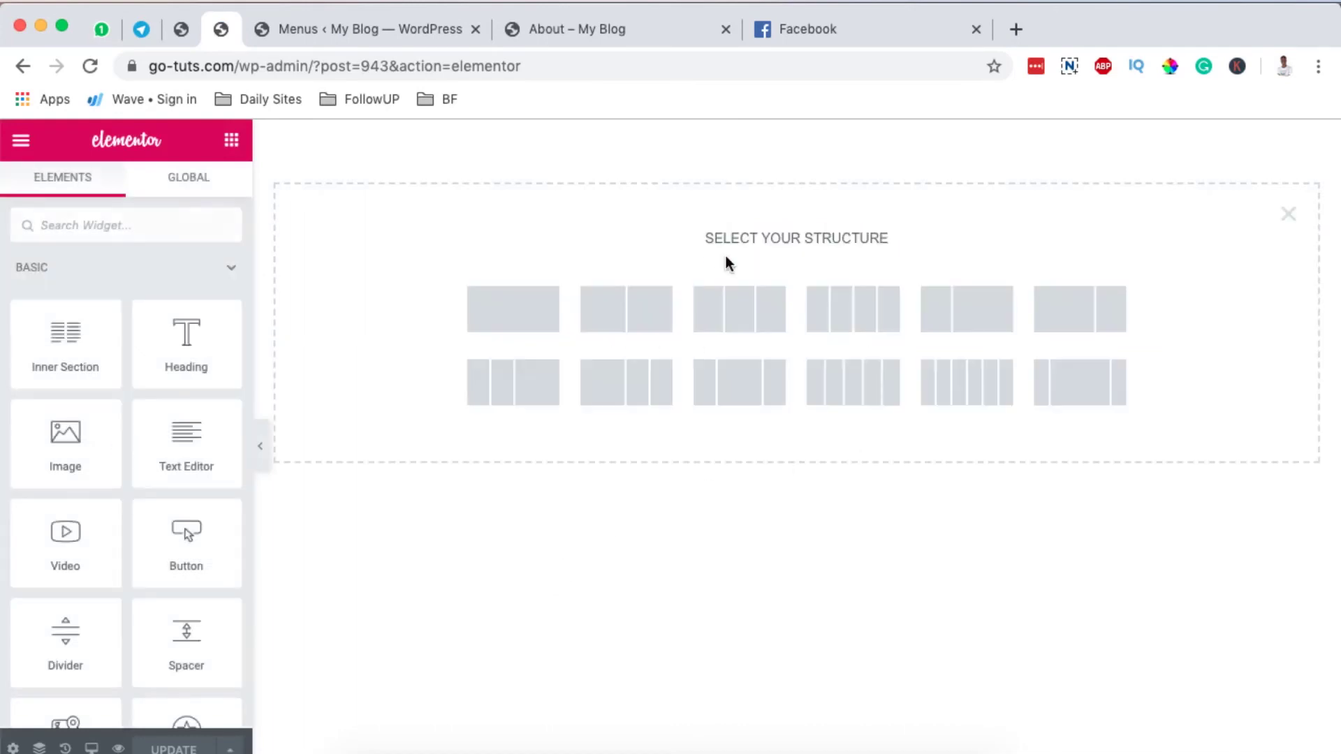
left_click(1290, 215)
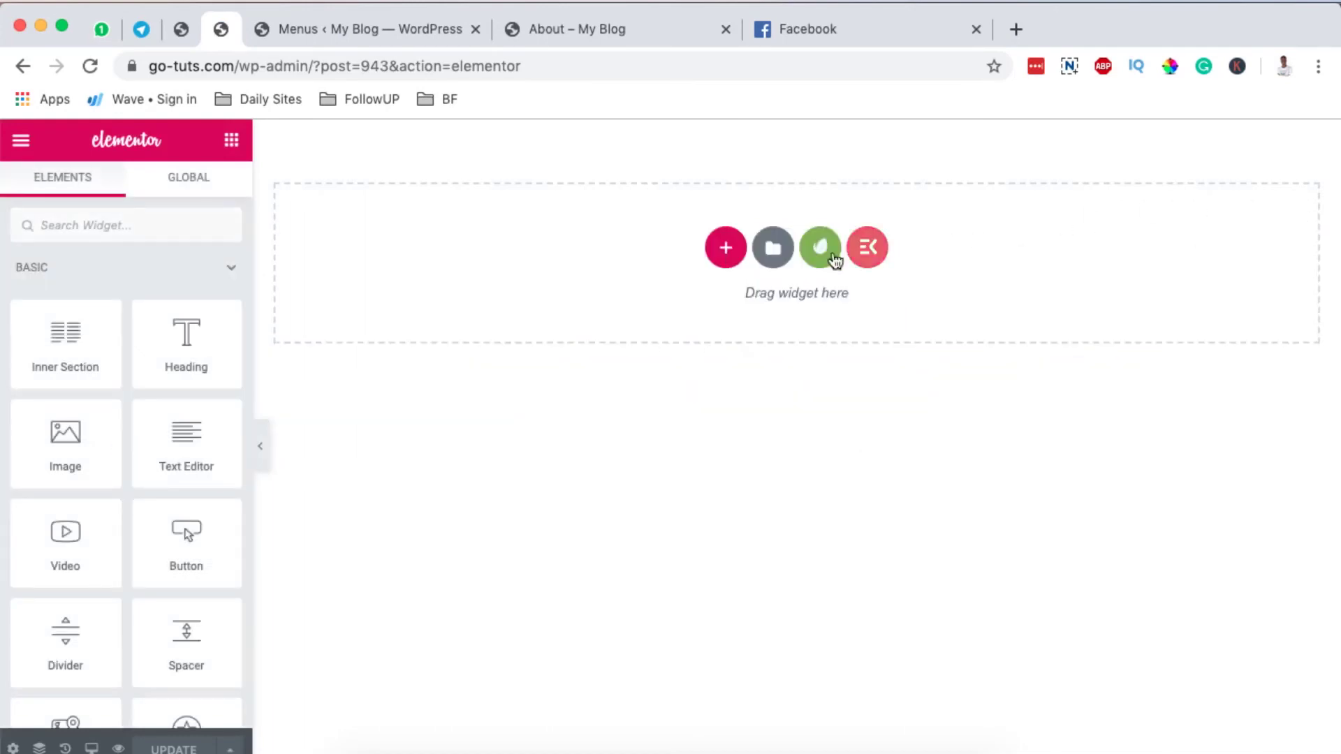
left_click(764, 250)
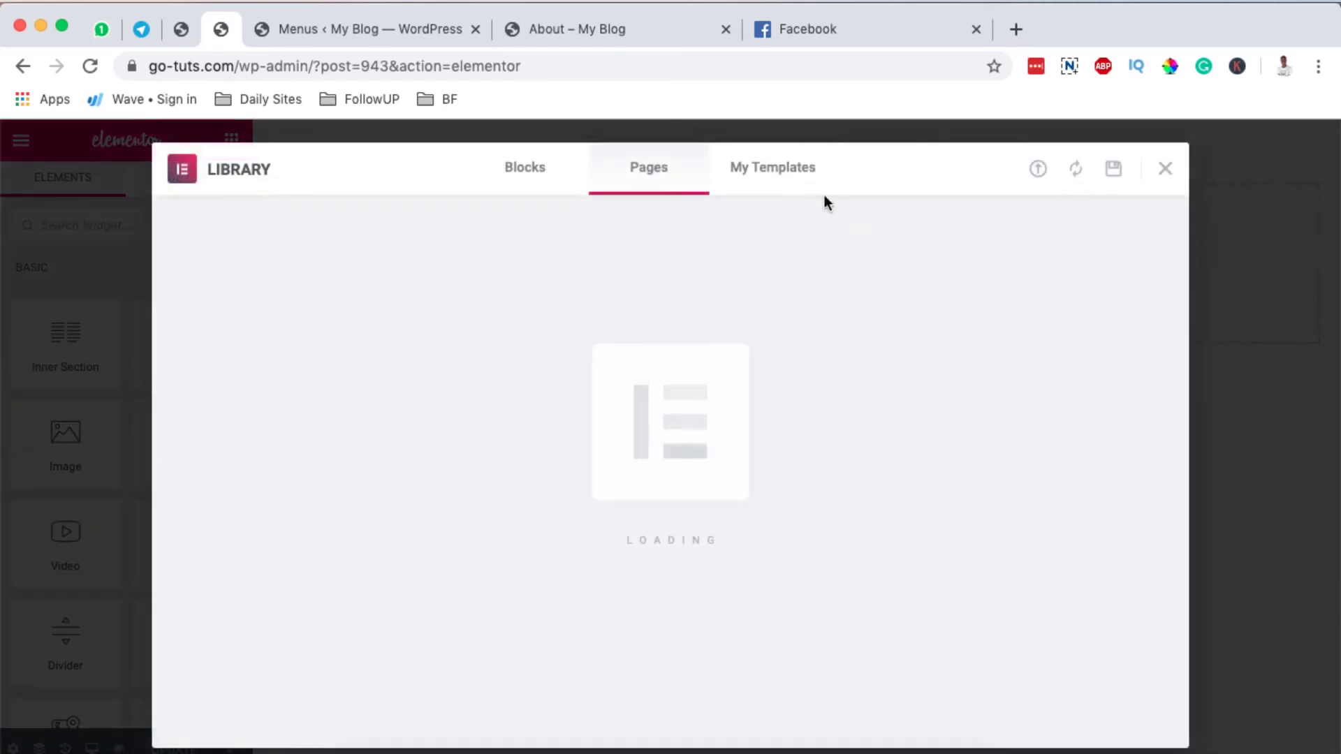
left_click(1165, 170)
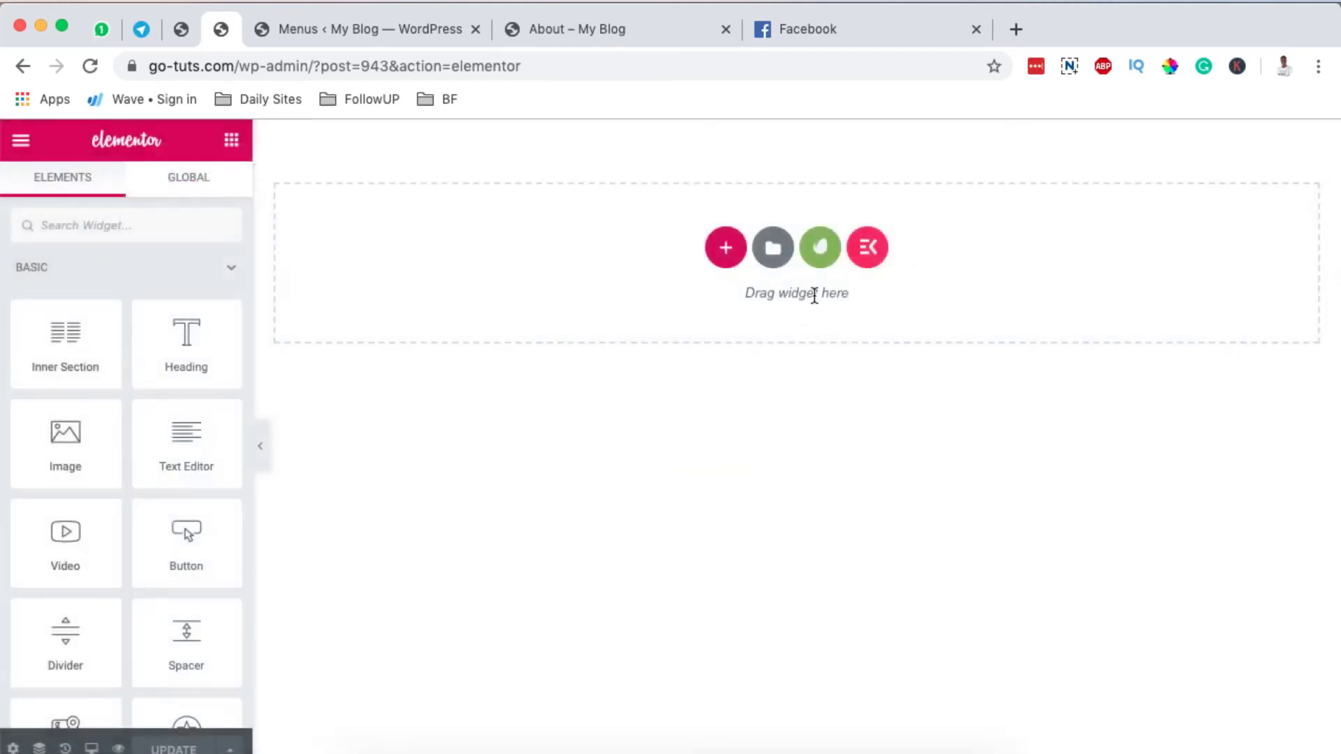
left_click(866, 249)
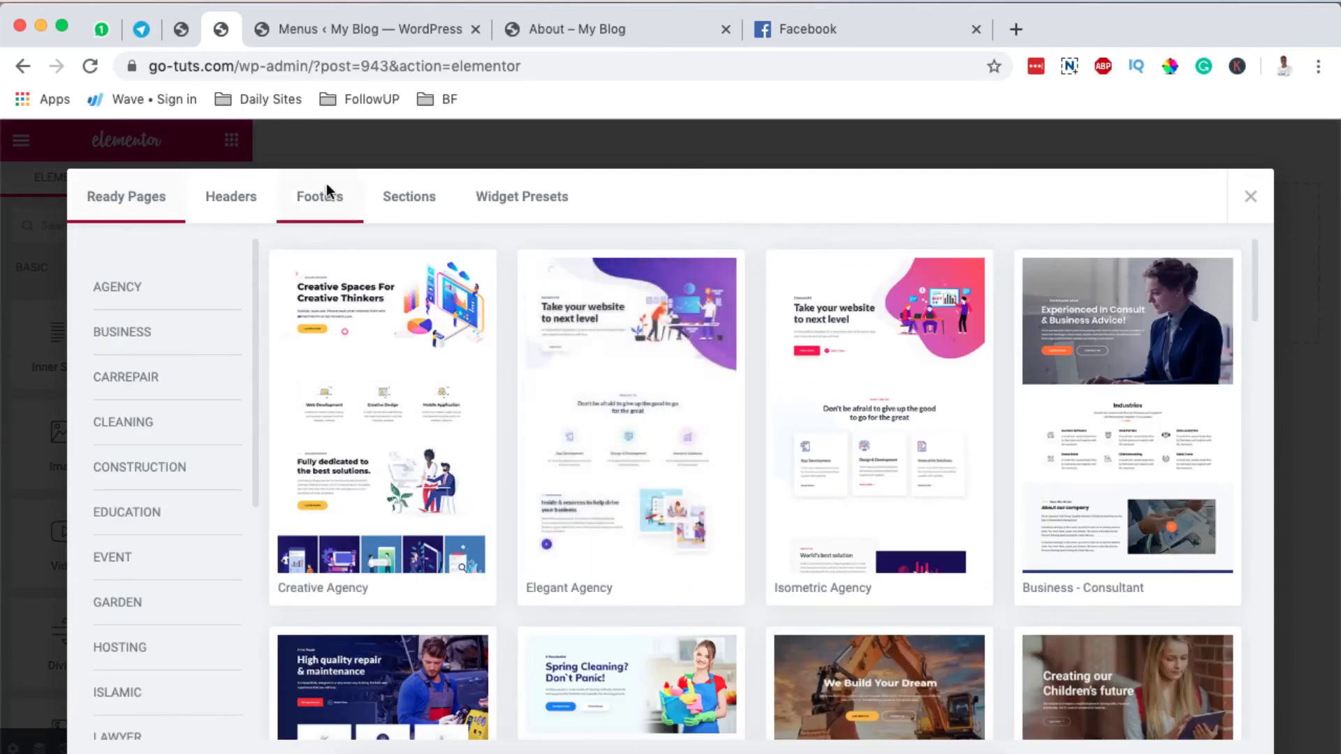
Insert the white centred-logo footer design from the ElementsKit Footers tab
left_click(322, 194)
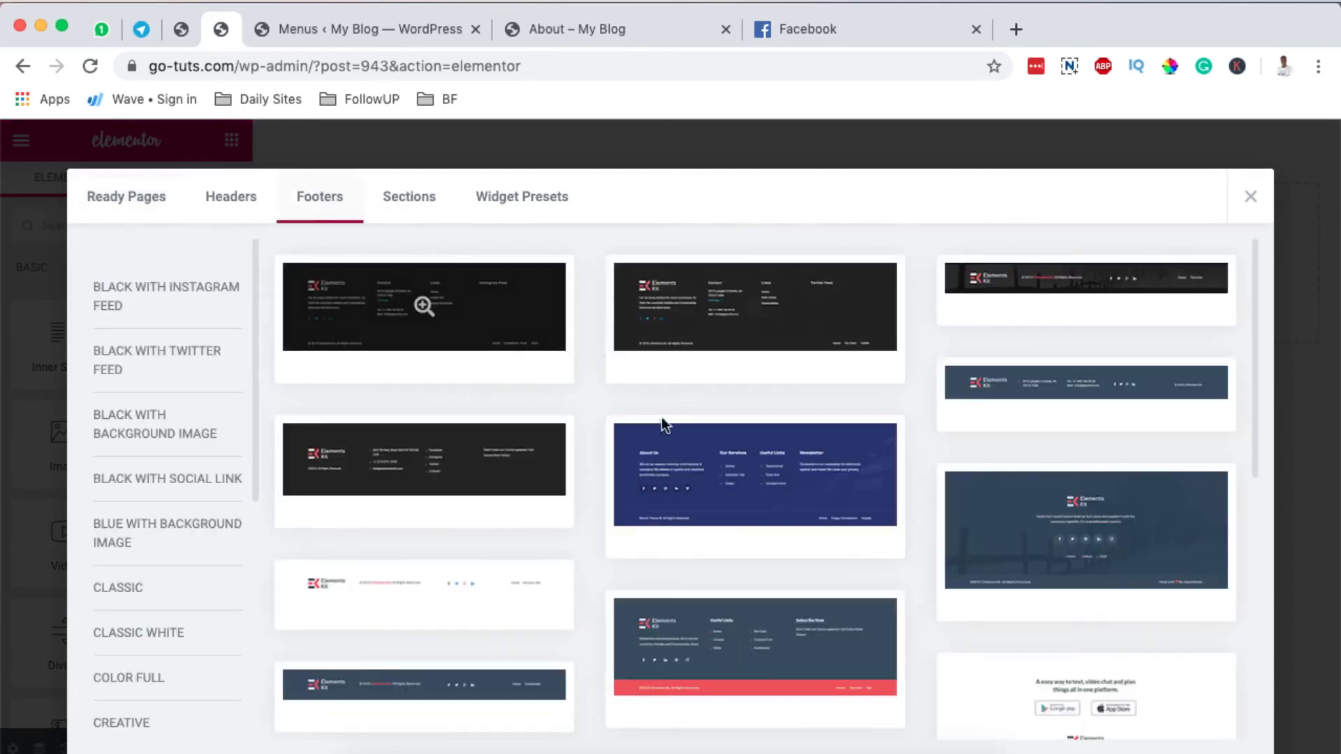
scroll(591, 489, "down", 5)
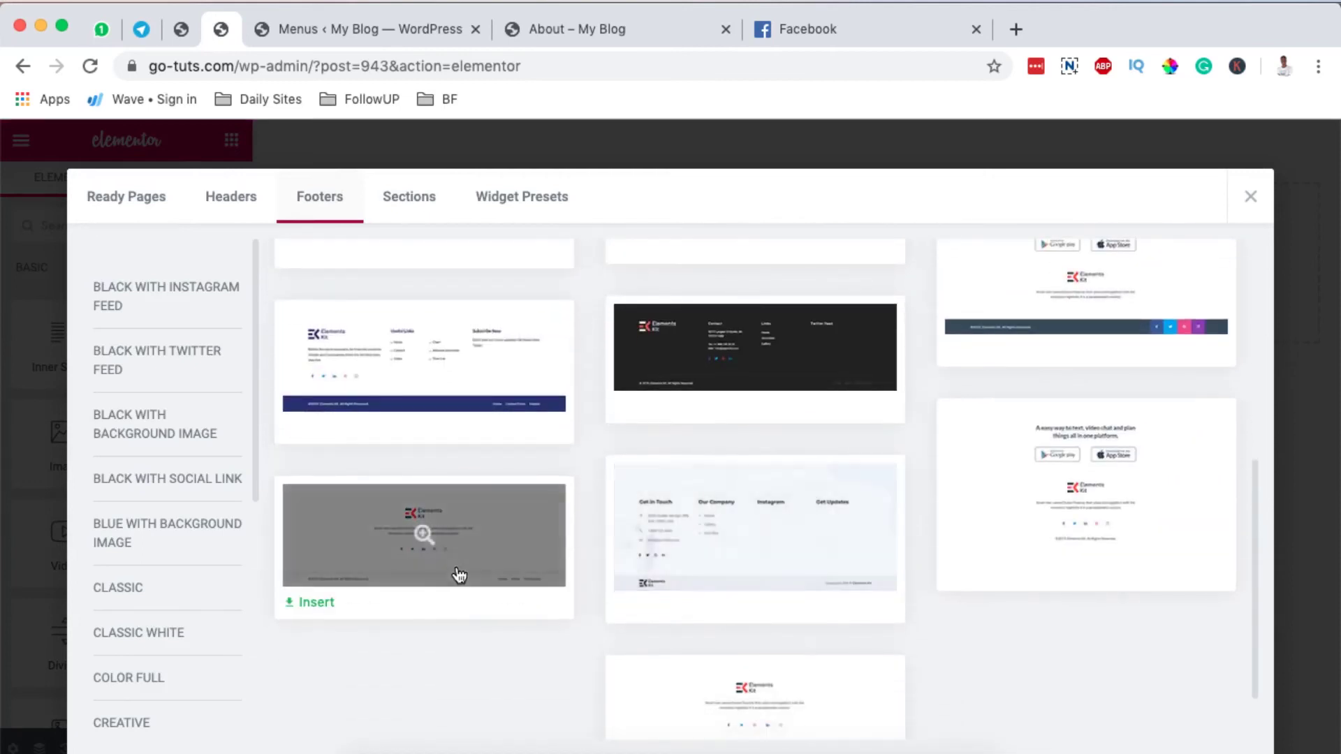
scroll(429, 498, "up", 1)
scroll(429, 492, "down", 2)
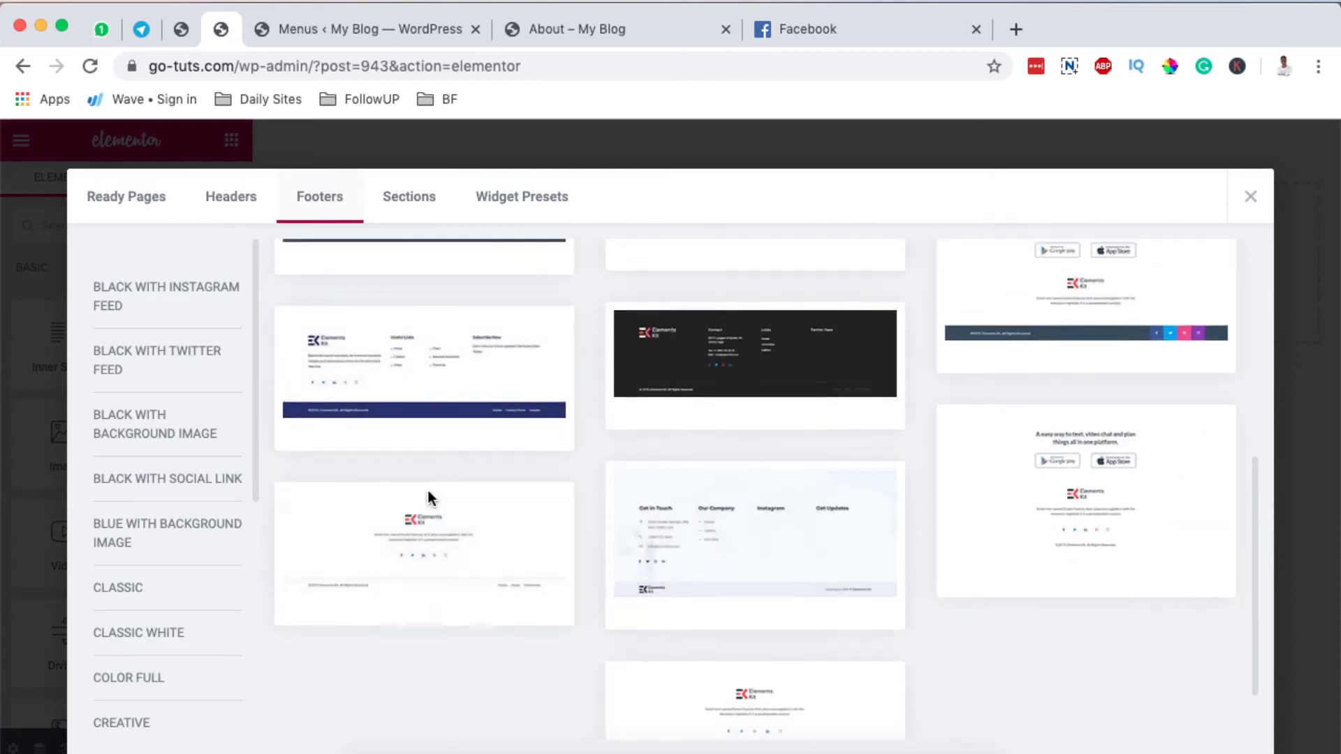
left_click(303, 548)
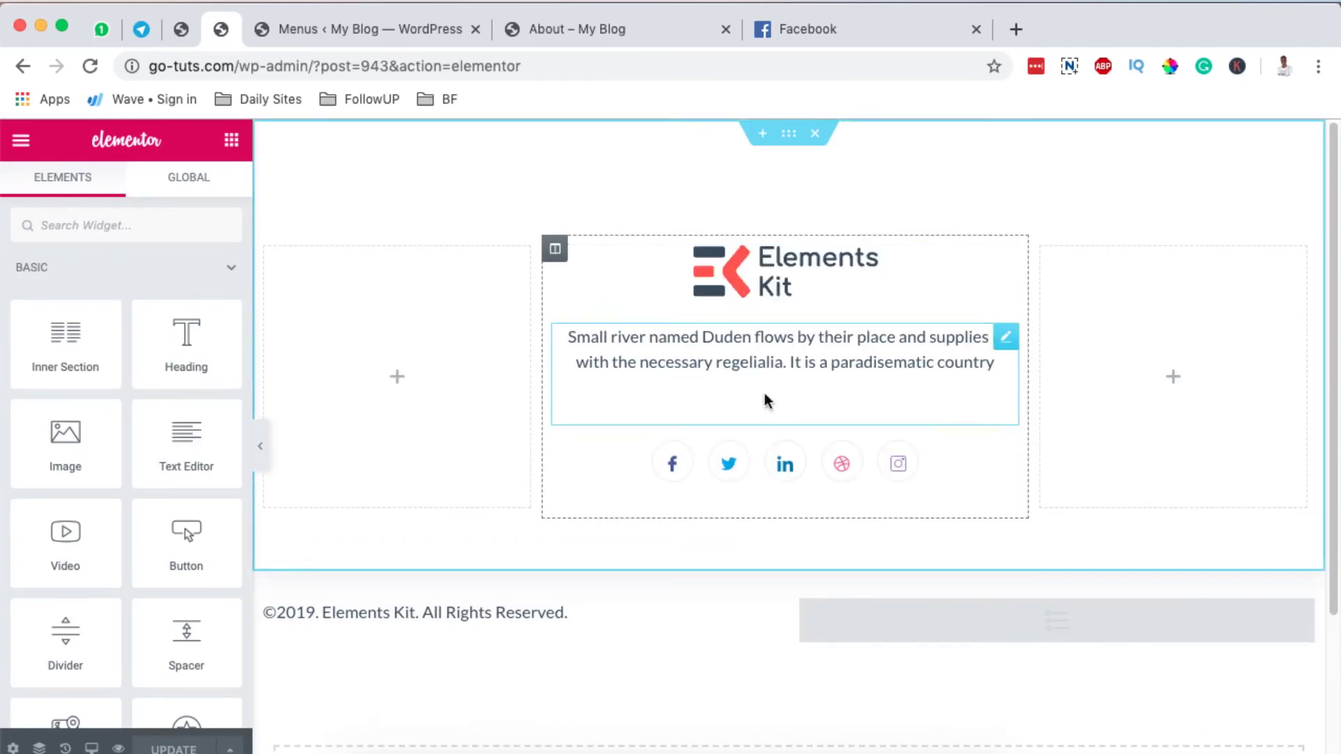
Search 'menu' and place a Nav menu widget in the footer's right column
scroll(761, 454, "down", 2)
left_click(1301, 510)
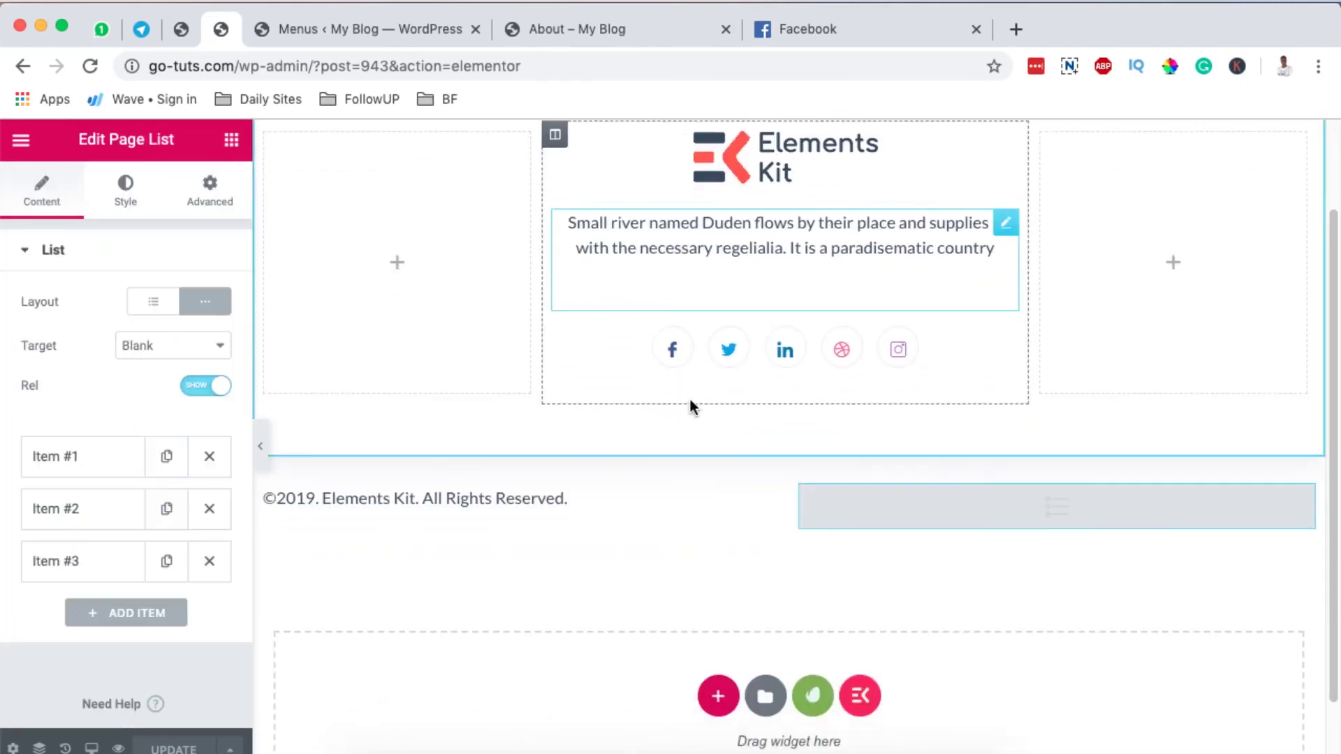
scroll(1082, 419, "up", 2)
scroll(1045, 355, "down", 2)
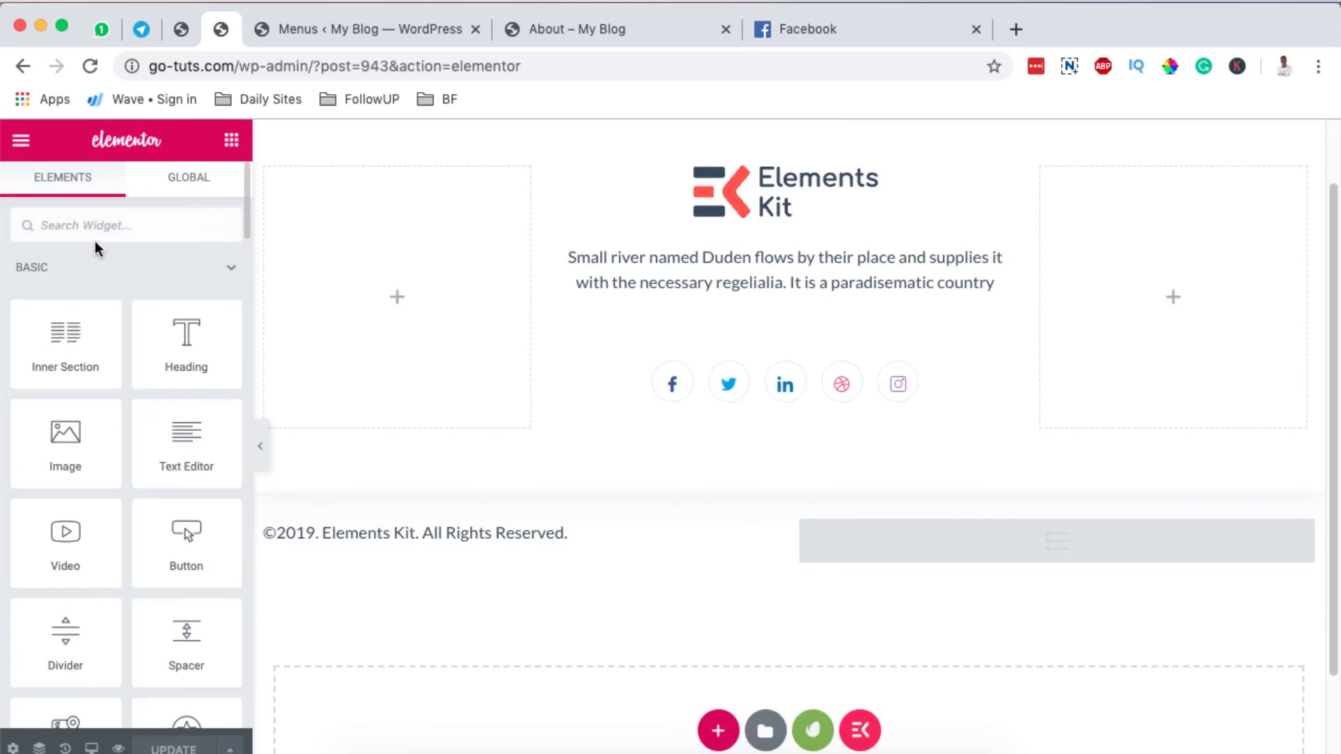
left_click(96, 226)
type("menu")
left_click_drag(59, 398, 1117, 548)
left_click_drag(1311, 574, 1311, 576)
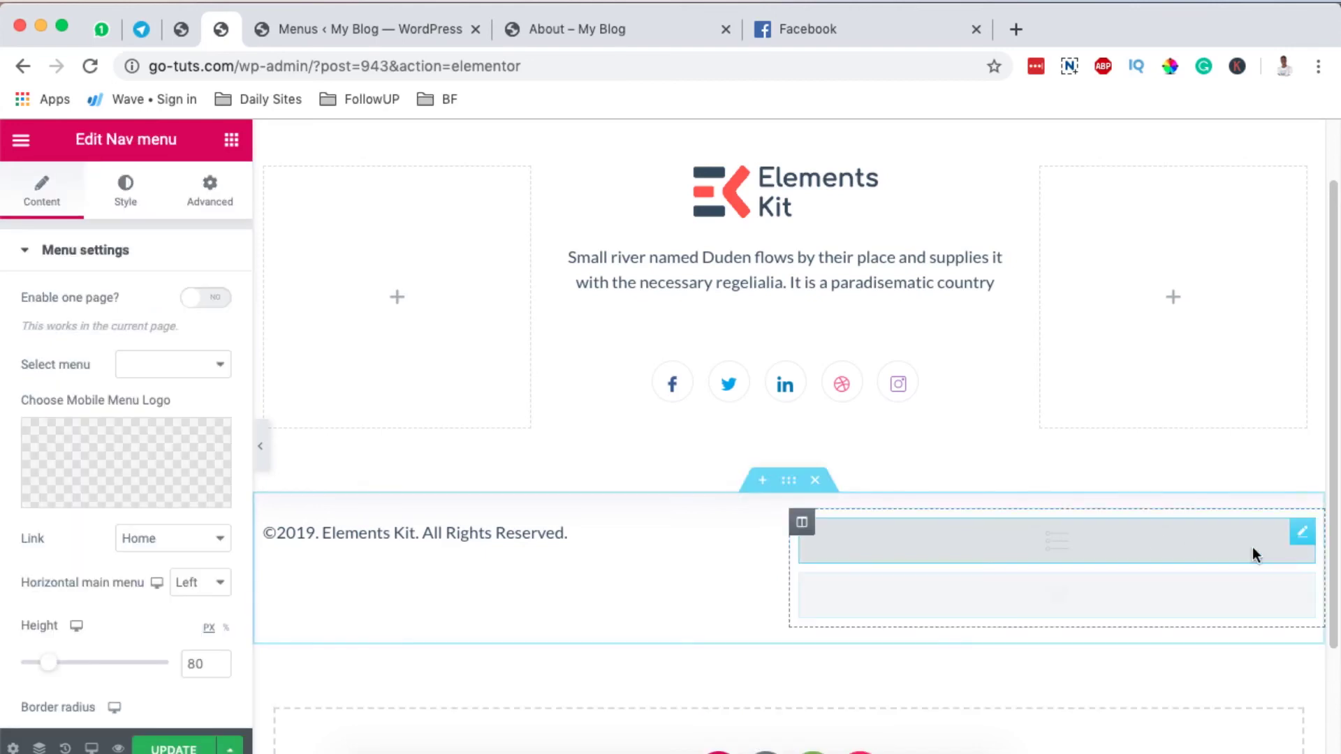
Delete the old Page List, set the nav menu to Menu, and widen the column to 62.2%
right_click(1303, 536)
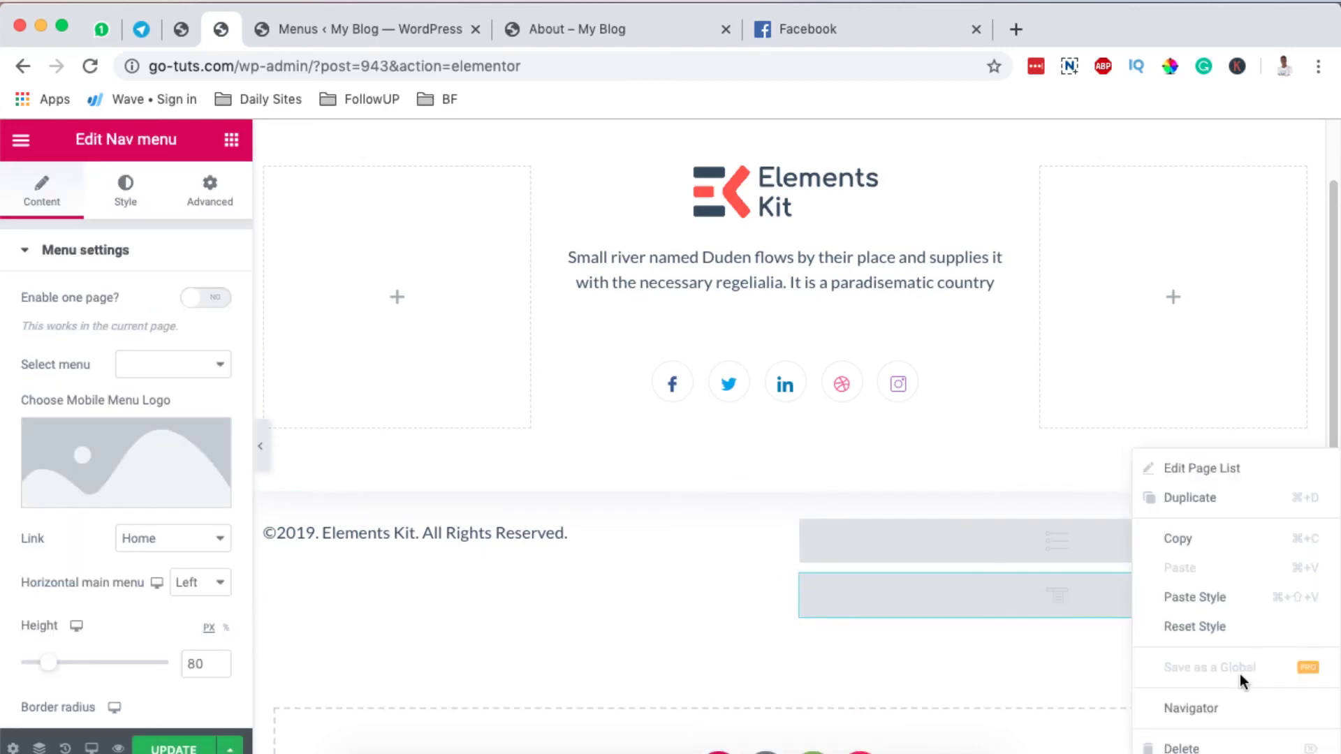
left_click(1138, 627)
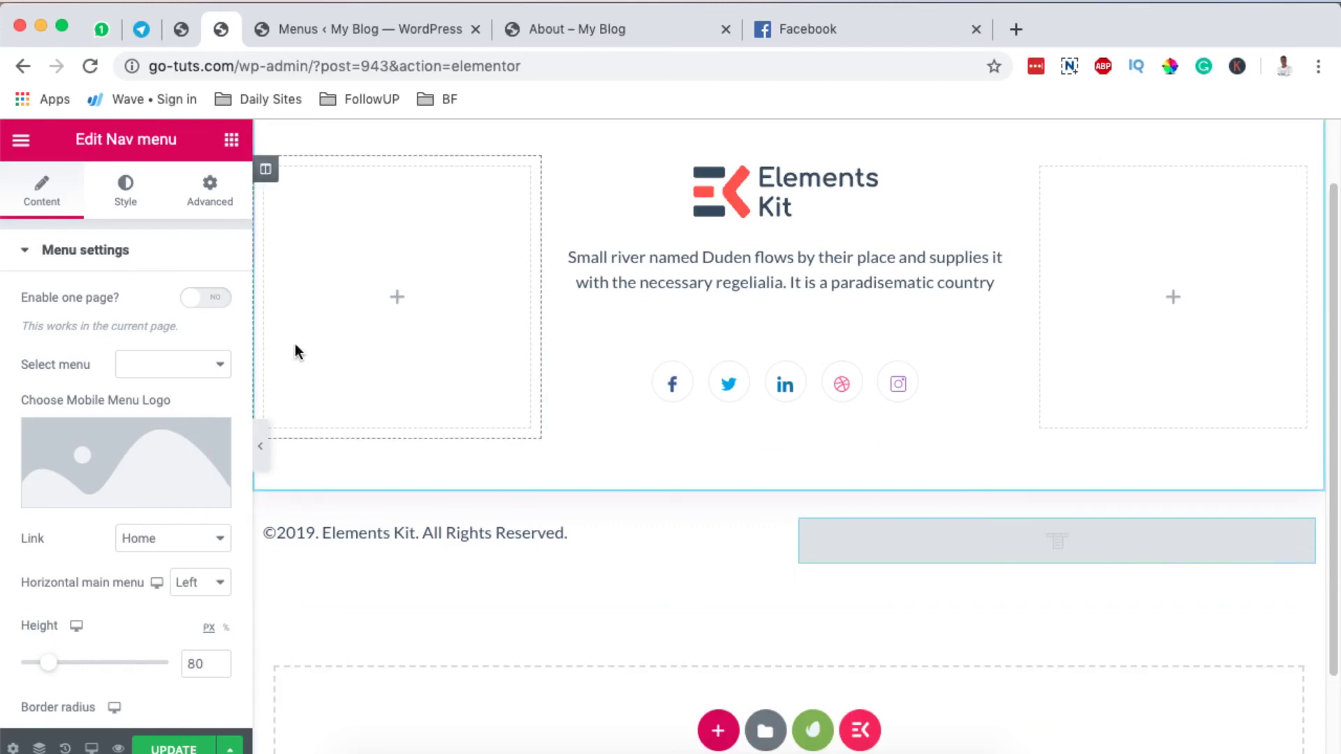
left_click(197, 365)
left_click(185, 365)
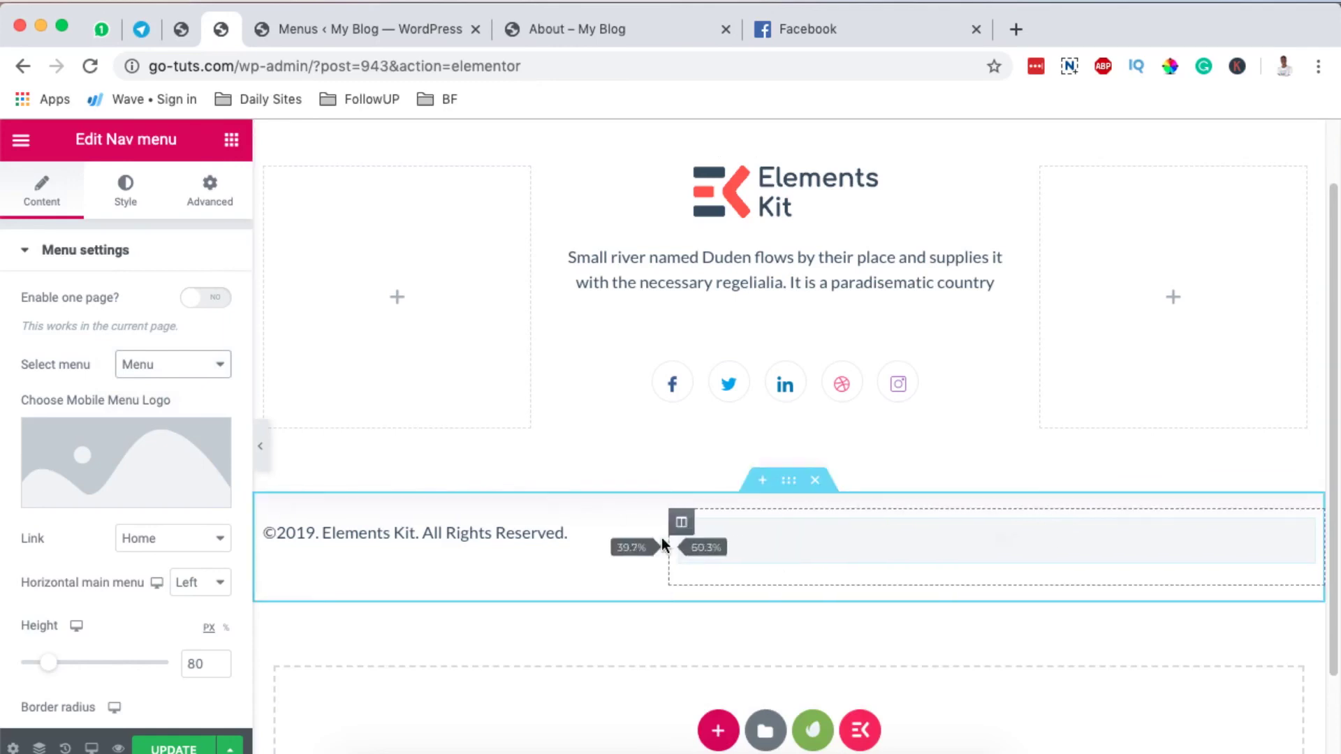
left_click_drag(662, 538, 657, 538)
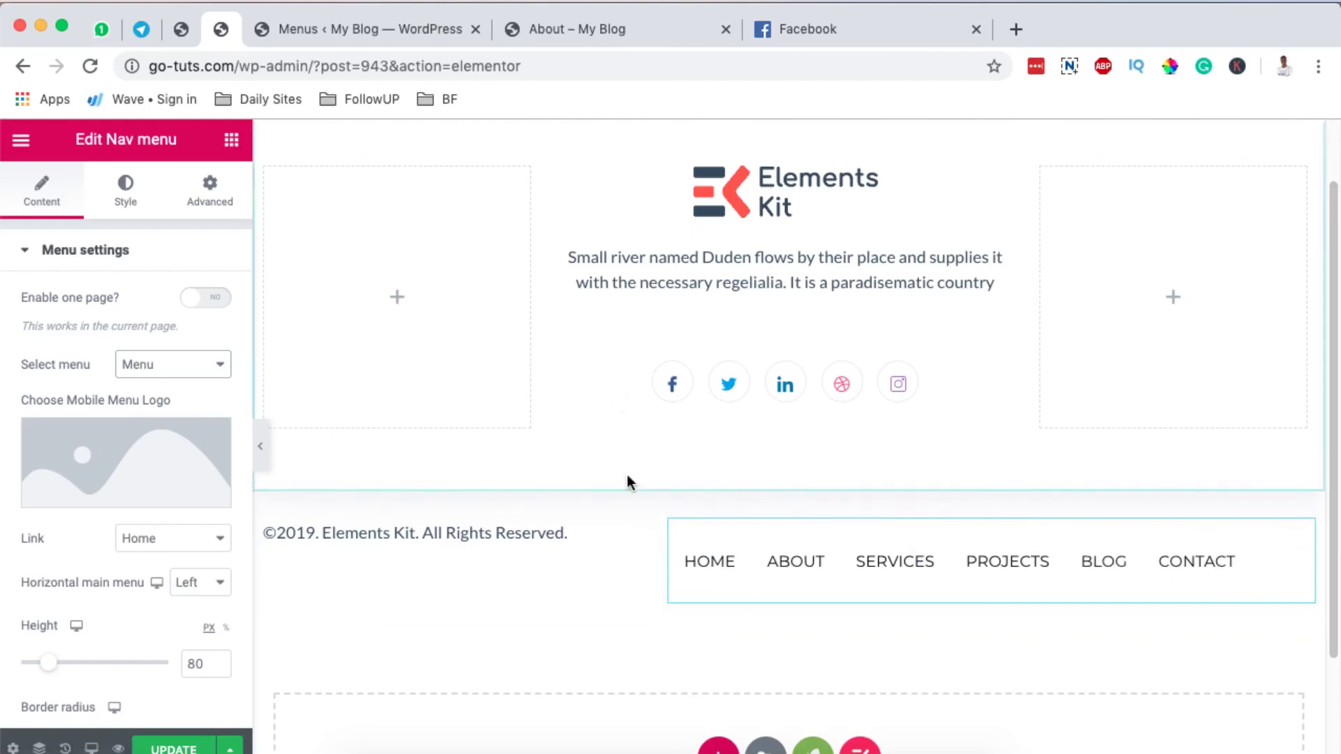
scroll(733, 539, "up", 2)
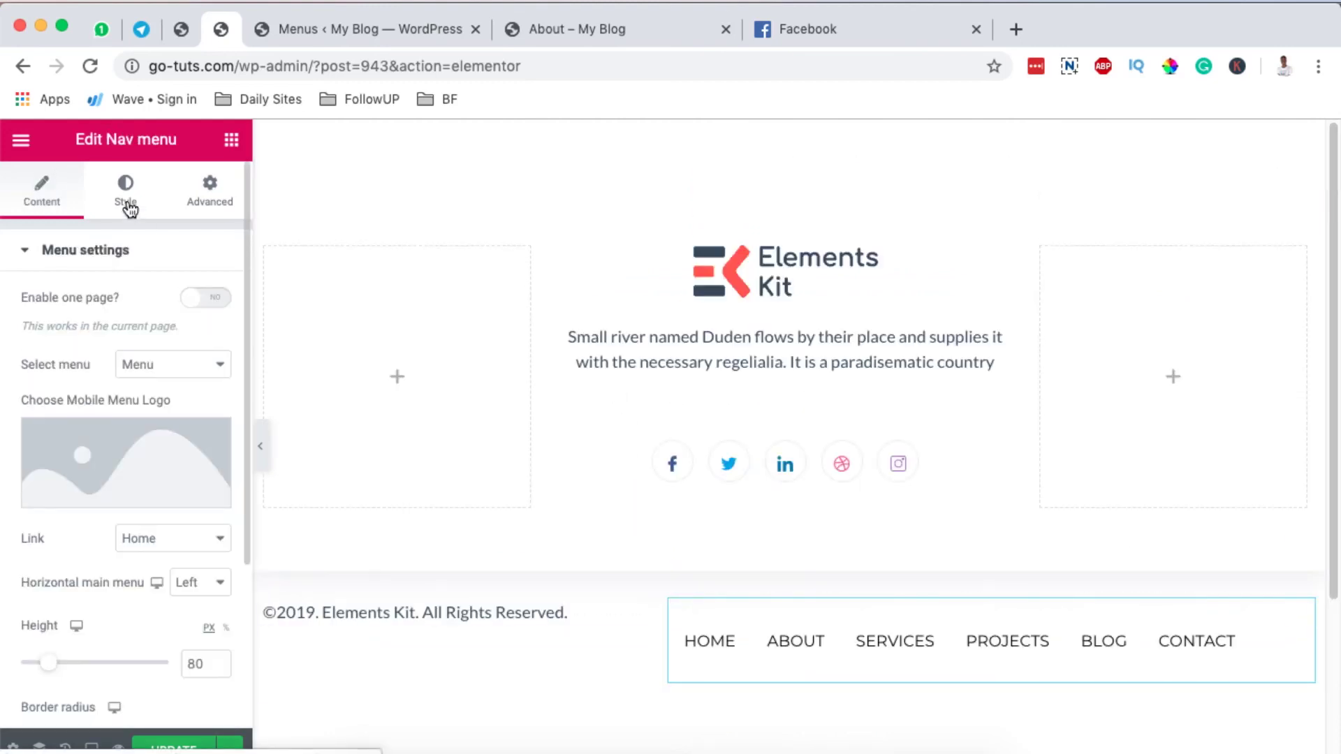
Lower the footer nav menu height to 30 px, preview full width, and save with Update
left_click(127, 204)
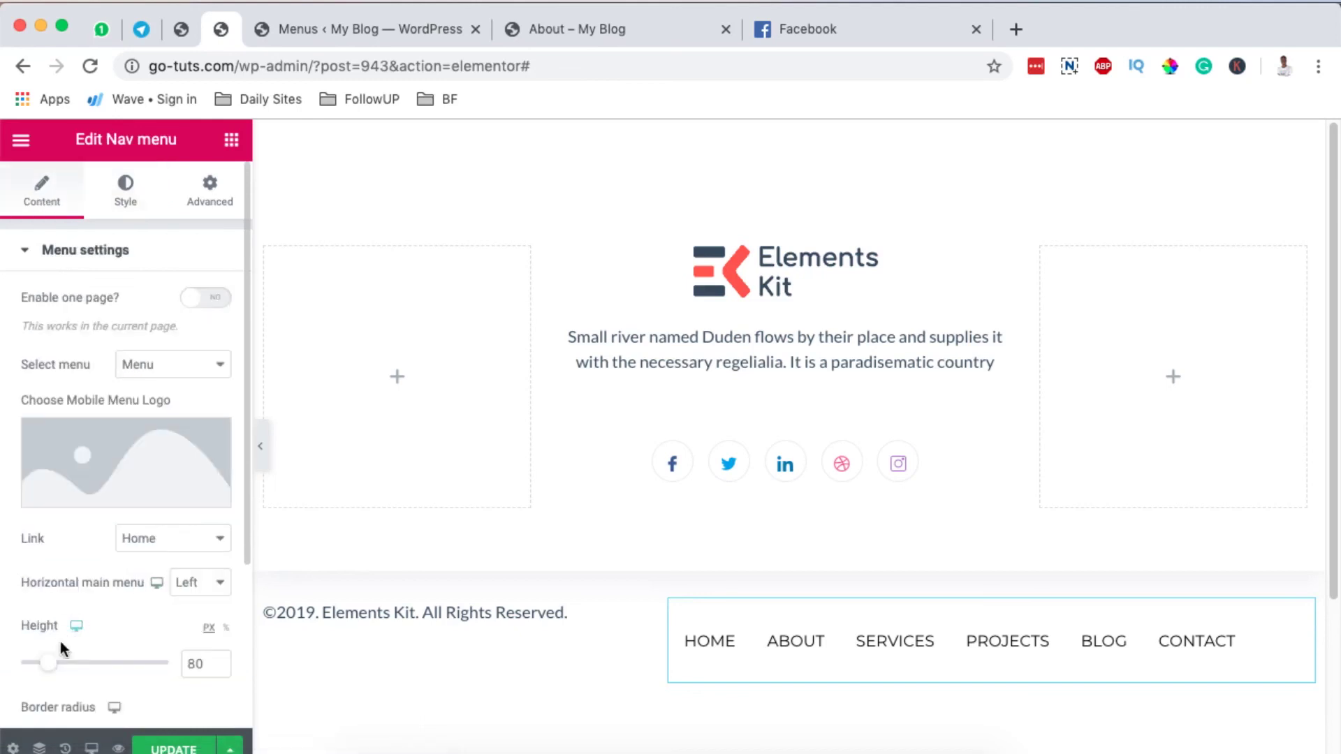
left_click_drag(47, 667, 21, 667)
left_click_drag(9, 663, 18, 663)
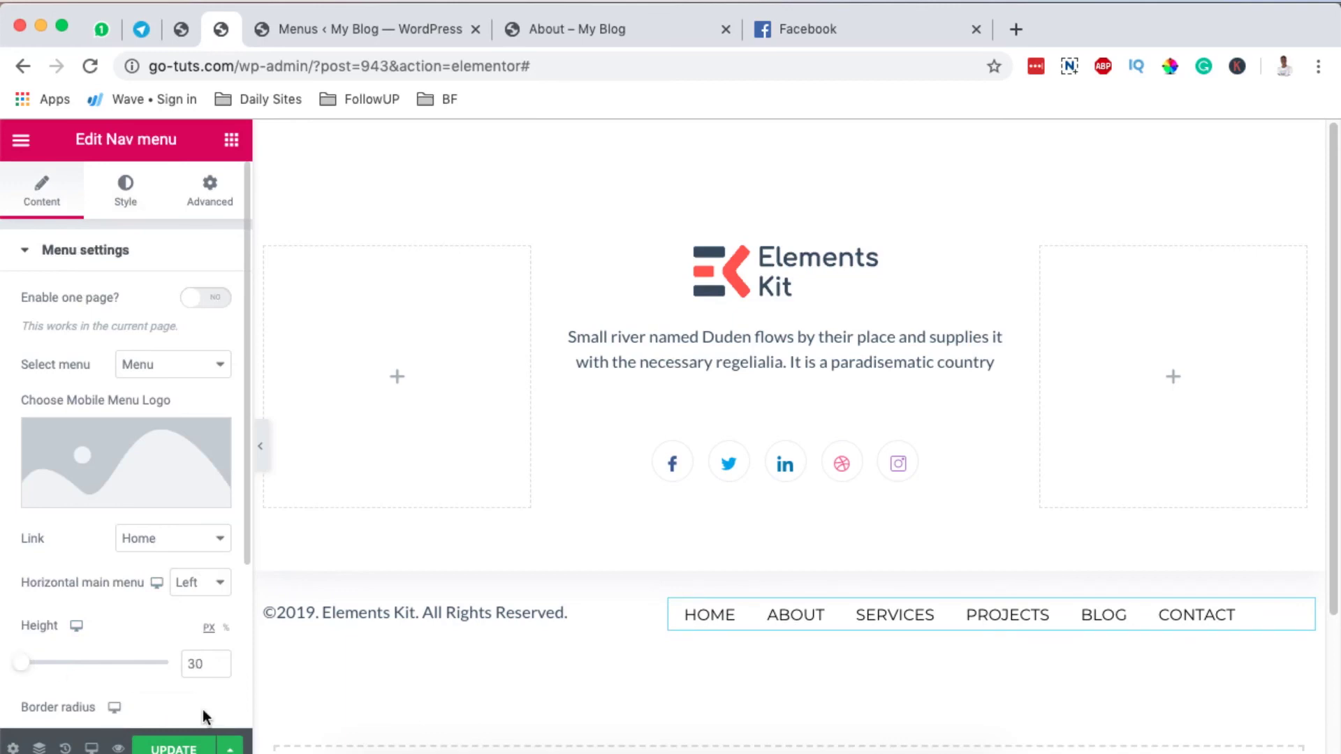
left_click(261, 450)
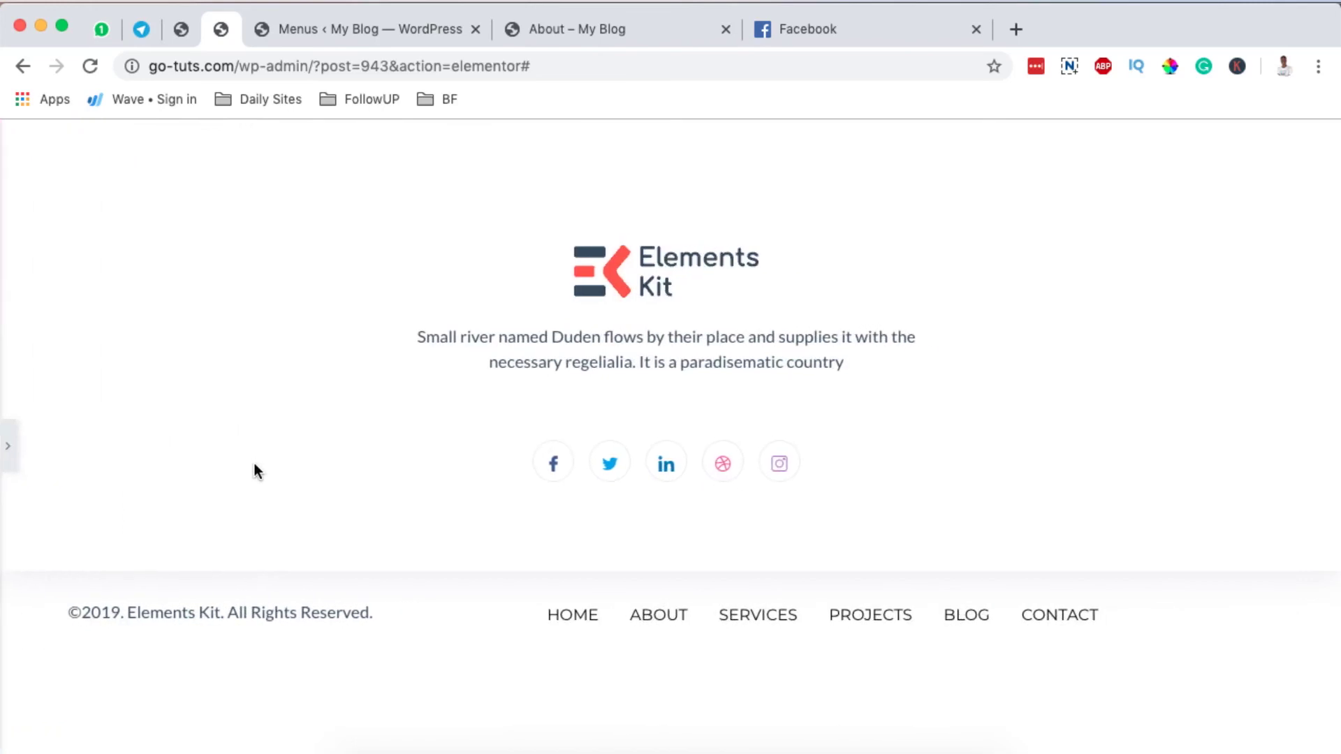
left_click(7, 445)
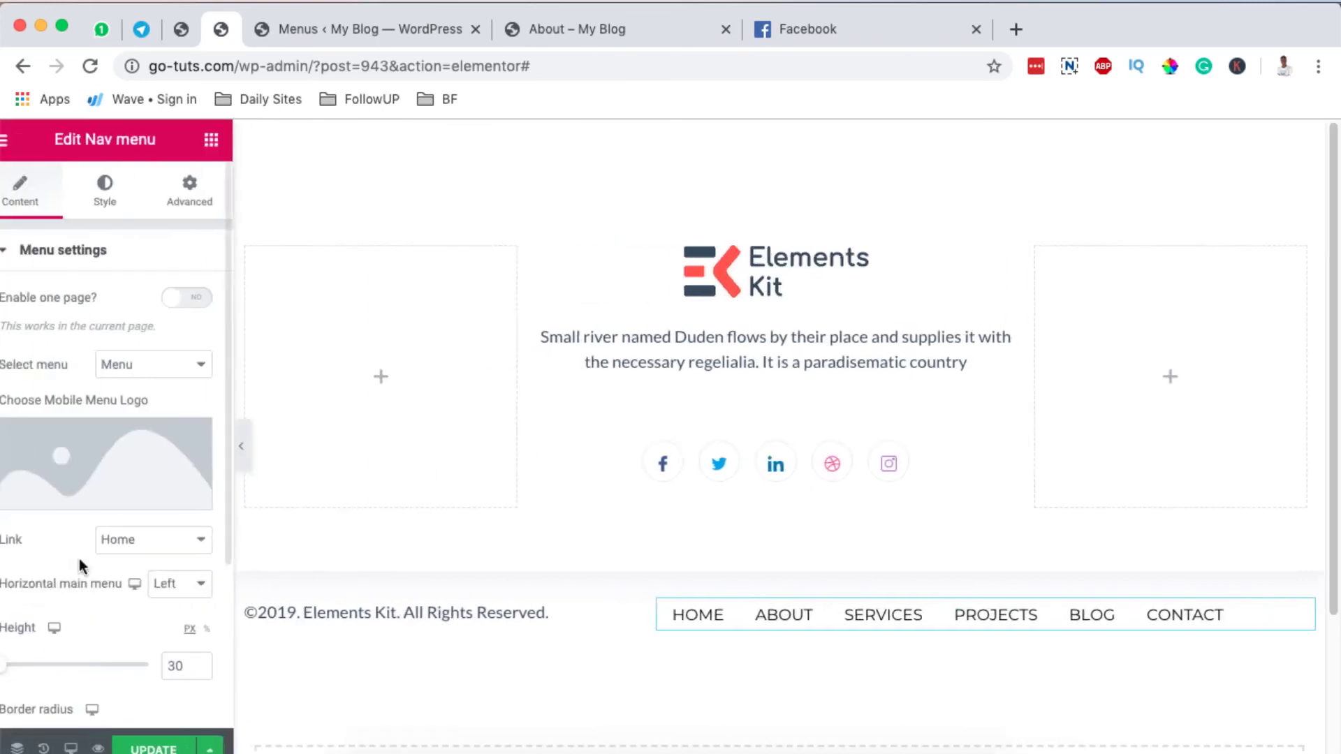
left_click(165, 748)
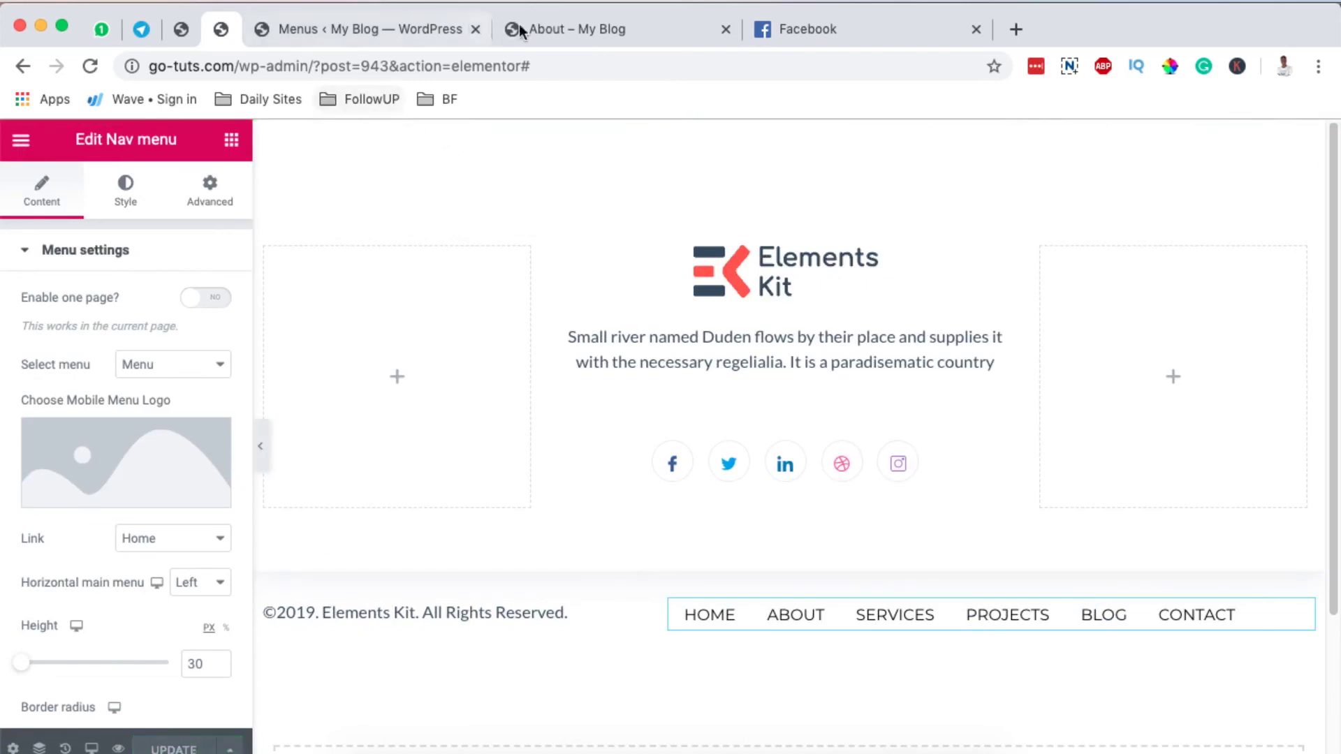
Reload the live About page and check the new footer's copyright line and menu links
left_click(589, 32)
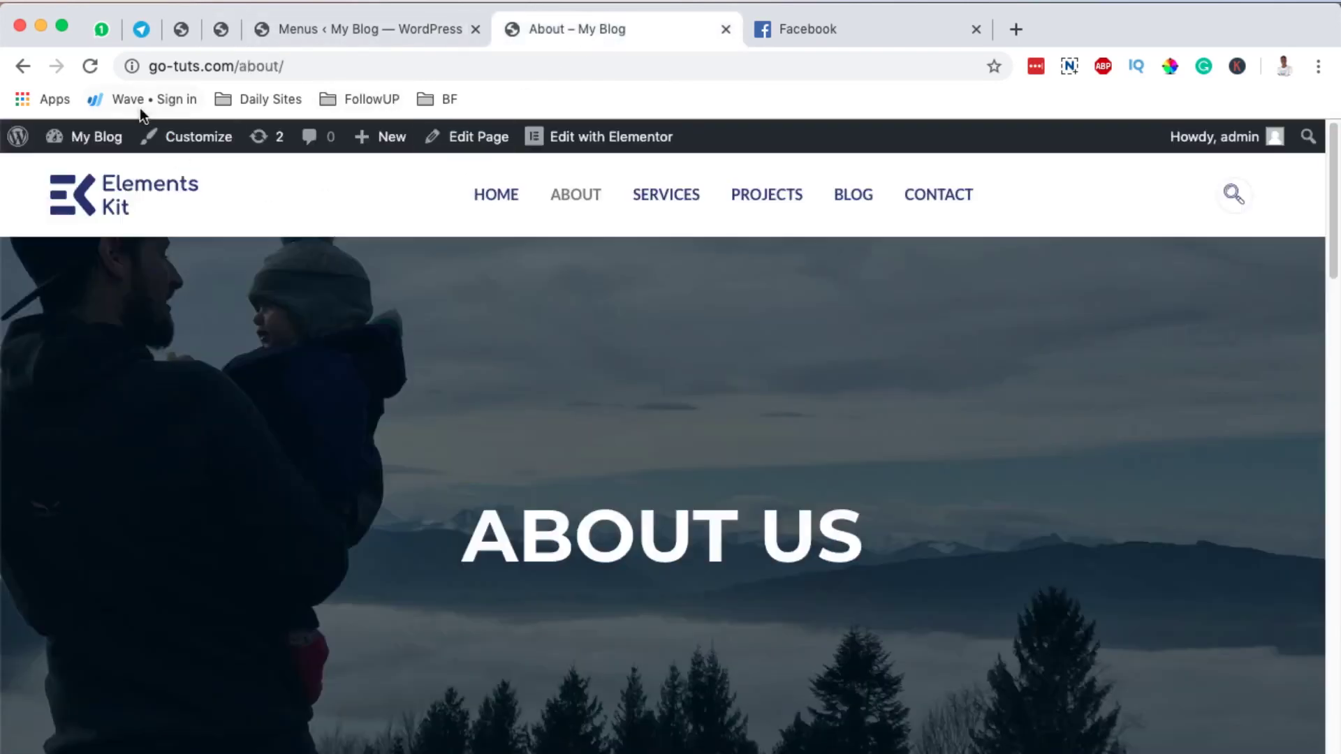
left_click(90, 66)
scroll(495, 431, "down", 20)
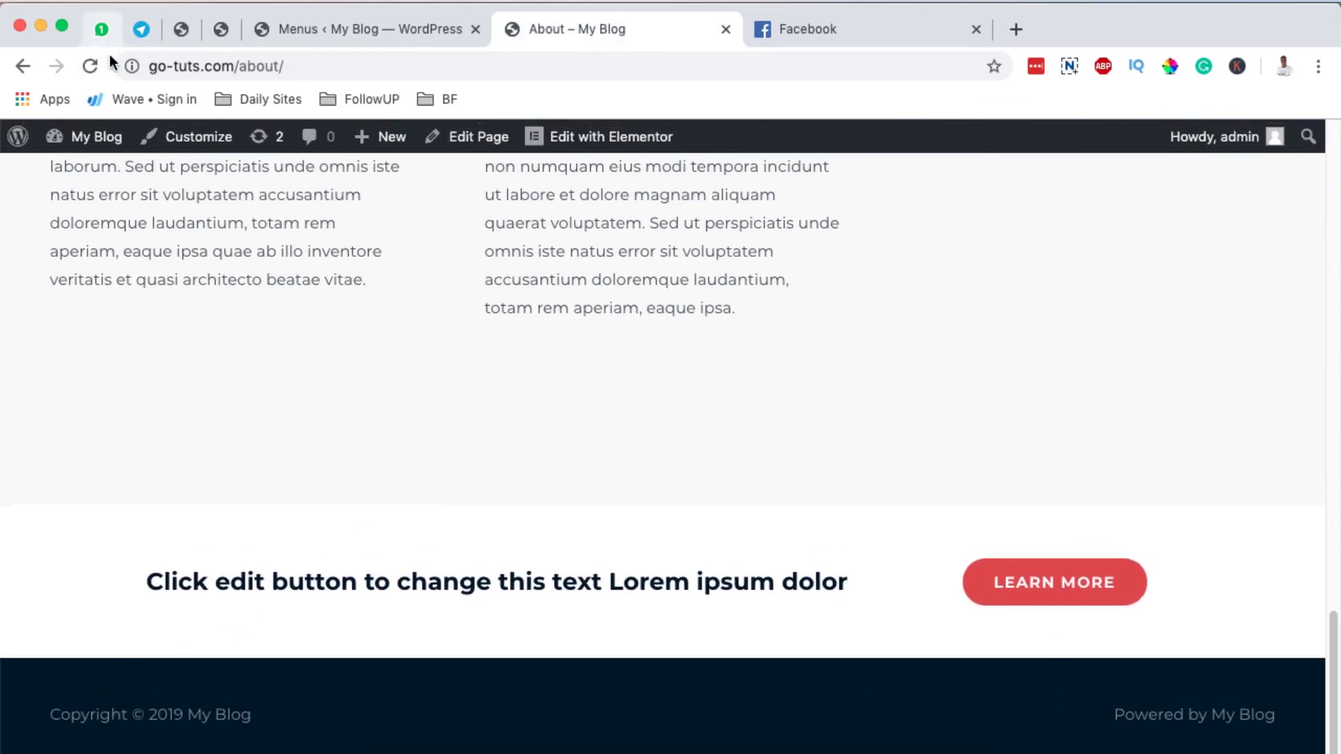
left_click(90, 65)
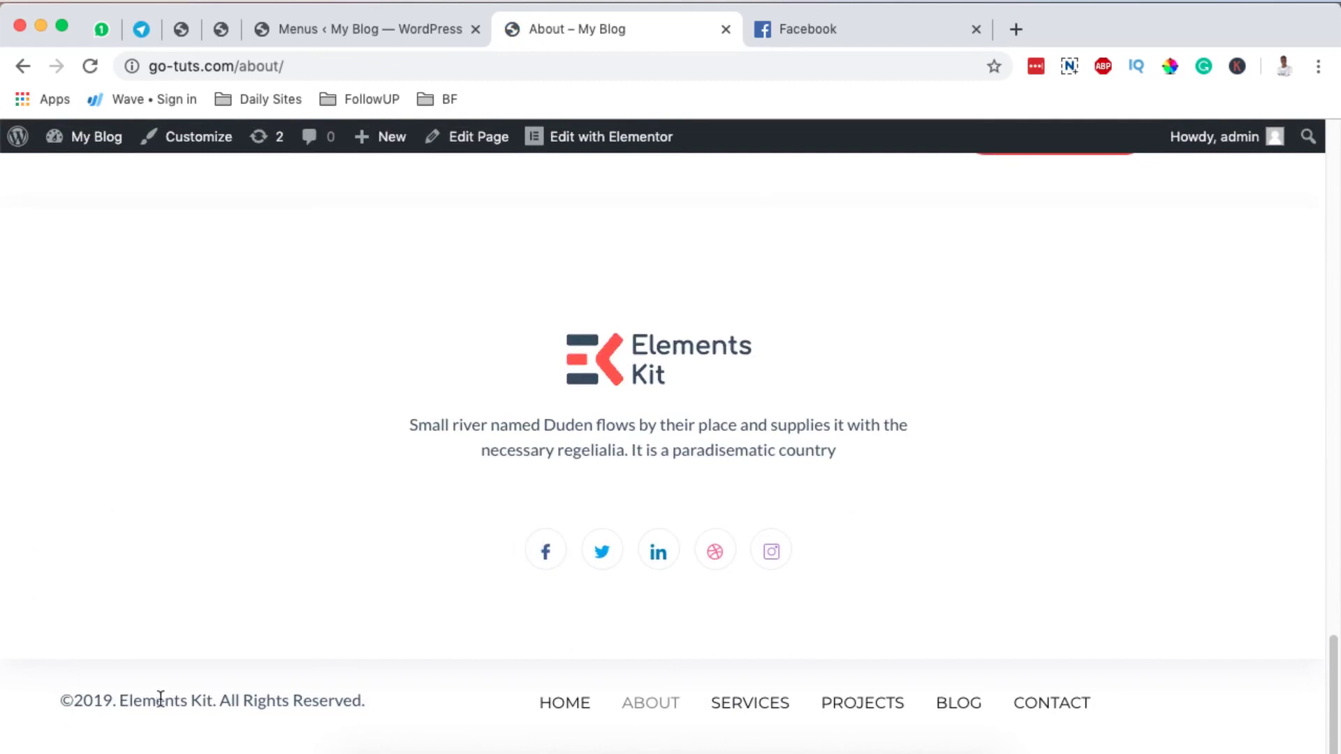
left_click_drag(363, 700, 132, 701)
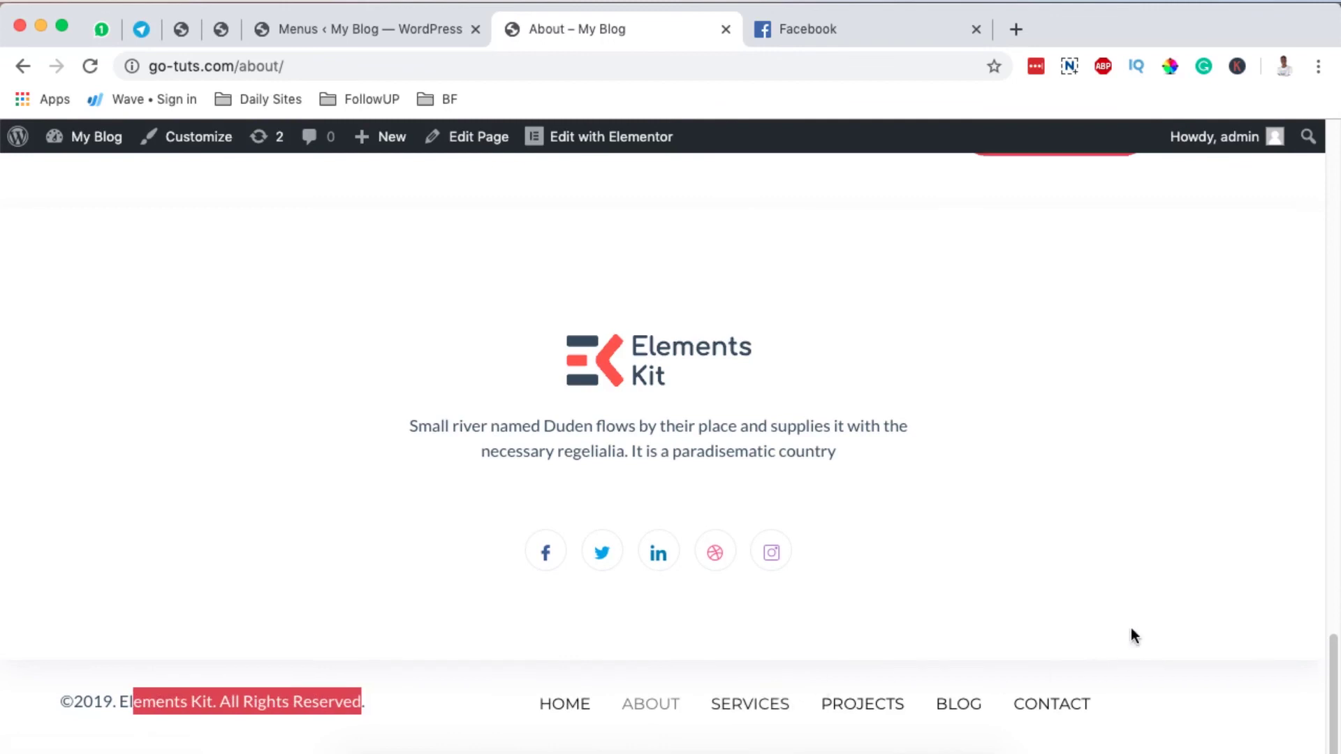
scroll(1131, 632, "up", 5)
scroll(1132, 631, "down", 5)
scroll(1132, 632, "up", 10)
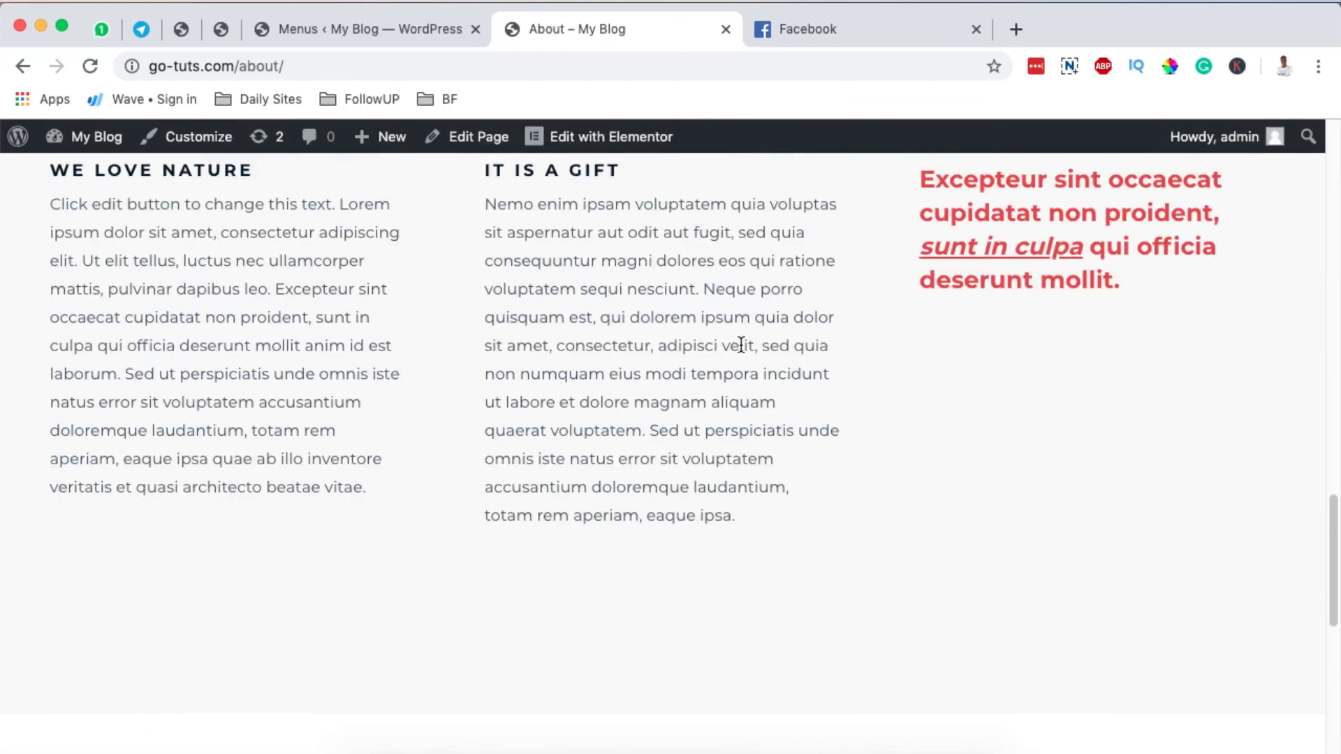
scroll(741, 344, "up", 15)
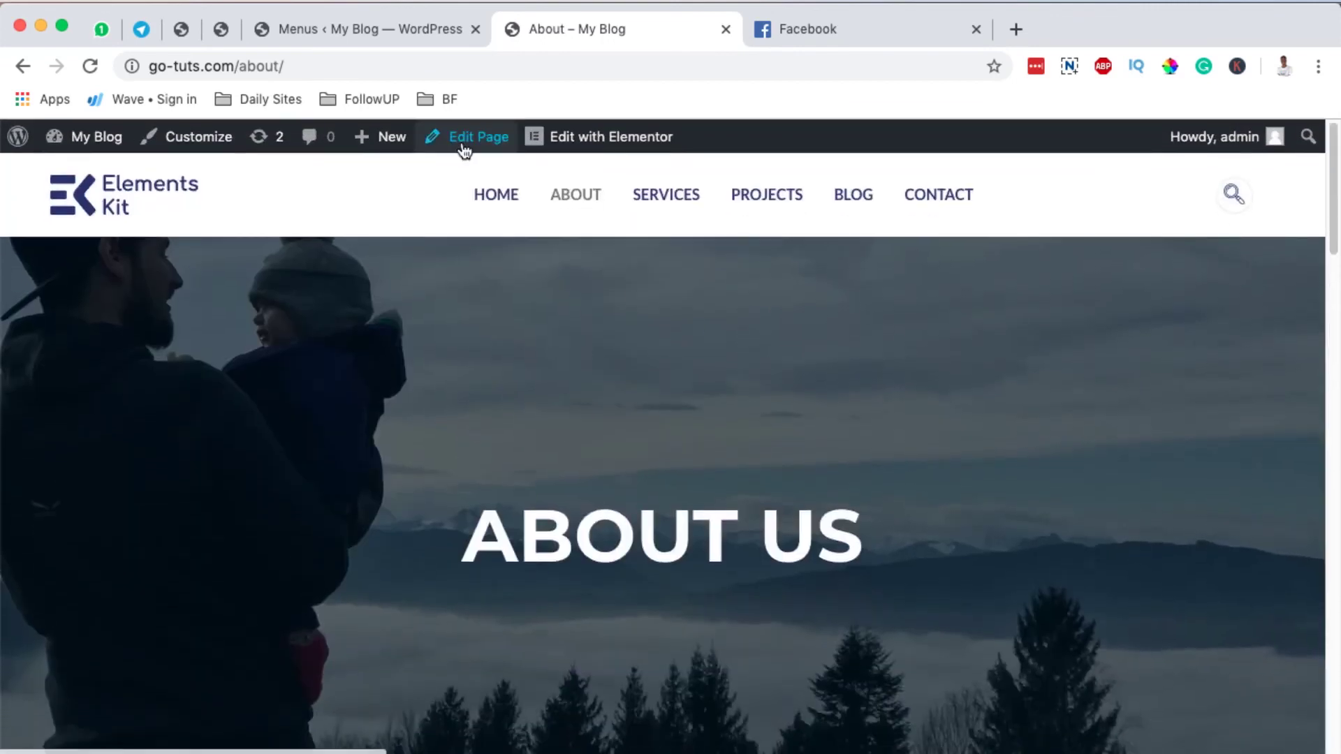
Check the Menu's six page items on the Menus admin page, then go back to the Elementor editor
left_click(313, 30)
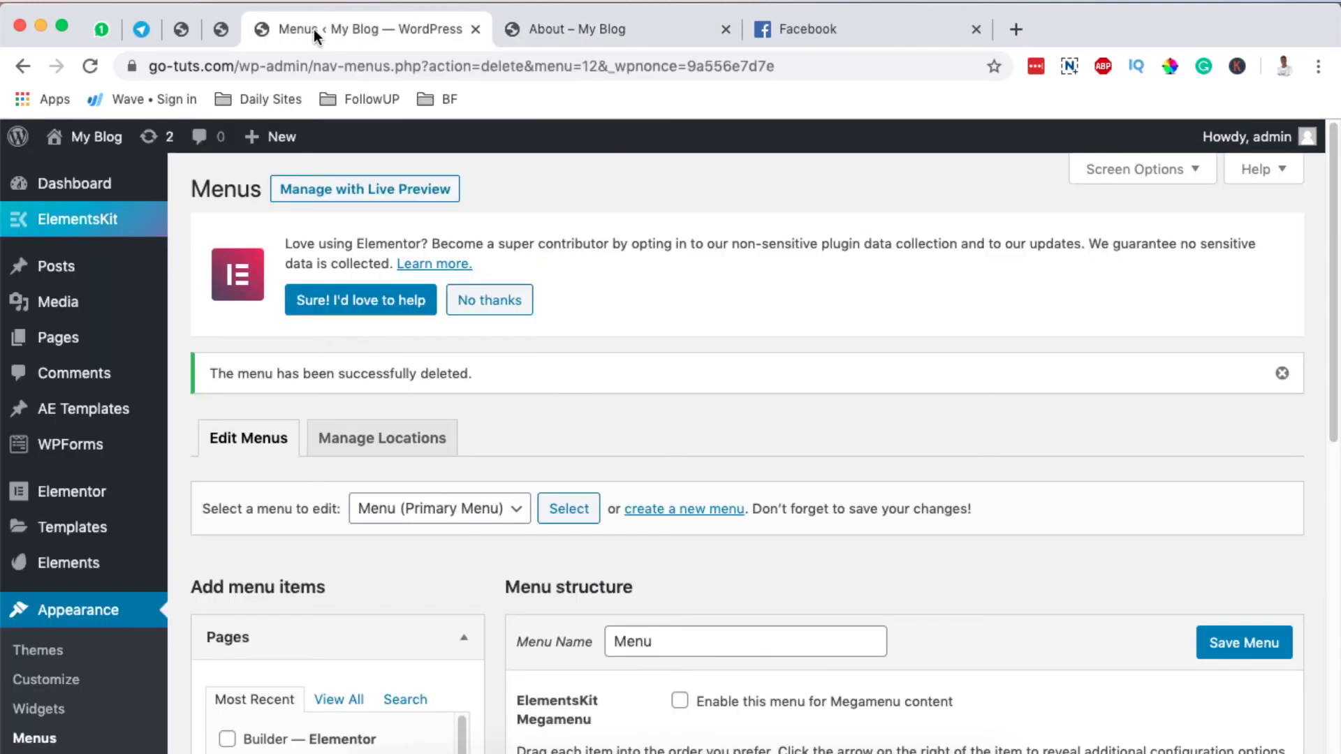
mouse_move(61, 227)
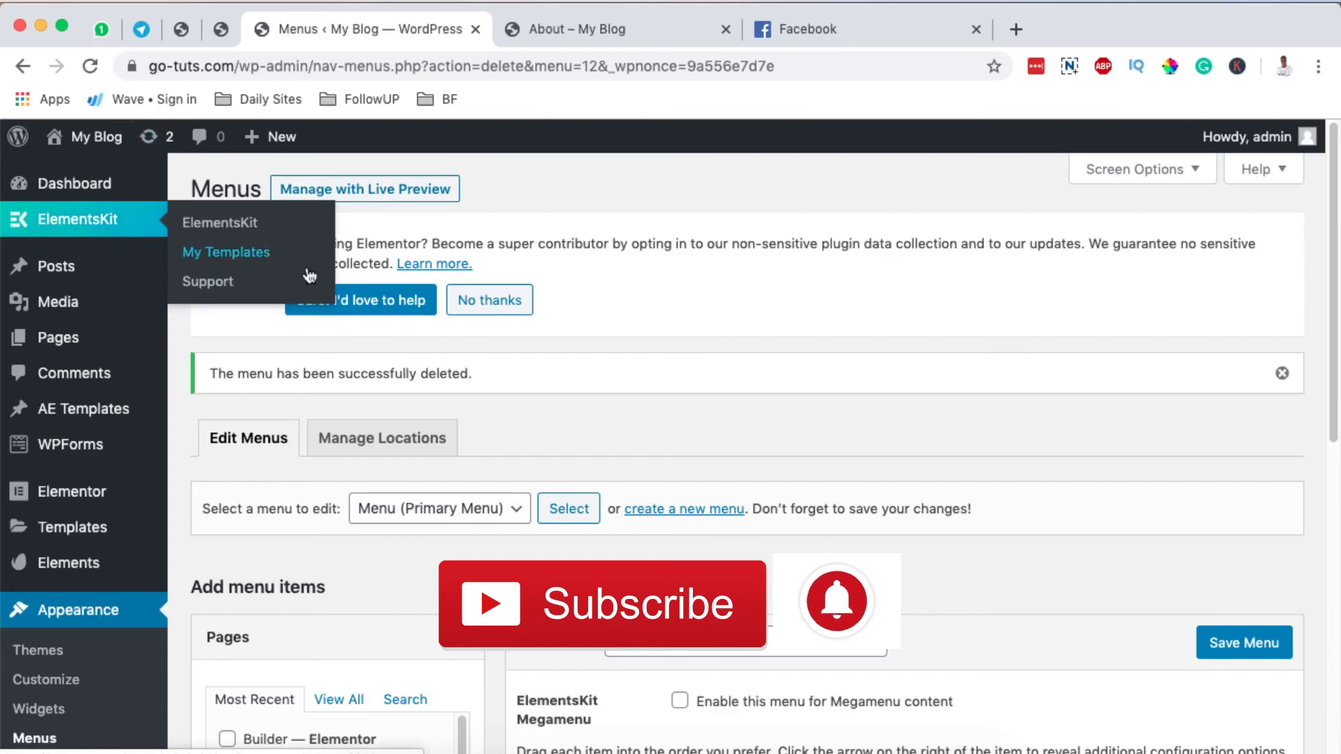
scroll(673, 403, "down", 2)
scroll(673, 405, "down", 7)
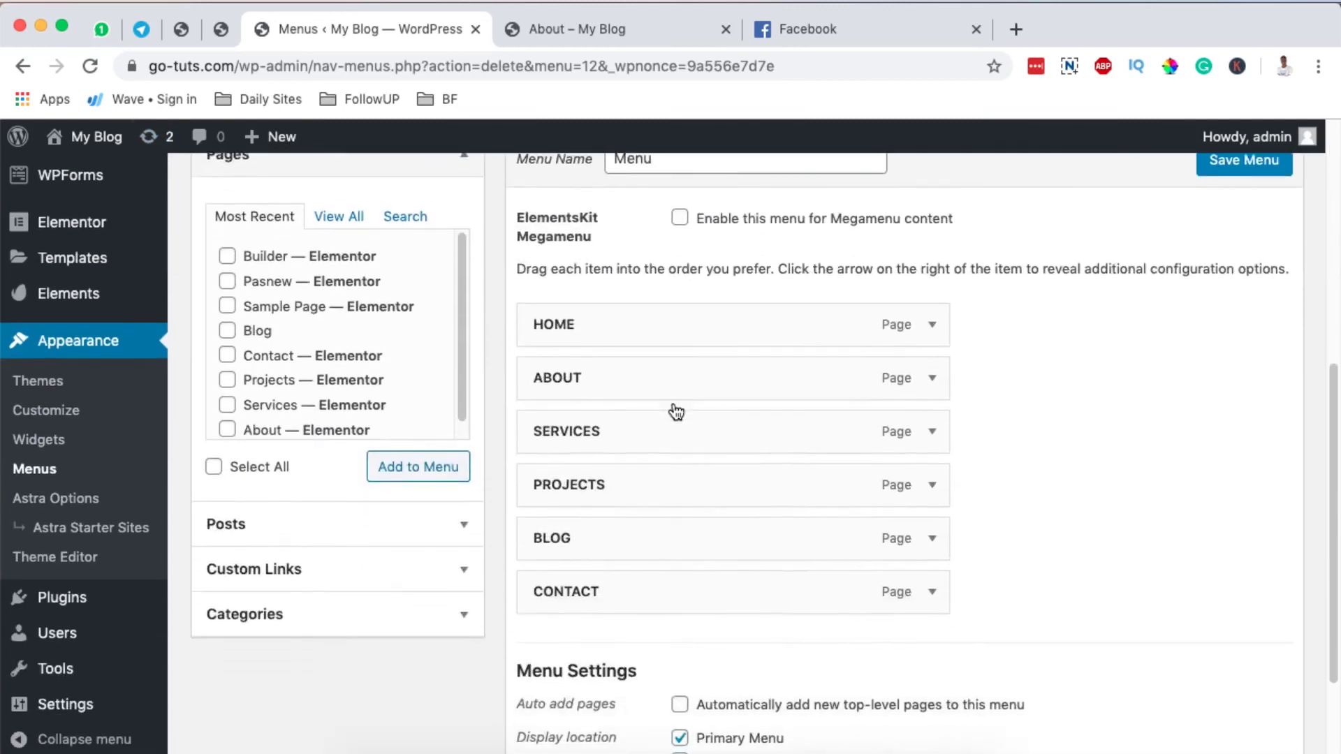
scroll(673, 403, "up", 10)
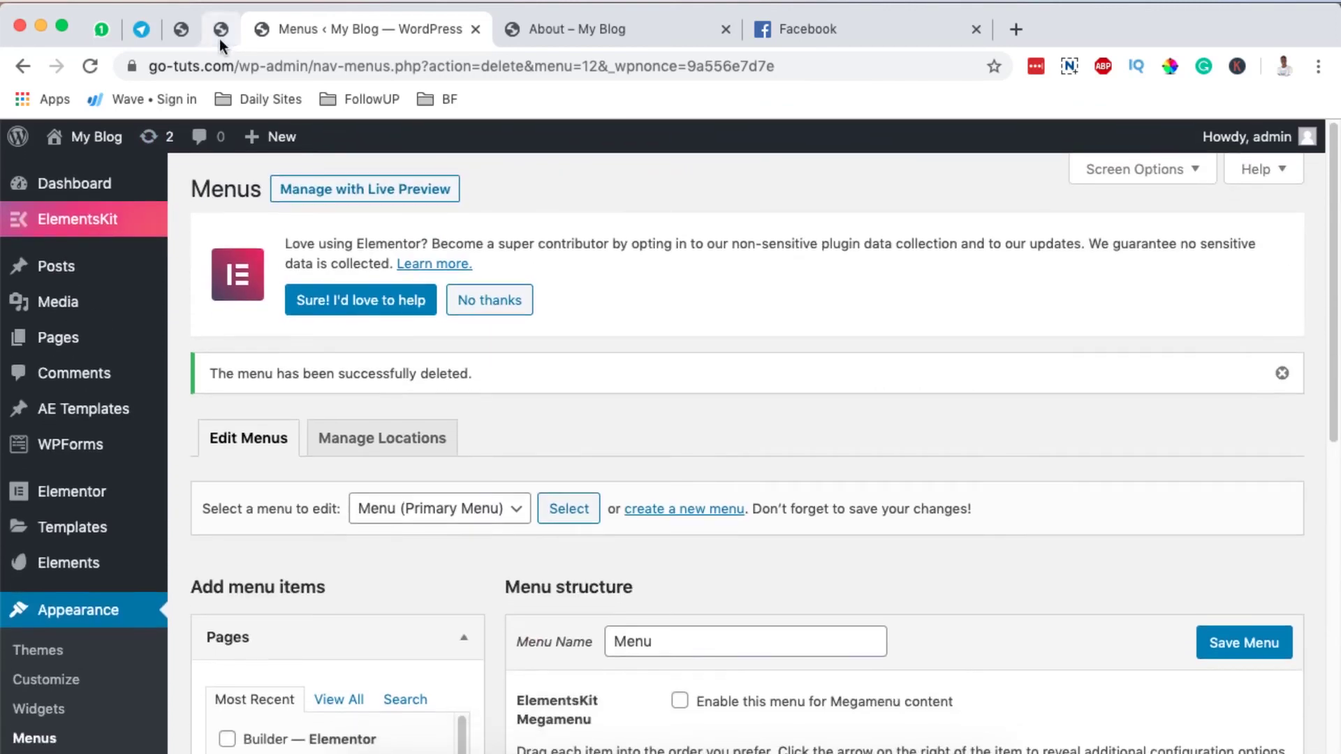
left_click(220, 28)
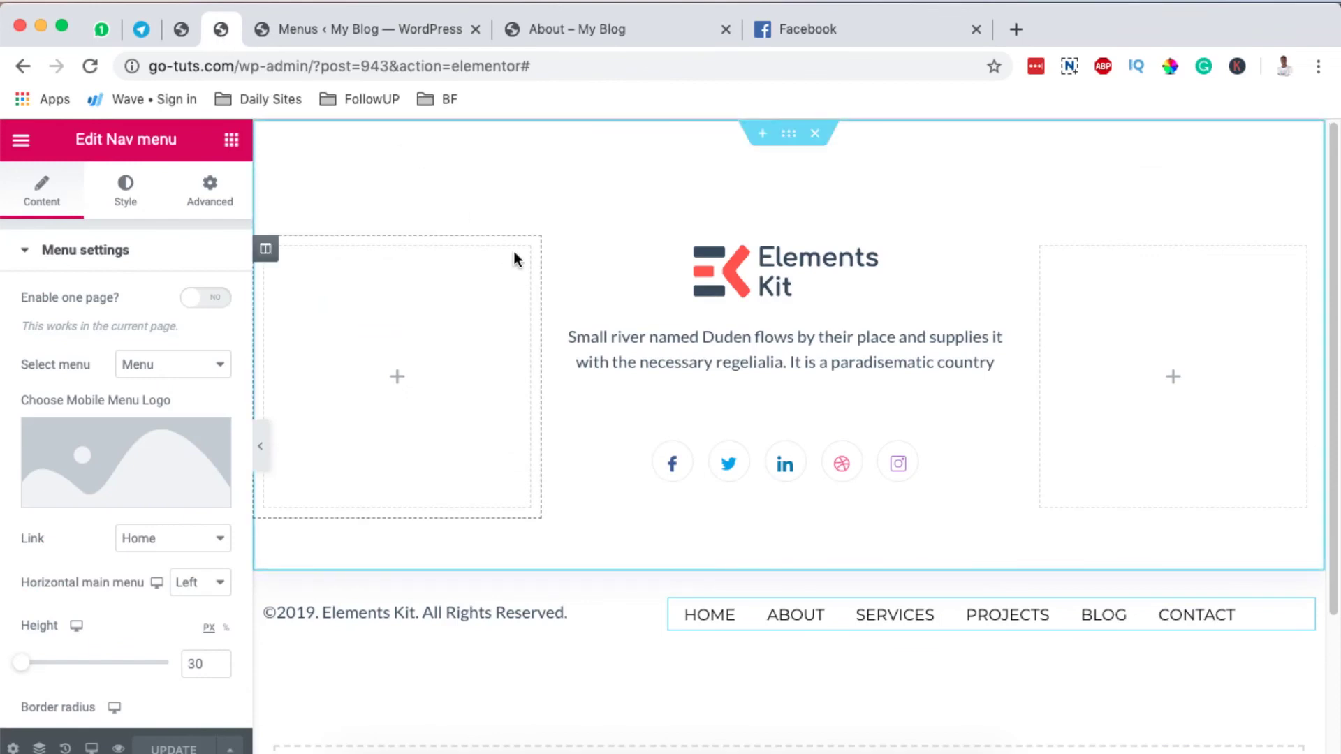